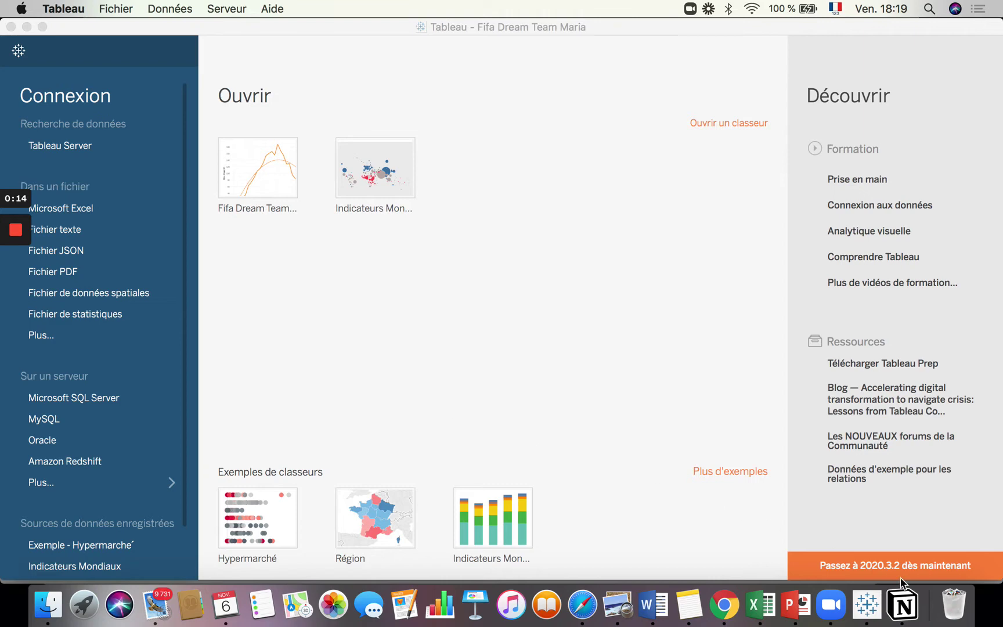
# Review the Exploratory Analysis tasks on the FIFA assignment page in Notion and return to Tableau.
pyautogui.click(903, 603)
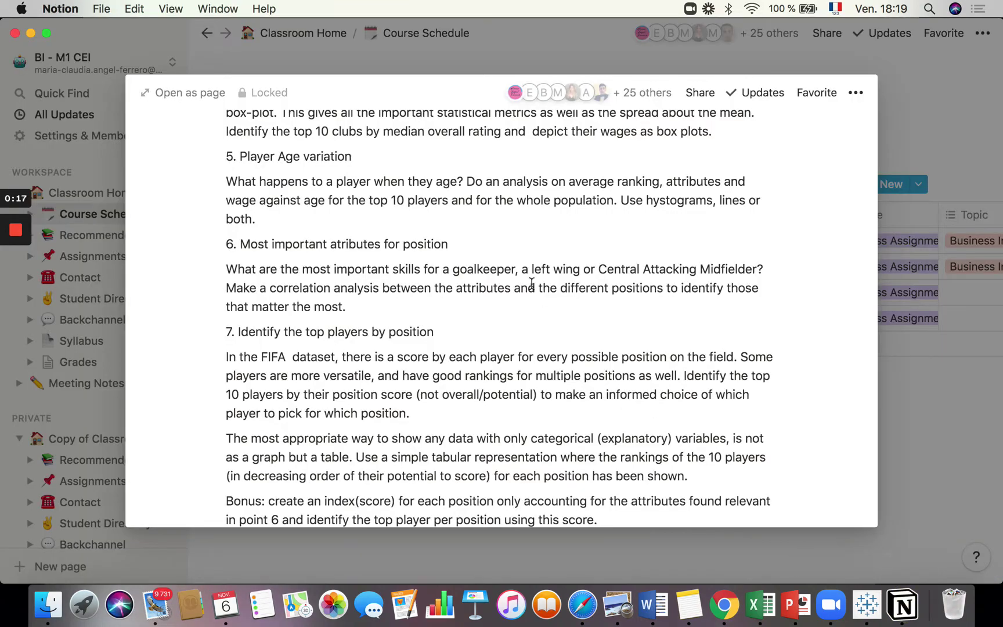
pyautogui.scroll(15, 531, 283)
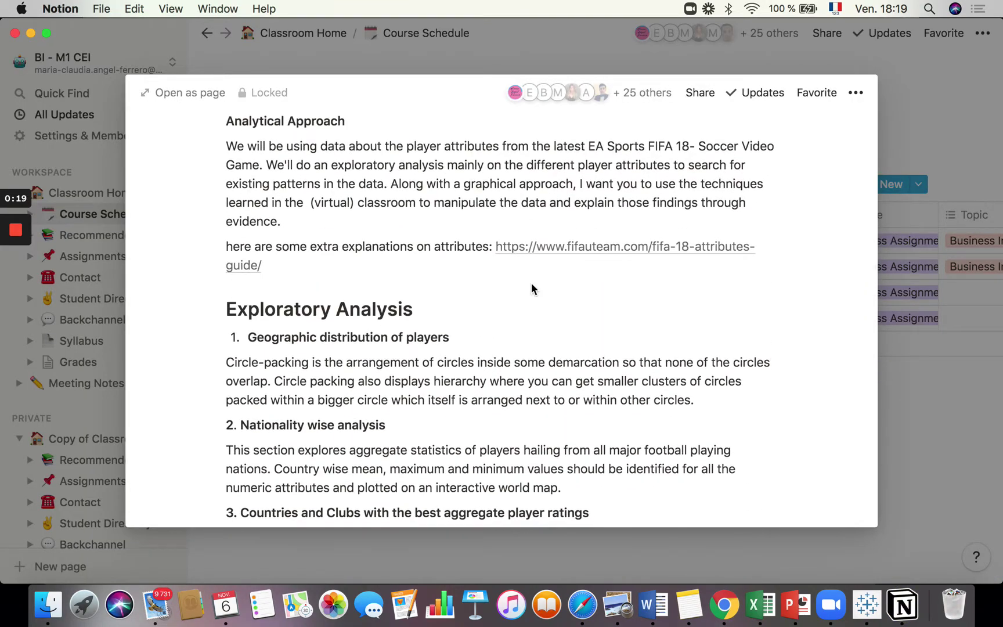
pyautogui.scroll(-3, 529, 290)
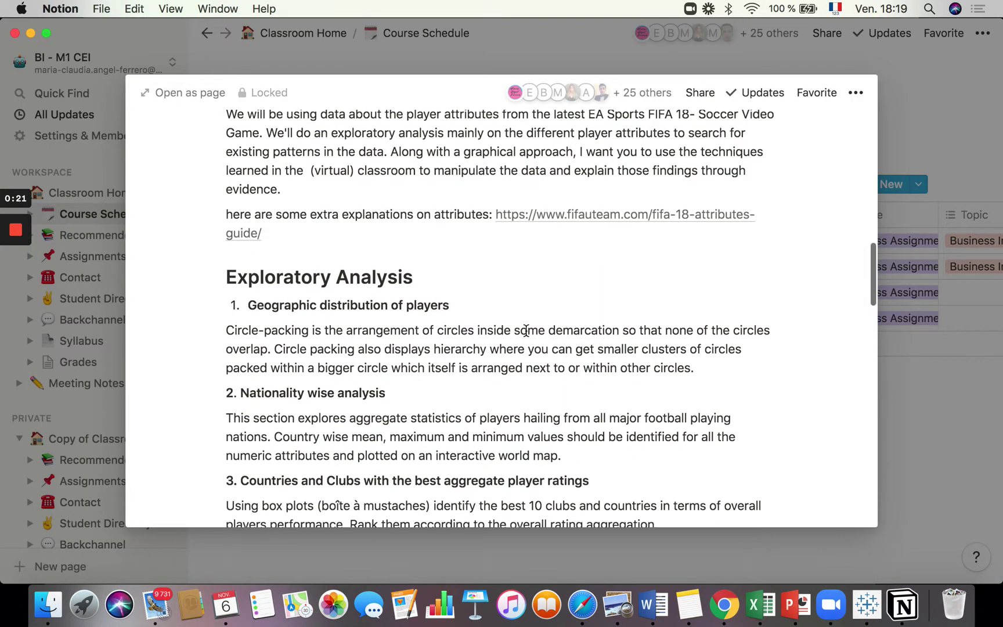
pyautogui.scroll(-2, 525, 329)
pyautogui.scroll(-1, 385, 374)
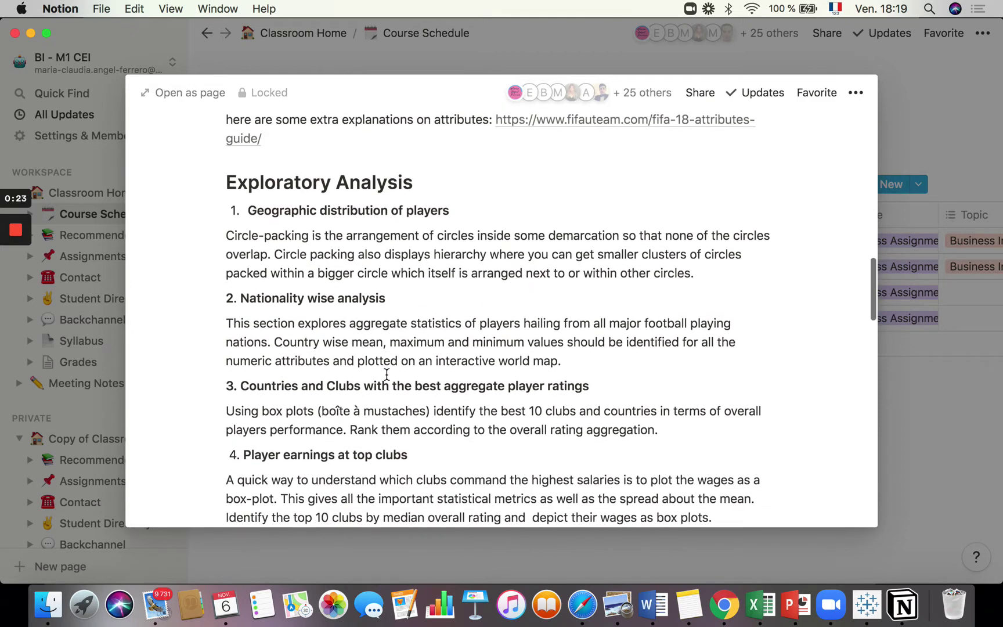
pyautogui.scroll(-5, 320, 370)
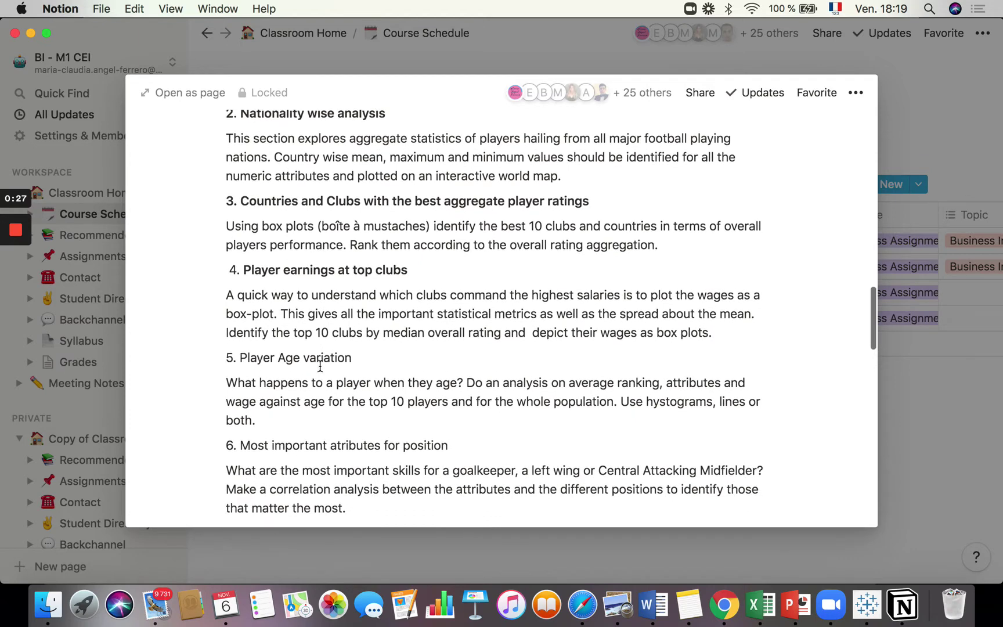
pyautogui.scroll(4, 321, 366)
pyautogui.scroll(-3, 320, 366)
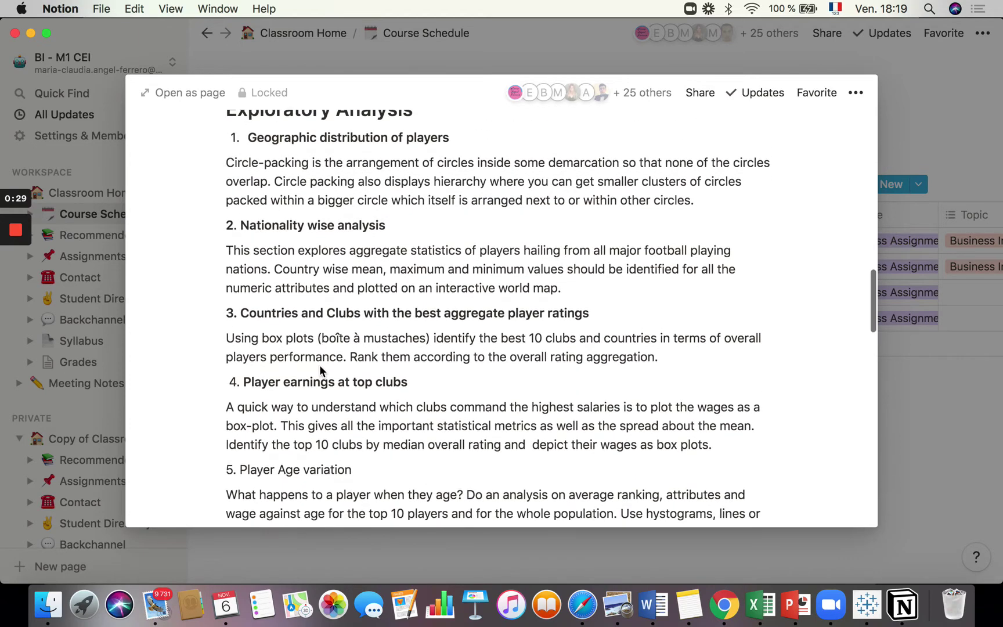
pyautogui.scroll(-2, 320, 370)
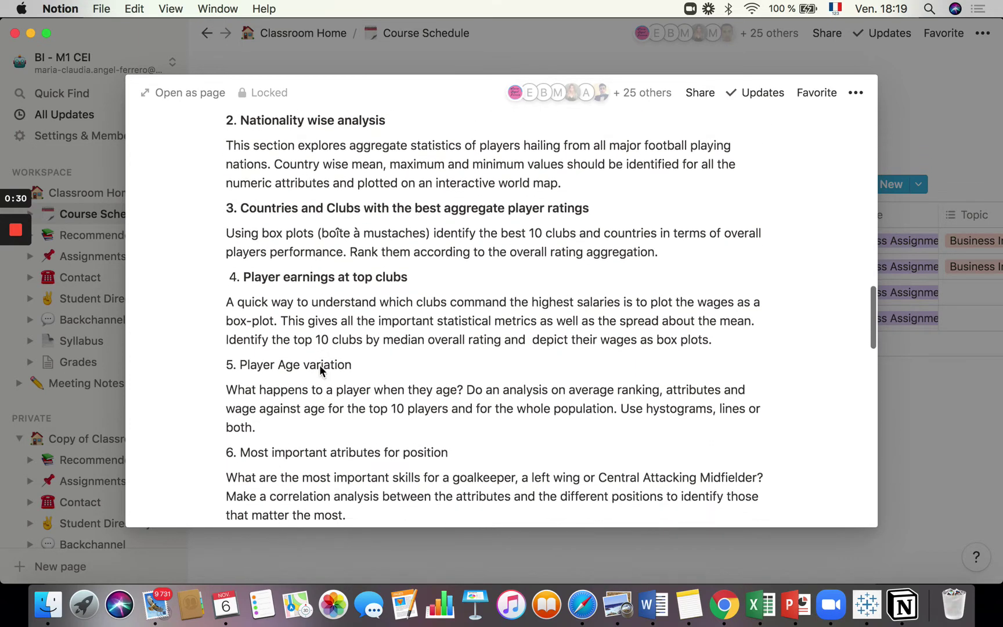
pyautogui.scroll(-2, 319, 370)
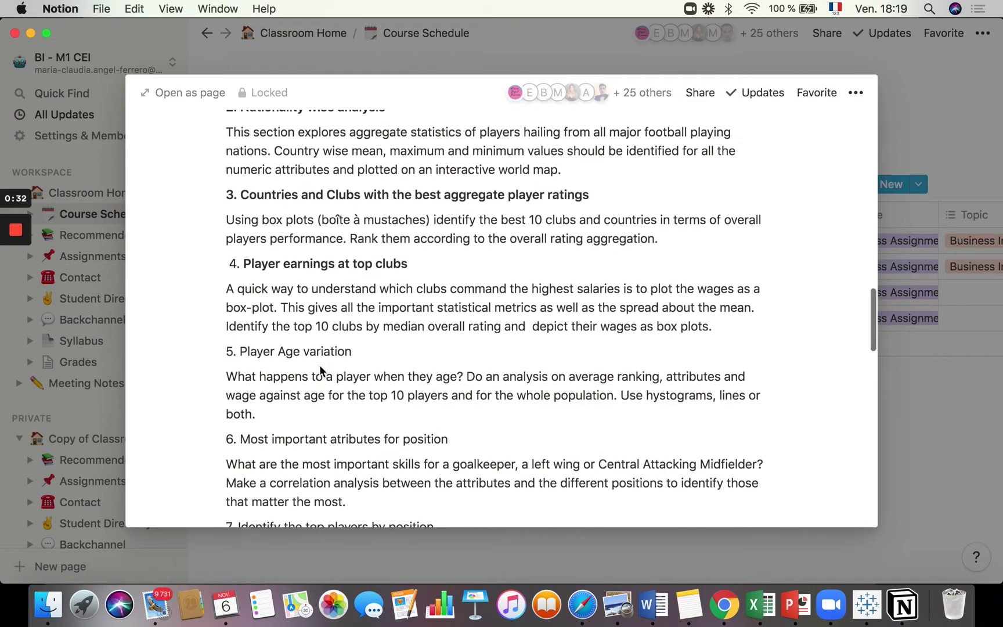
pyautogui.scroll(8, 320, 370)
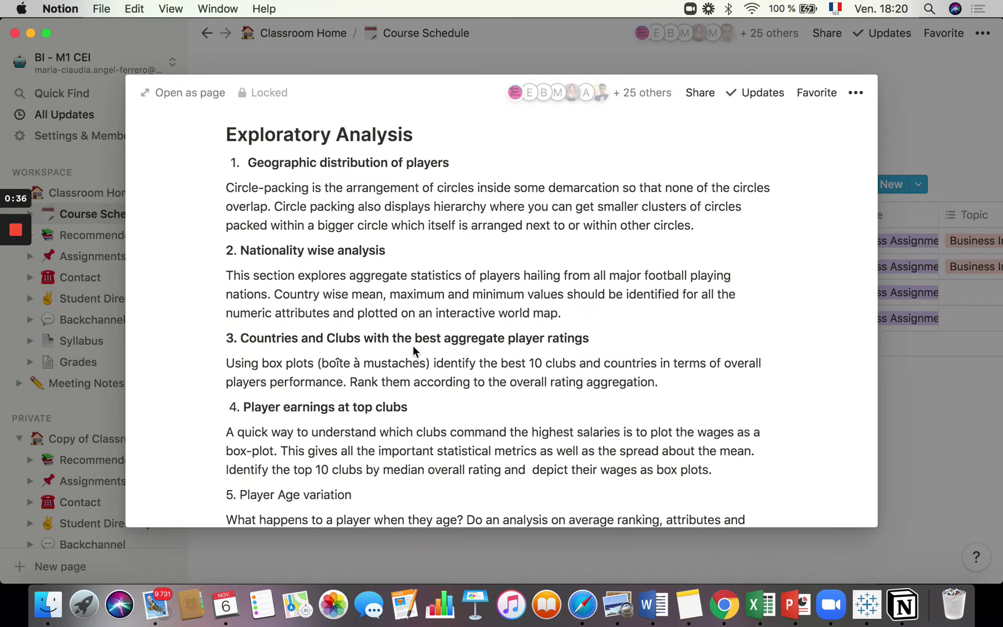
pyautogui.scroll(-1, 412, 345)
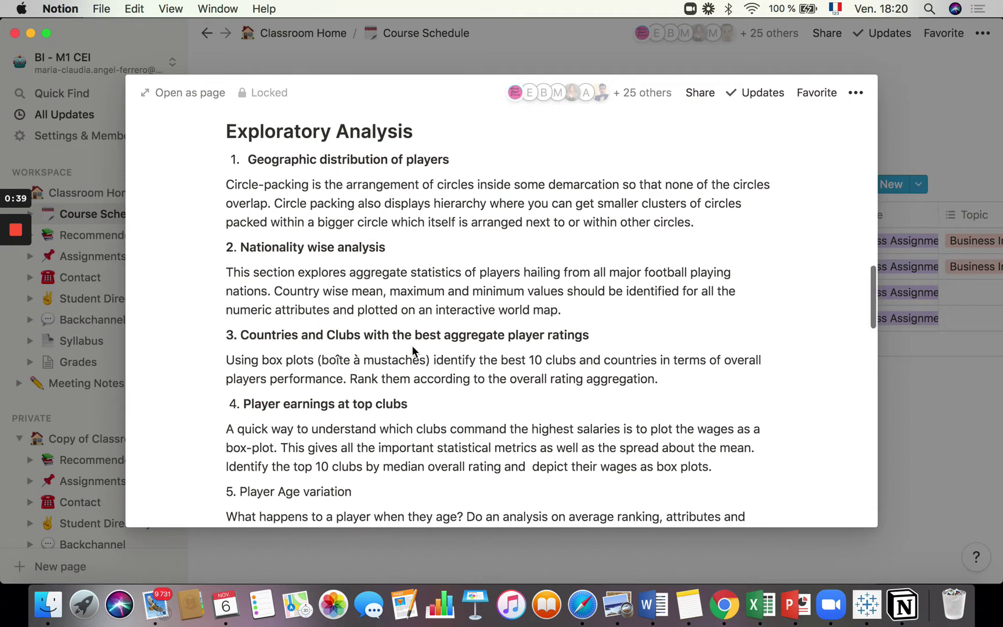
pyautogui.scroll(-1, 411, 345)
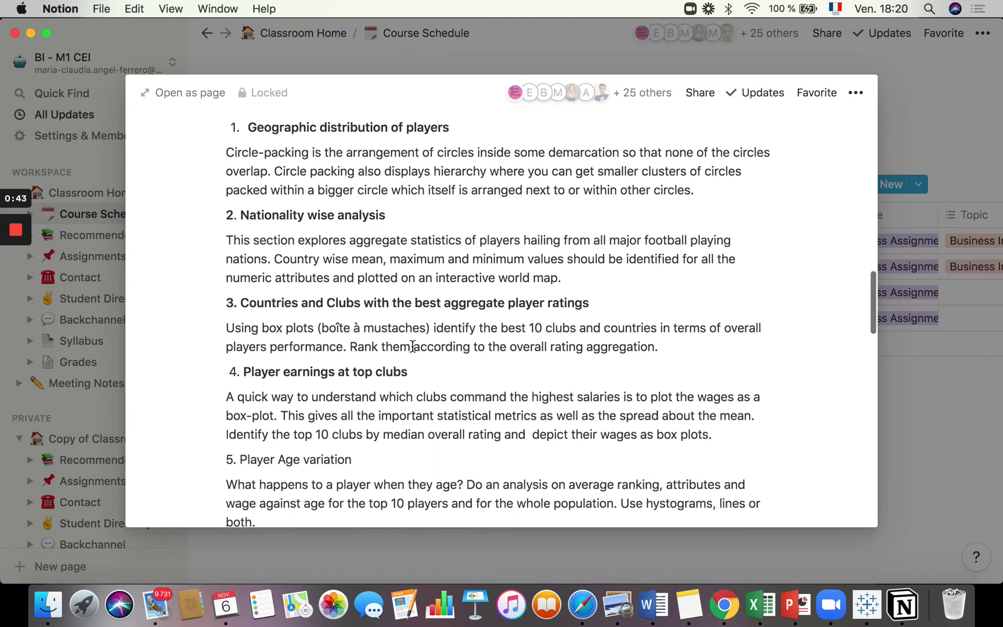
pyautogui.scroll(-3, 412, 344)
pyautogui.scroll(-2, 442, 369)
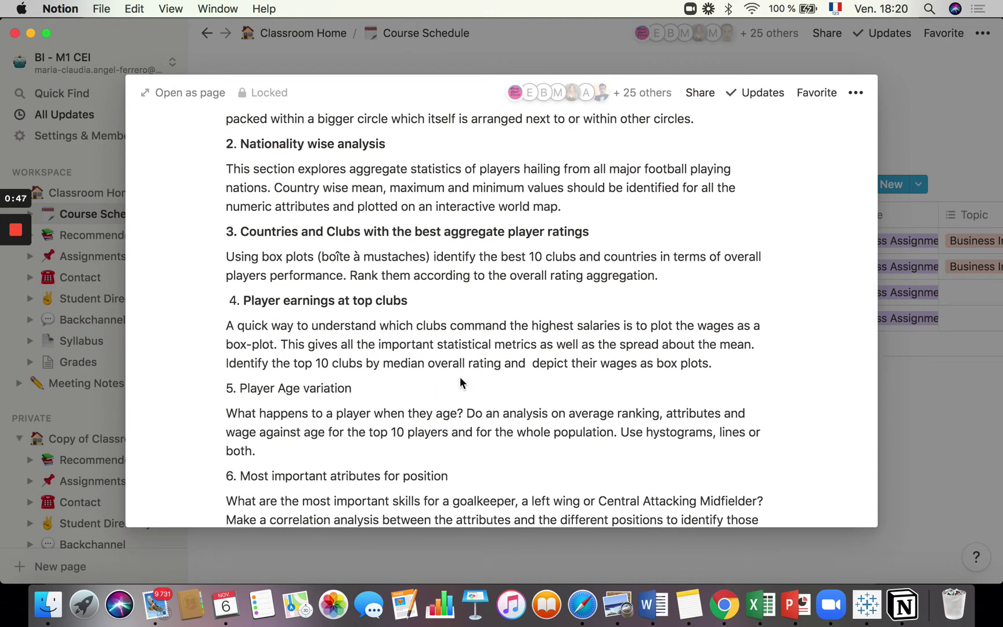
pyautogui.scroll(-1, 462, 421)
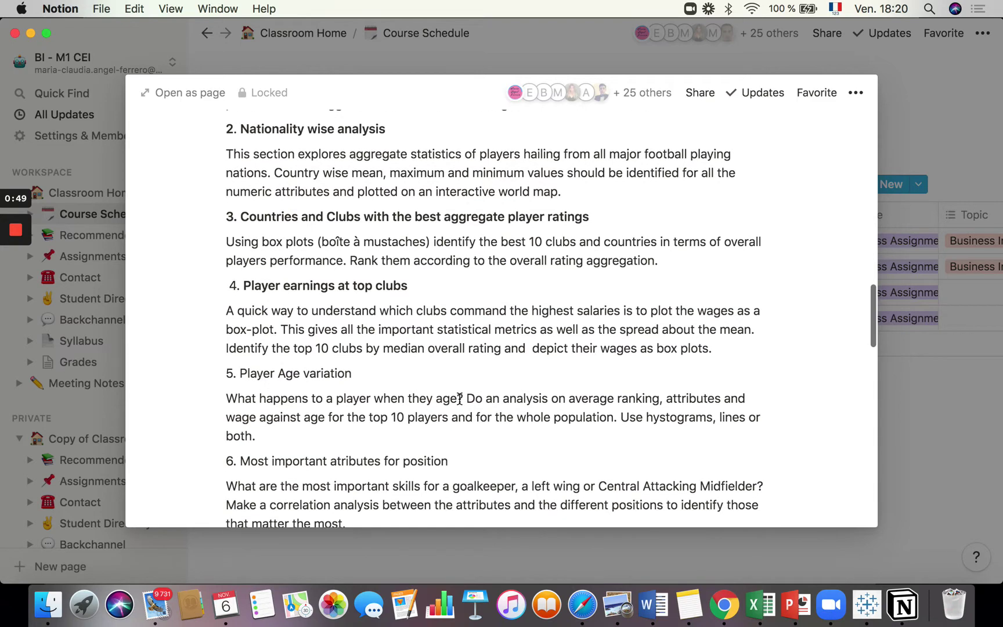
pyautogui.scroll(-2, 459, 398)
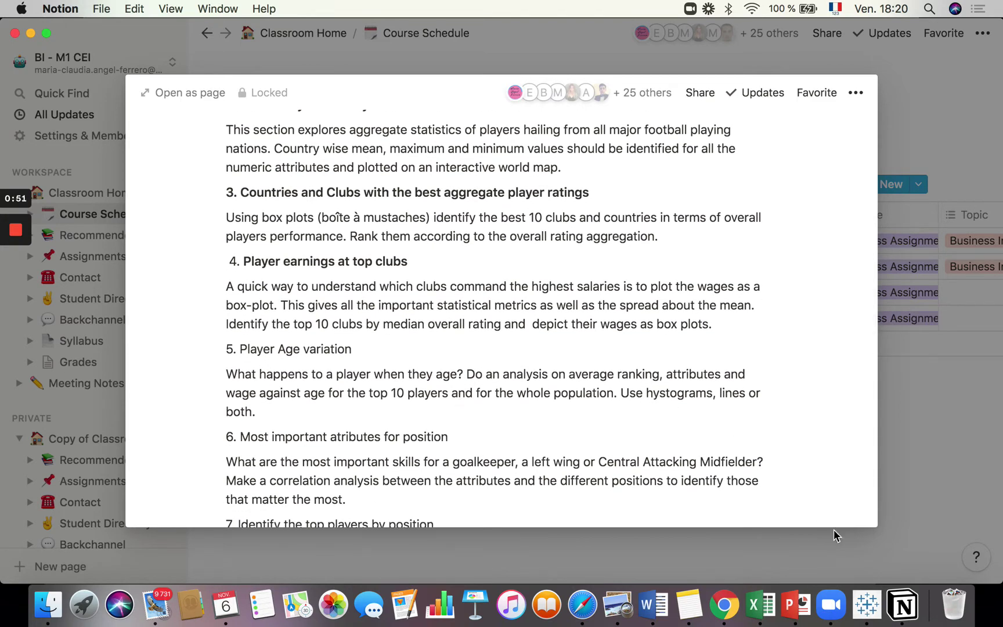
pyautogui.click(867, 604)
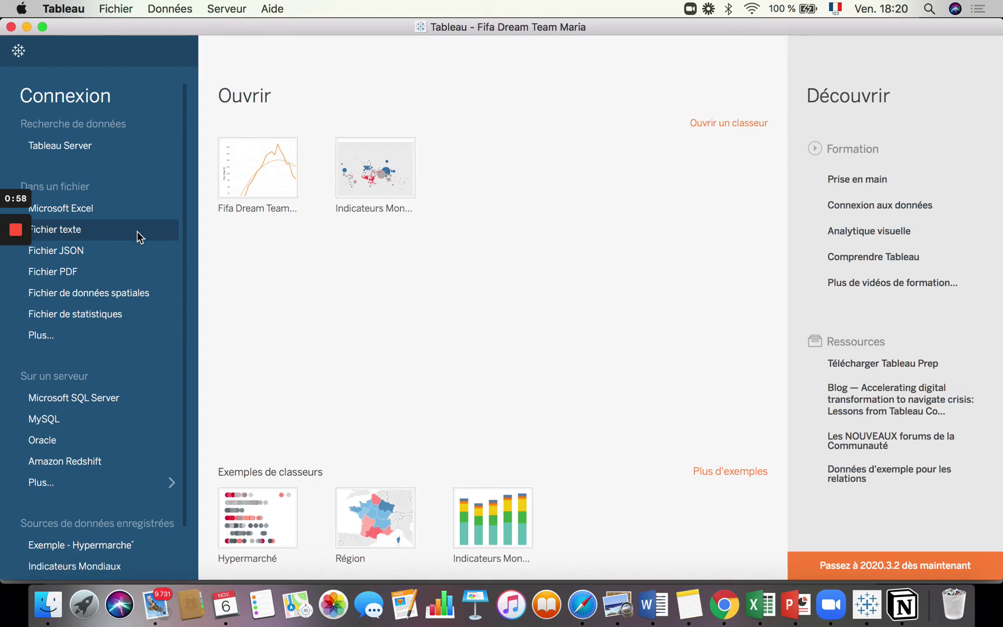
pyautogui.click(95, 237)
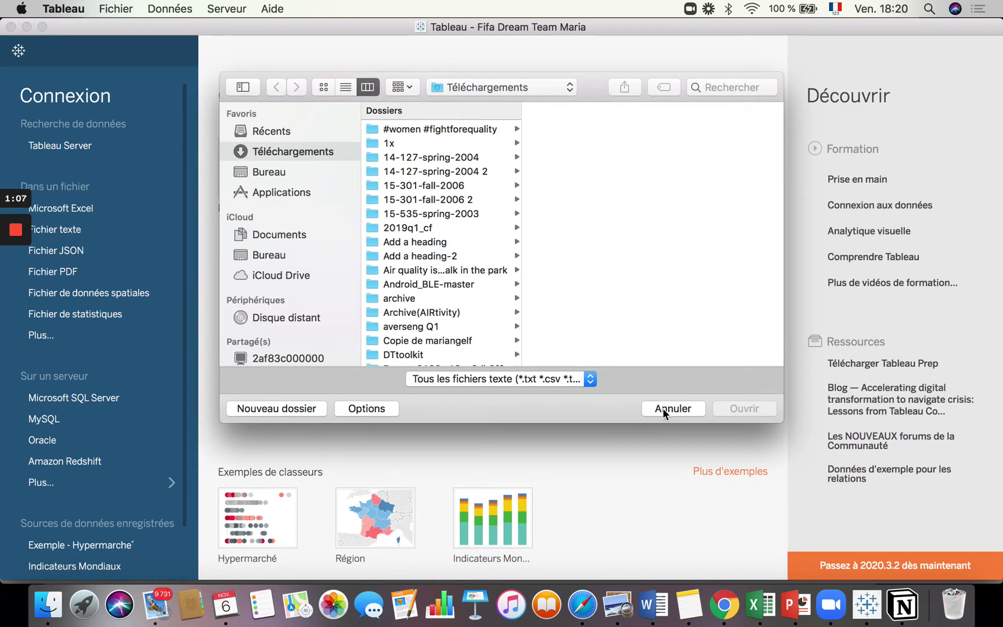
pyautogui.click(726, 88)
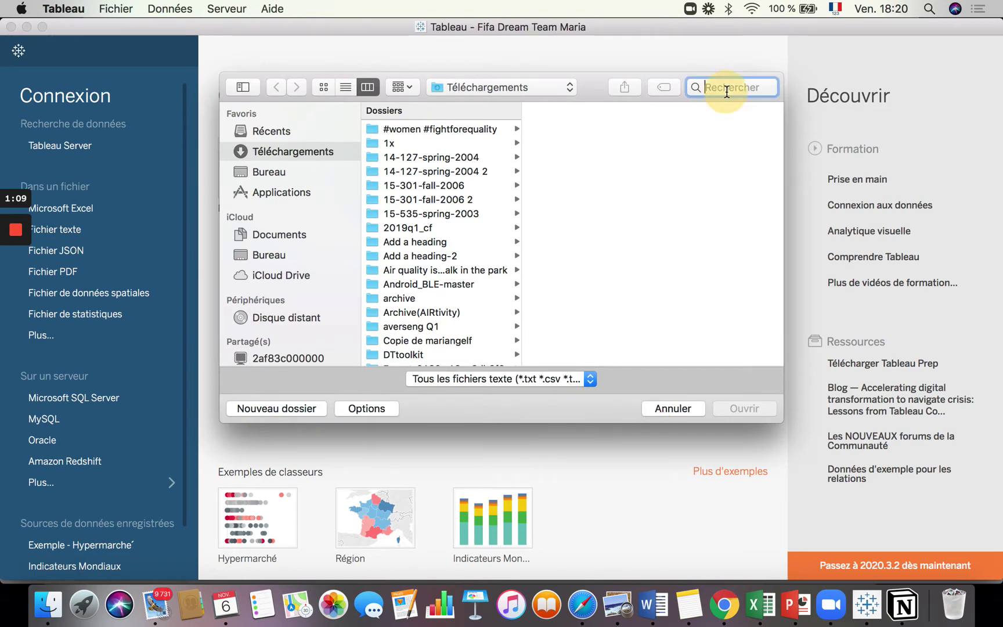
pyautogui.write('fifa')
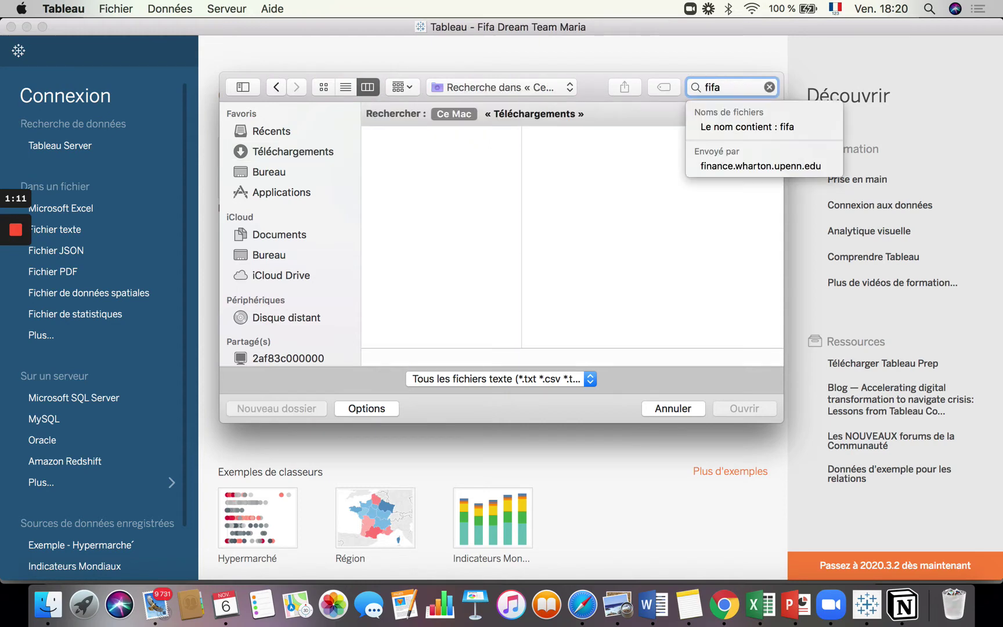
pyautogui.click(460, 156)
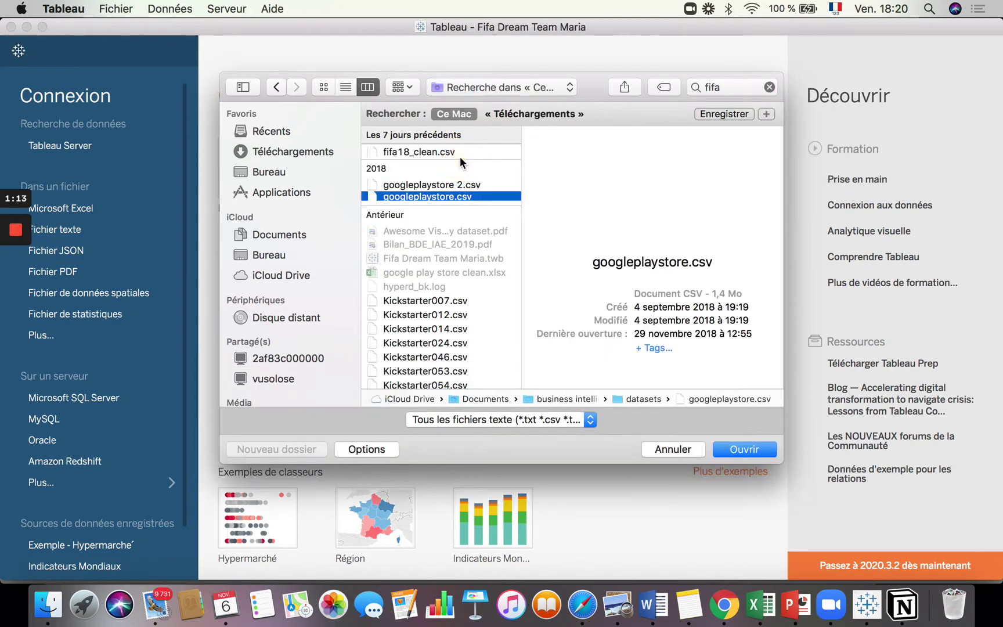
pyautogui.click(458, 154)
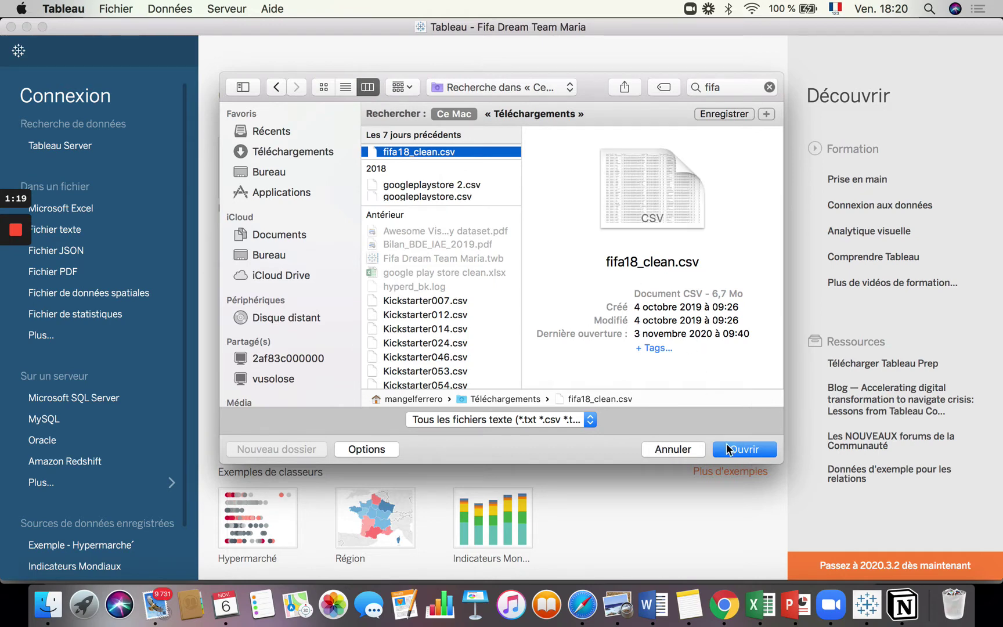
pyautogui.click(689, 452)
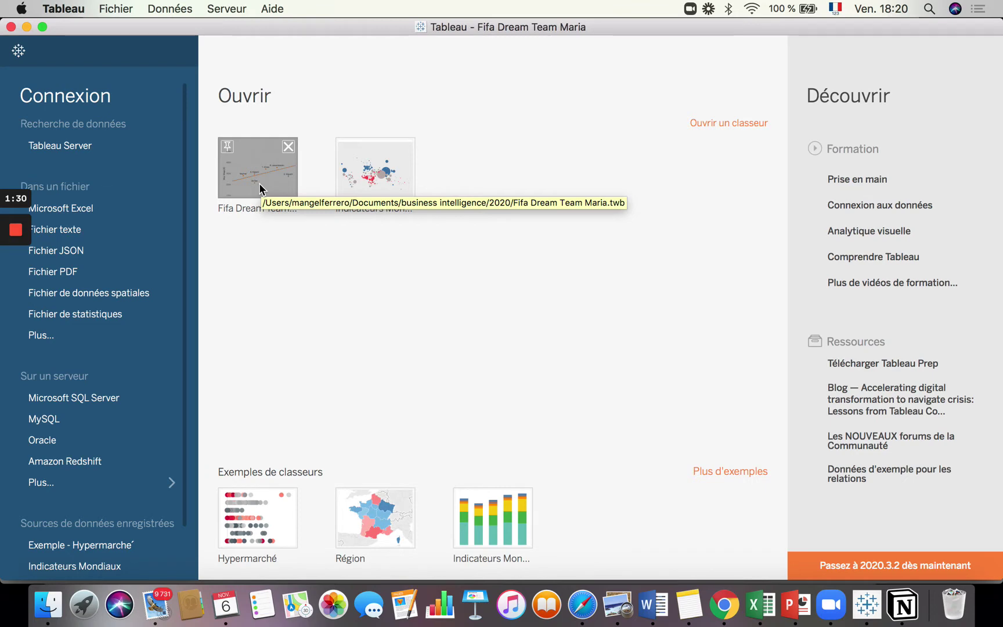
# Open the recent Fifa Dream Team workbook and display its fifa18_clean data source.
pyautogui.click(268, 146)
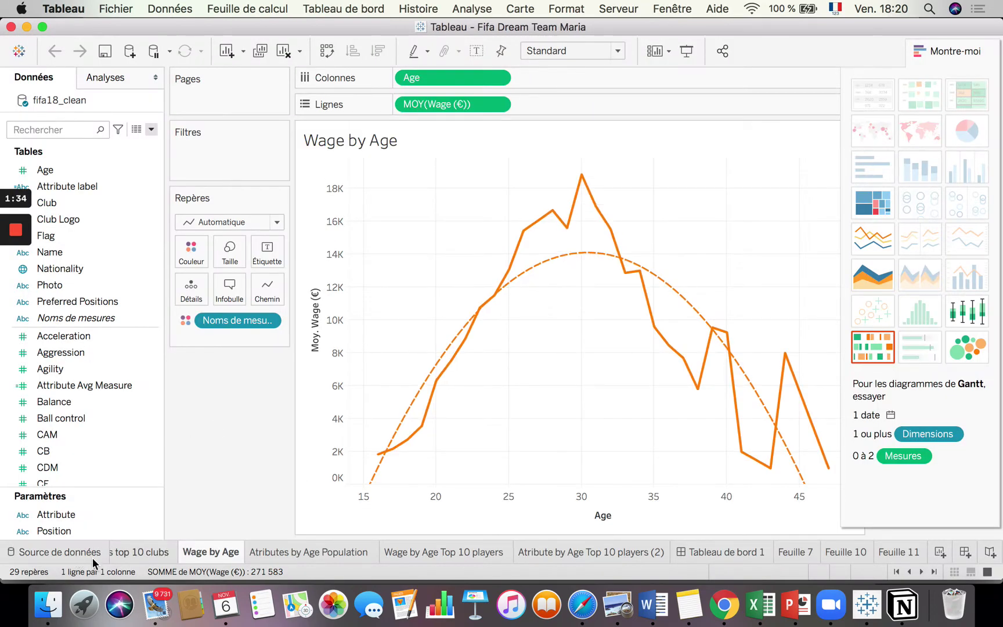
pyautogui.click(57, 555)
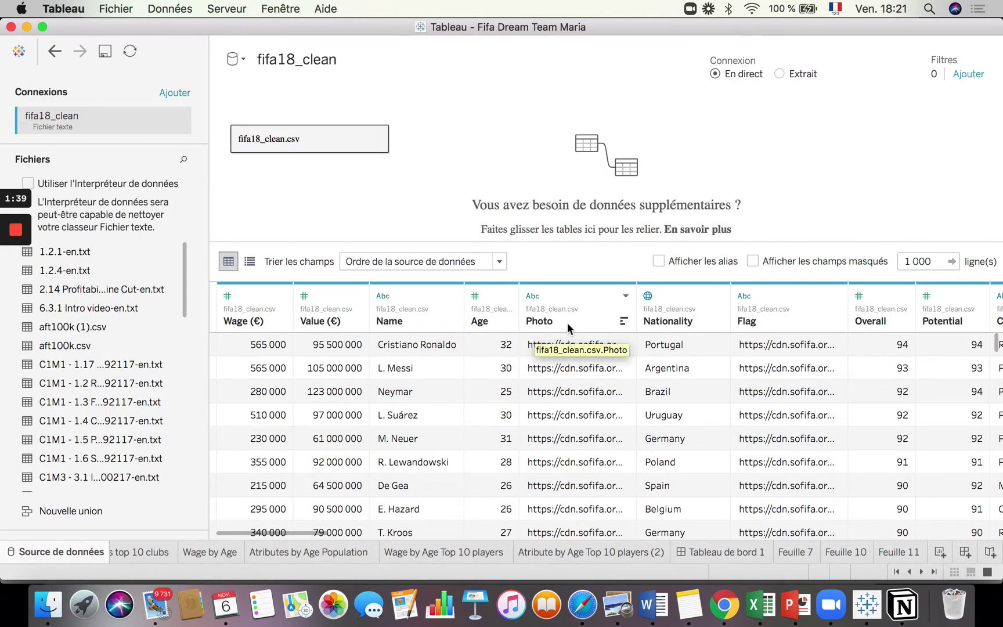
# Examine the text file properties of the fifa18_clean.csv table, including the field separator, character set and regional settings.
pyautogui.click(377, 137)
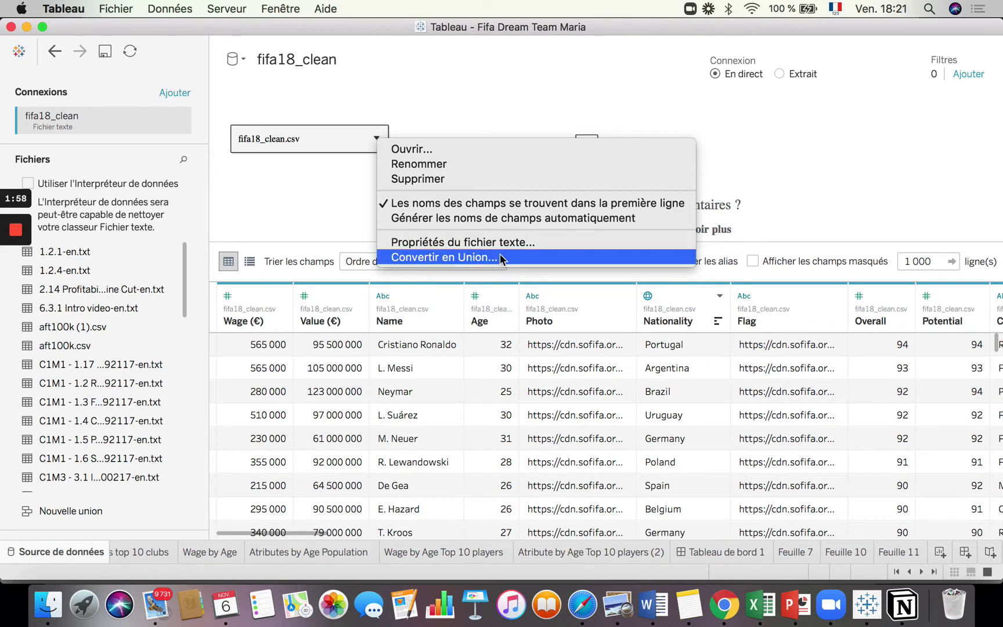
pyautogui.click(526, 242)
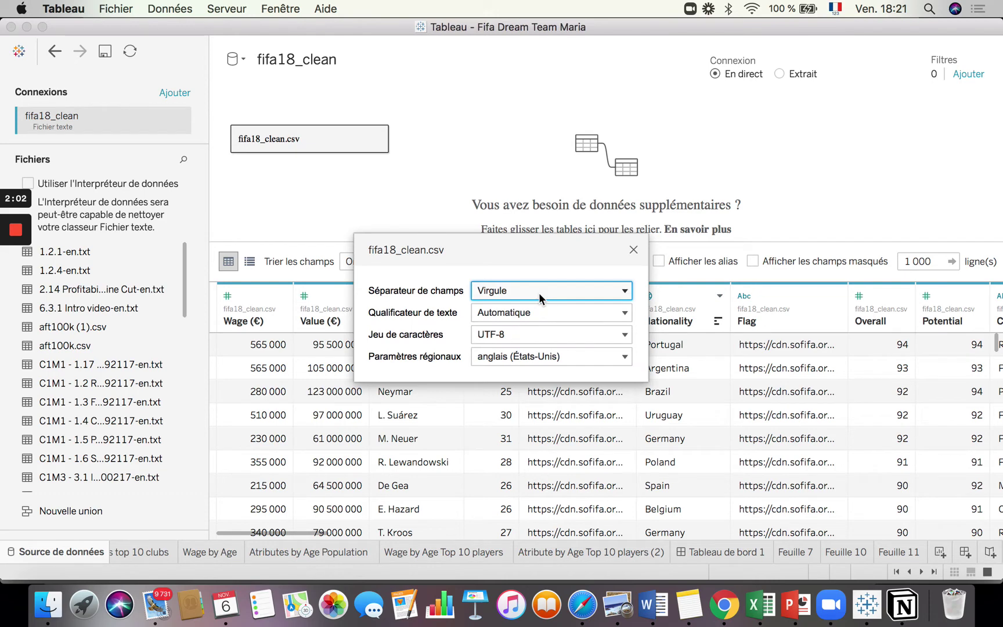
pyautogui.click(539, 293)
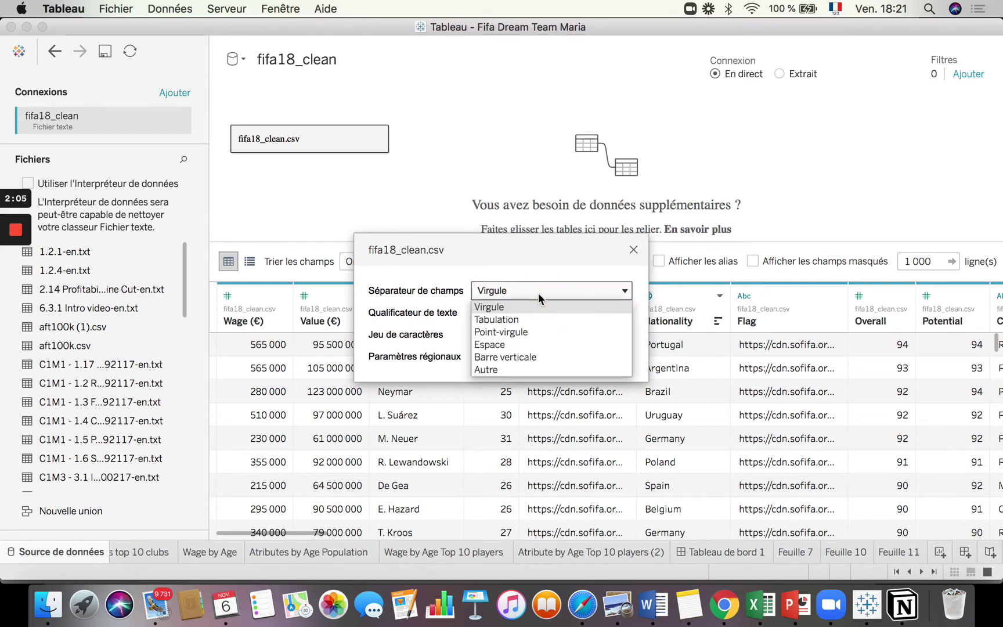
pyautogui.click(538, 292)
pyautogui.click(538, 293)
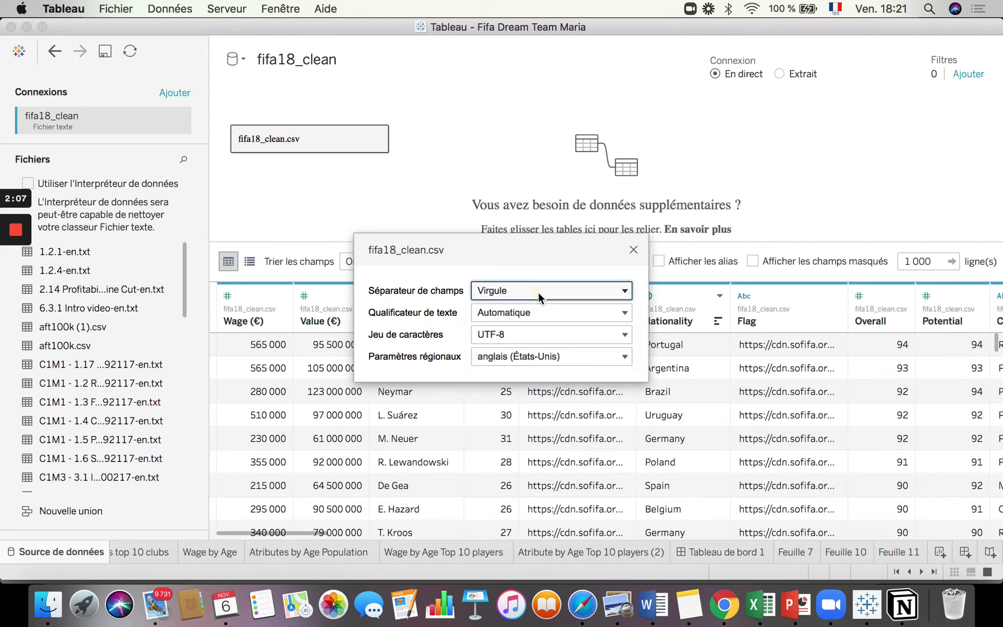
pyautogui.click(538, 292)
pyautogui.press('Tab')
pyautogui.press('Tab')
pyautogui.press('Tab')
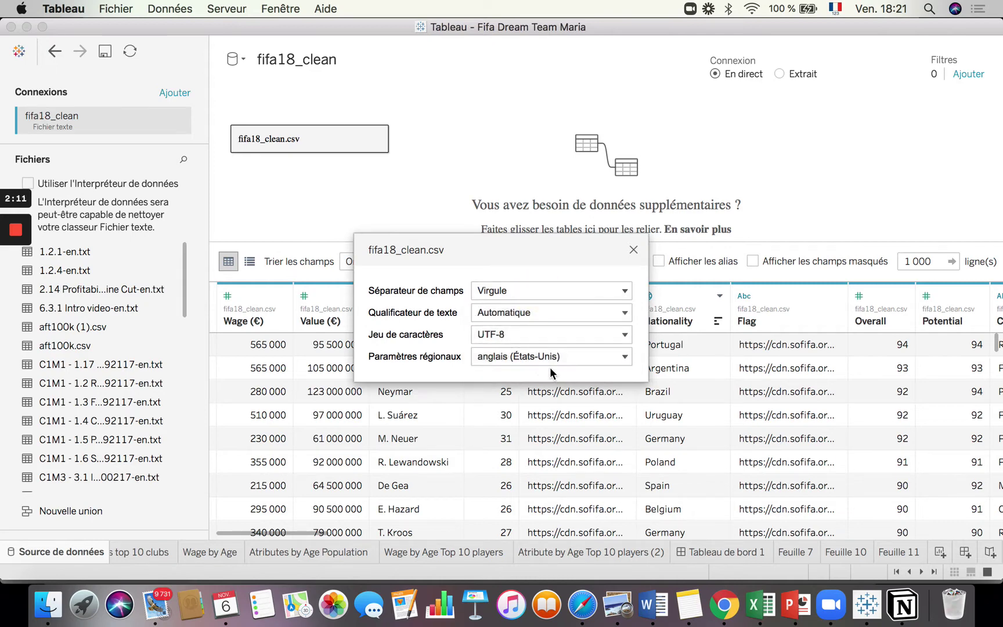
pyautogui.click(603, 338)
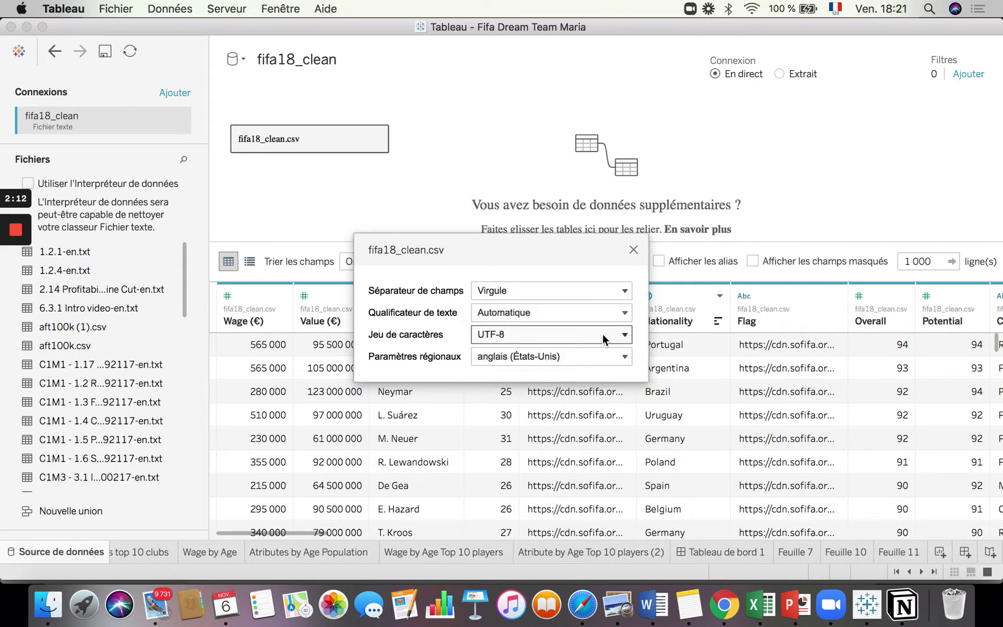
pyautogui.click(634, 250)
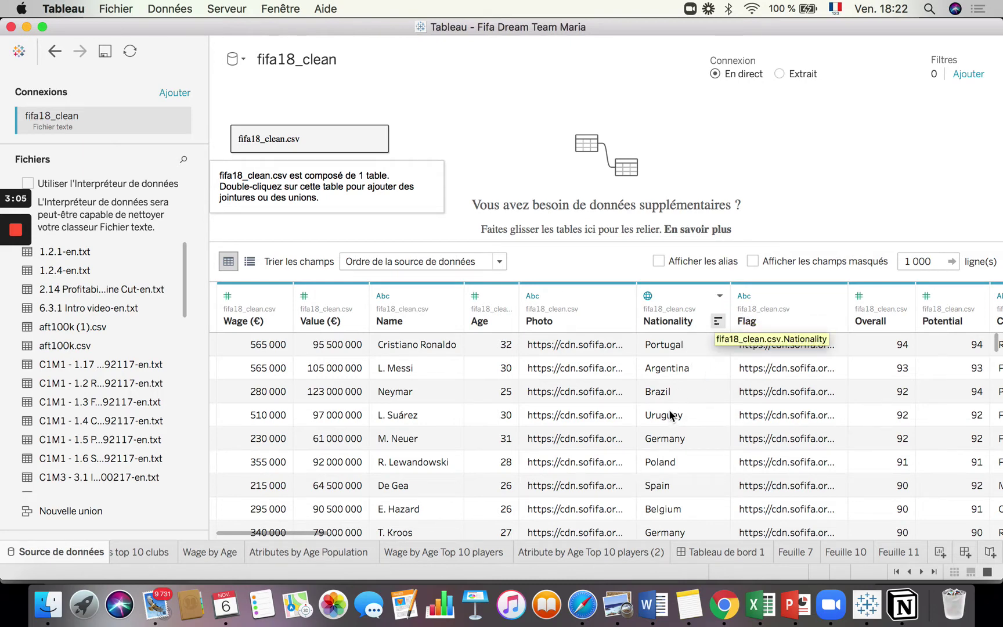
pyautogui.click(719, 297)
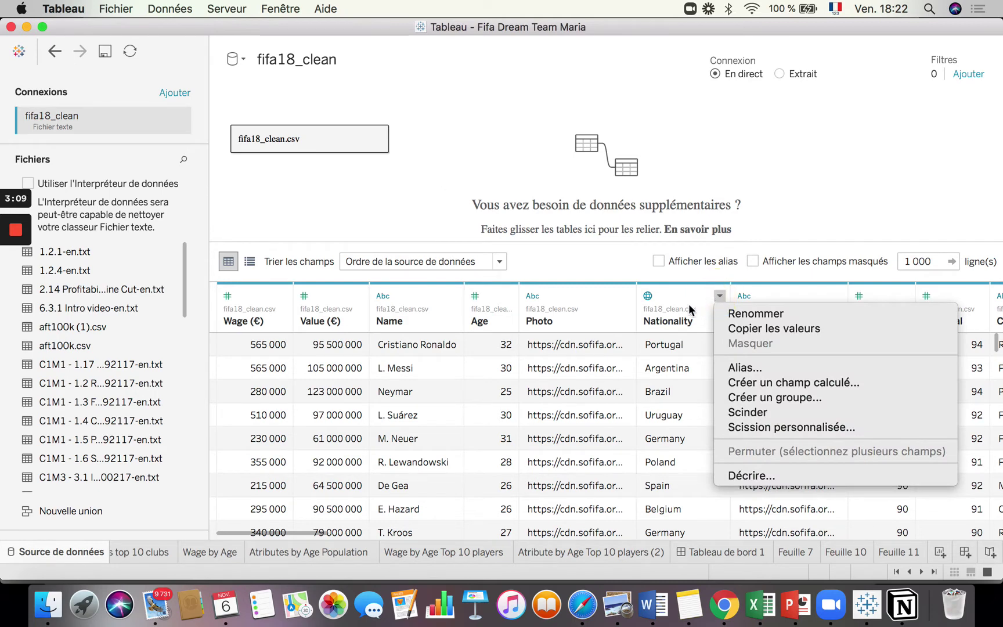
pyautogui.click(694, 295)
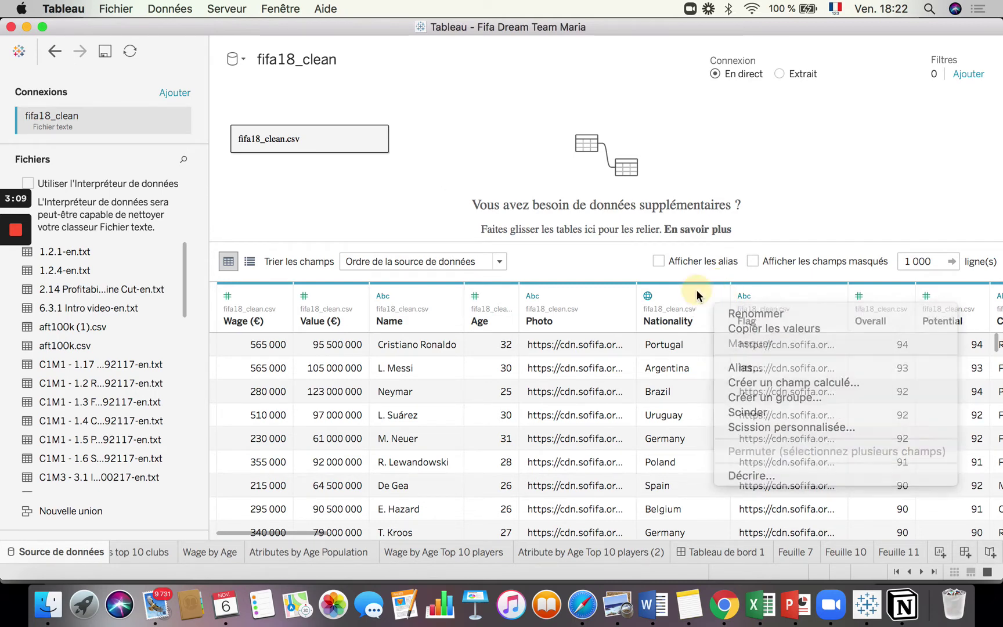
# Go back to the workbook's first sheets and show the Distribution by Country map.
pyautogui.click(131, 550)
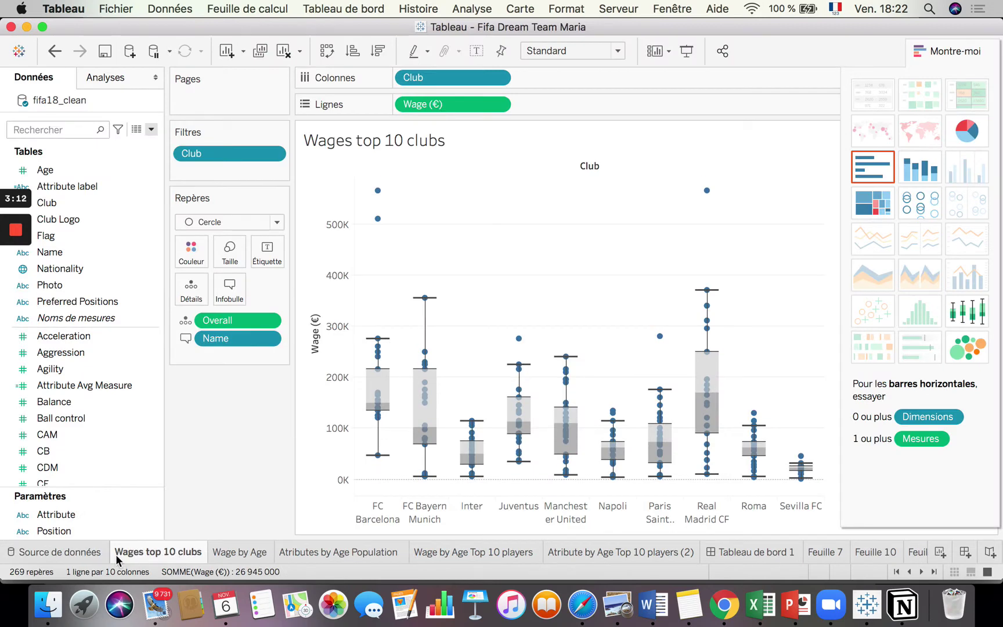
pyautogui.click(896, 571)
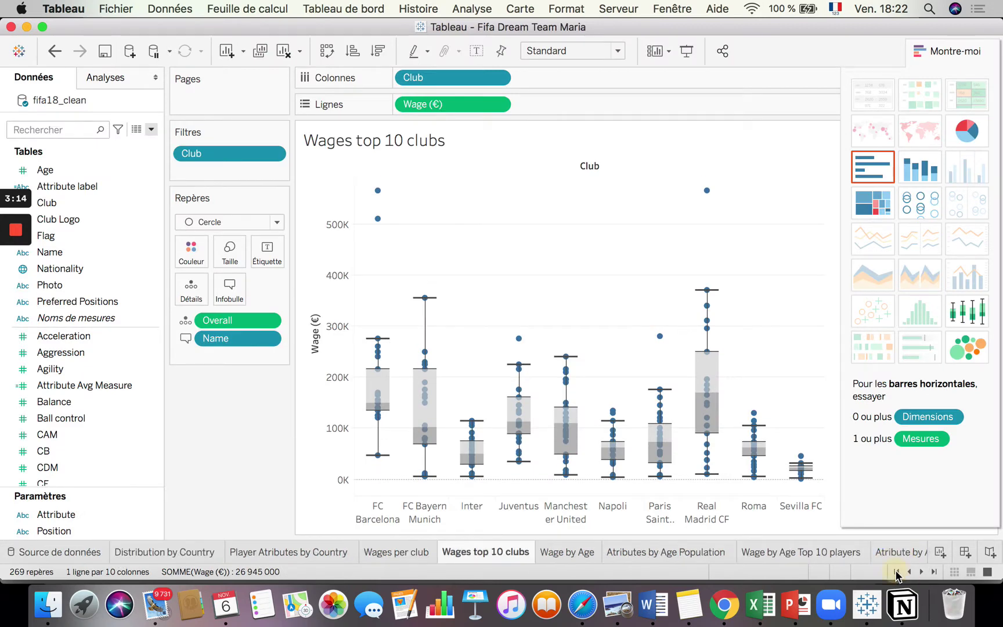
pyautogui.click(188, 550)
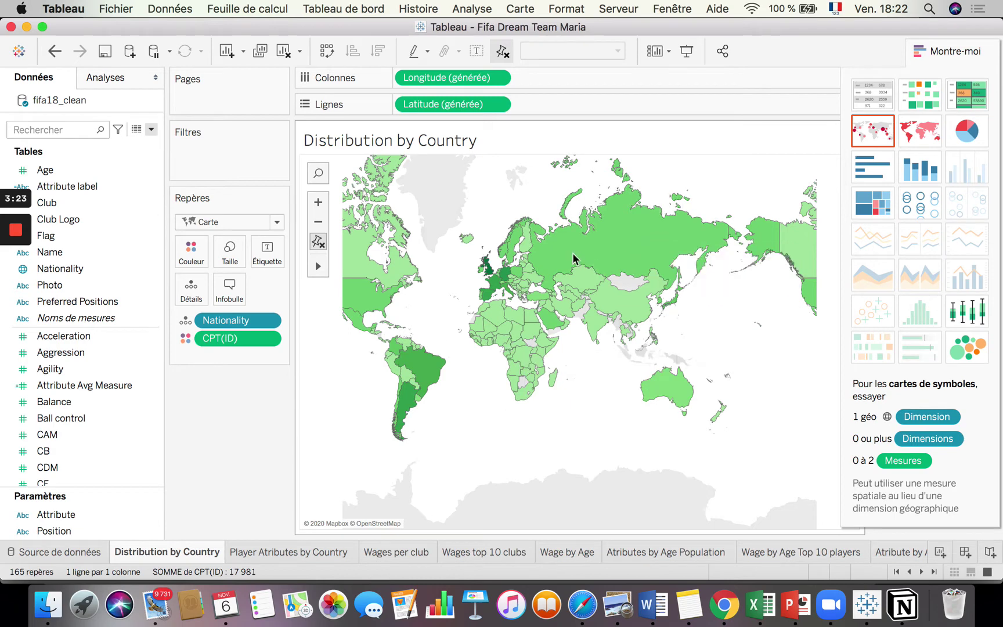
pyautogui.moveTo(646, 282)
pyautogui.moveTo(681, 388)
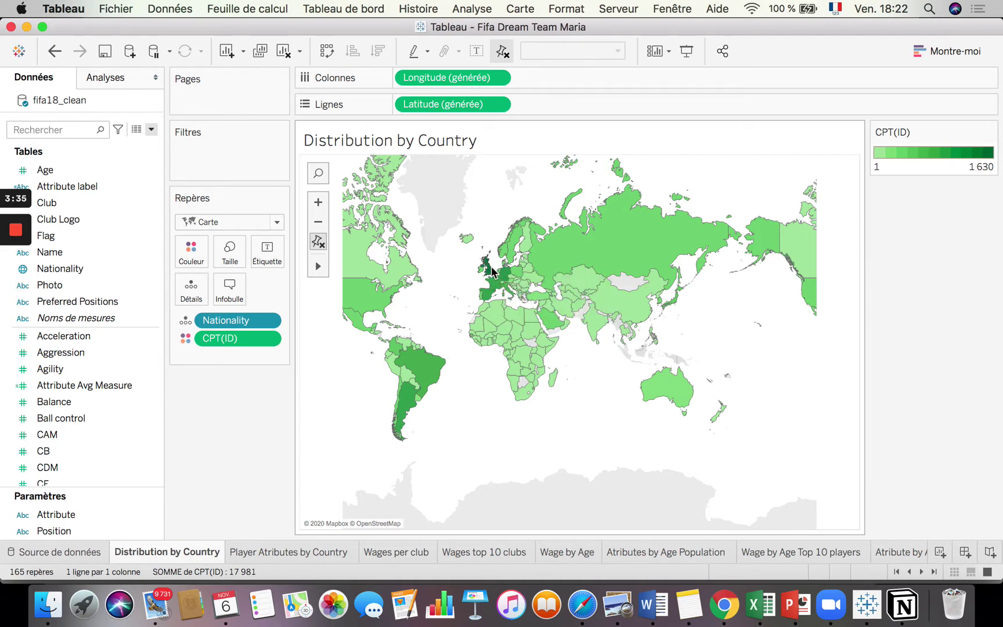
pyautogui.moveTo(493, 274)
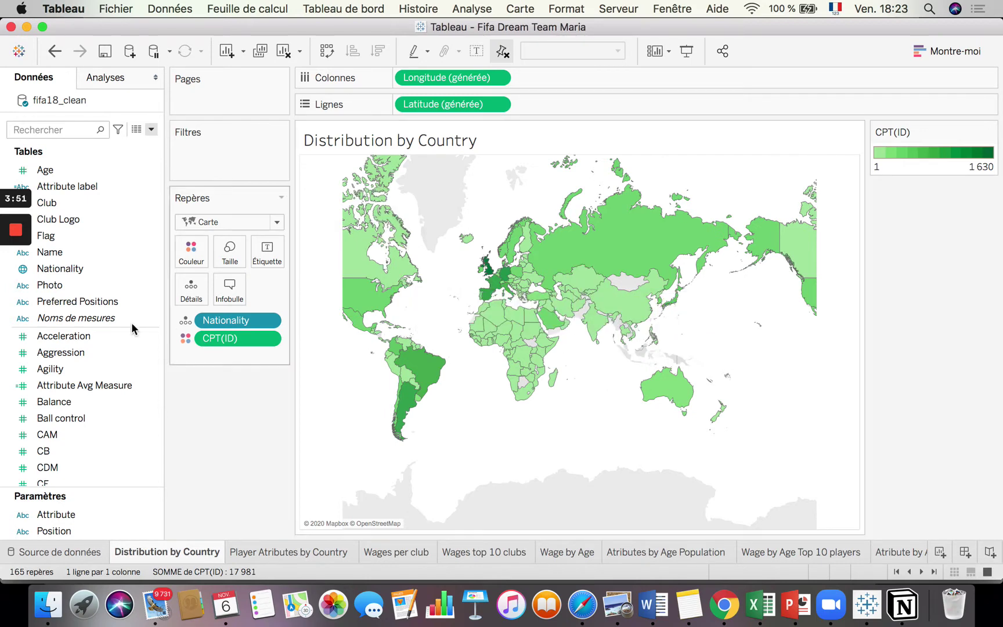
pyautogui.click(13, 293)
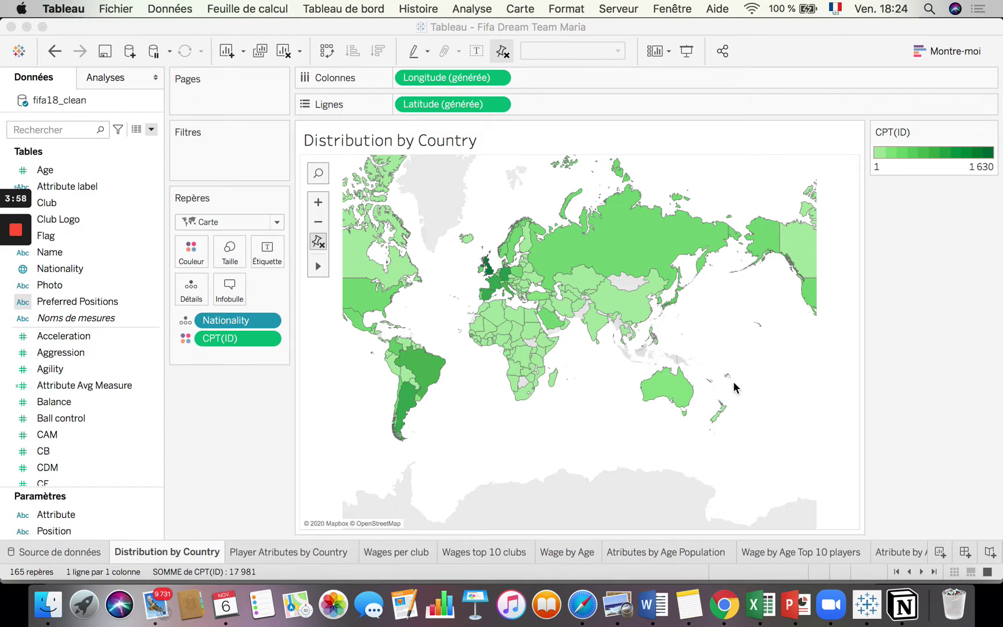
pyautogui.click(805, 483)
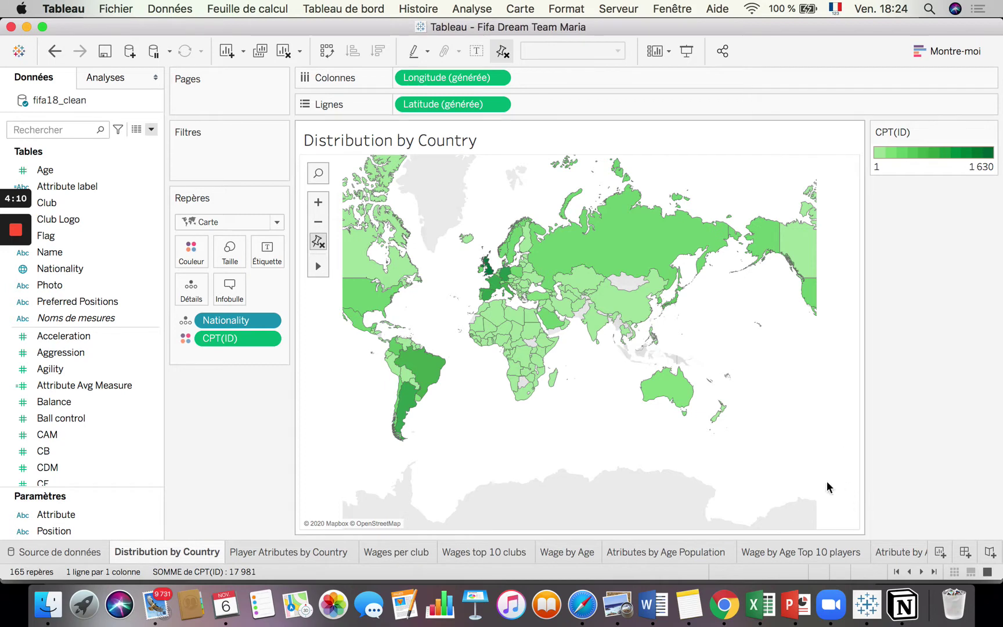
pyautogui.click(807, 487)
# Review how the Nationality values are matched to map locations in the Modifier les emplacements dialog and confirm the matches.
pyautogui.click(476, 10)
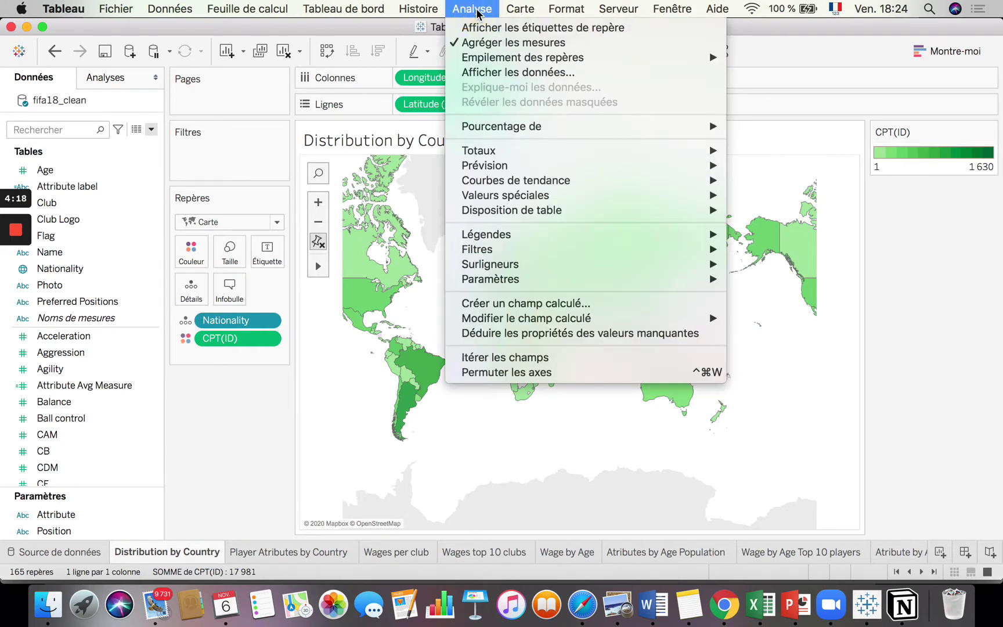
pyautogui.moveTo(516, 17)
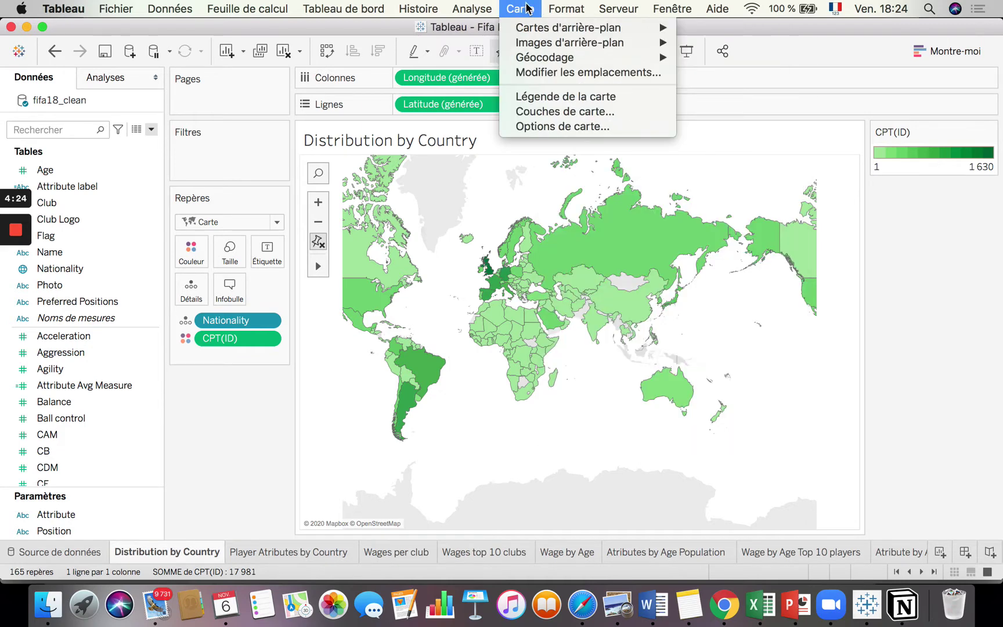
pyautogui.click(646, 76)
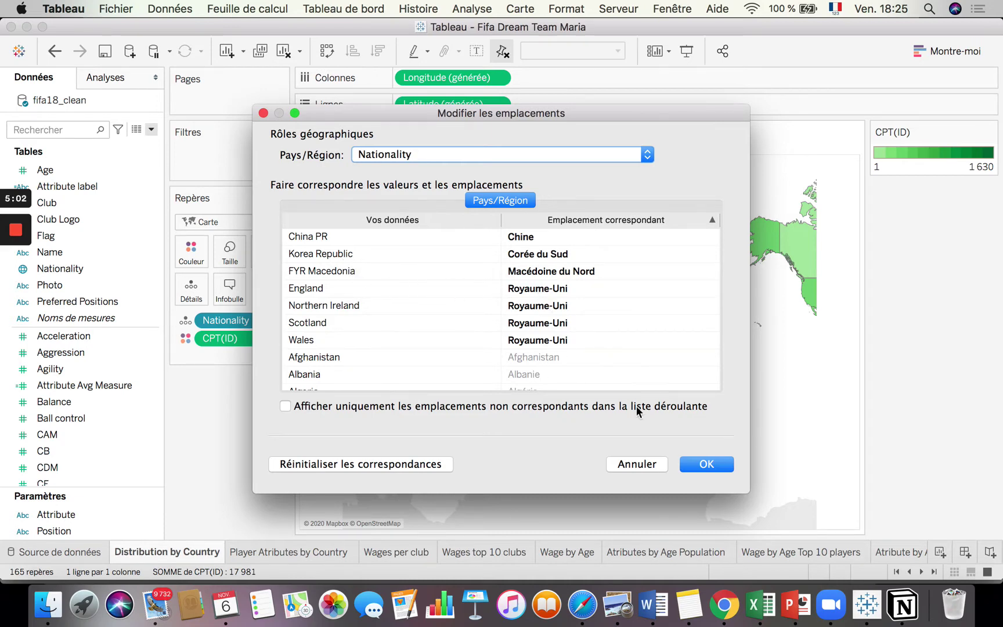
pyautogui.click(725, 465)
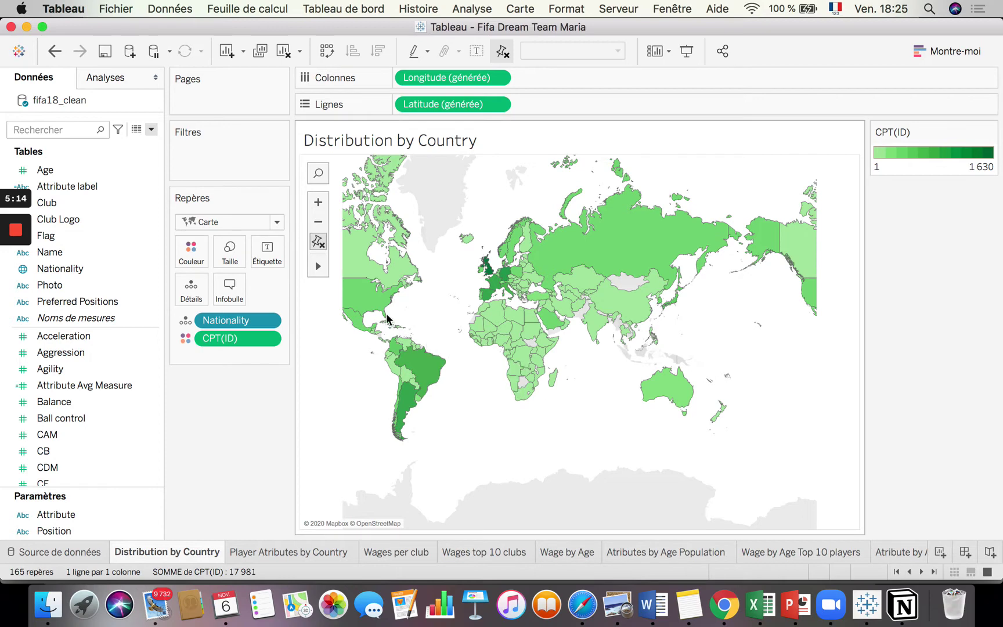
# Inspect the player totals of individual countries on the Distribution by Country map and the ID count that colours it.
pyautogui.moveTo(367, 305)
pyautogui.moveTo(650, 235)
pyautogui.moveTo(609, 292)
pyautogui.moveTo(538, 248)
pyautogui.moveTo(677, 254)
pyautogui.moveTo(366, 276)
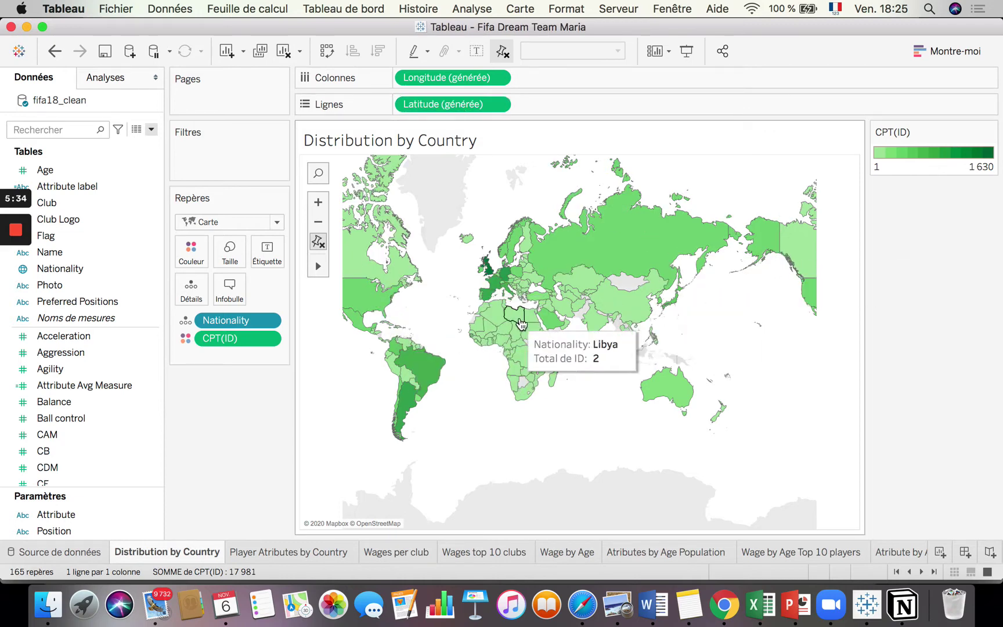
pyautogui.moveTo(419, 356)
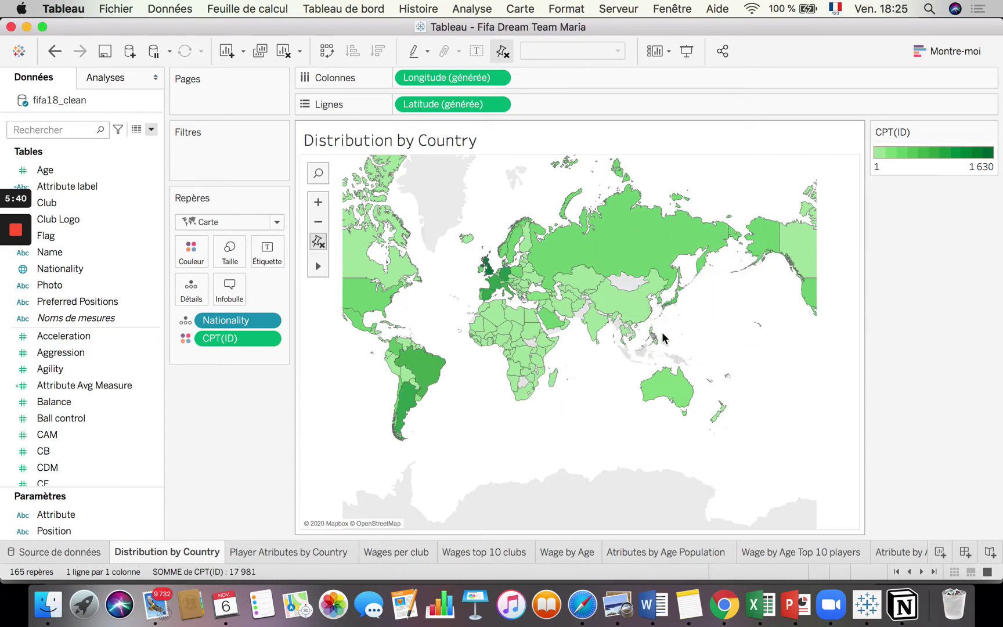
pyautogui.moveTo(520, 360)
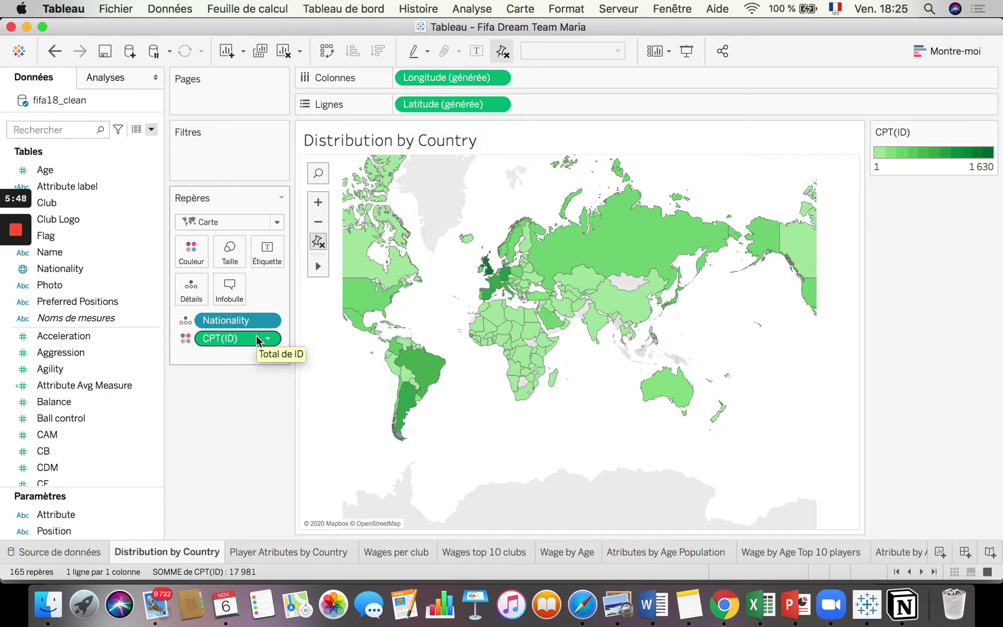
# Begin rebuilding the map on the empty Distribution by Country (2) sheet by adding Nationality as a detail of the marks.
pyautogui.moveTo(112, 384); pyautogui.dragTo(256, 324)
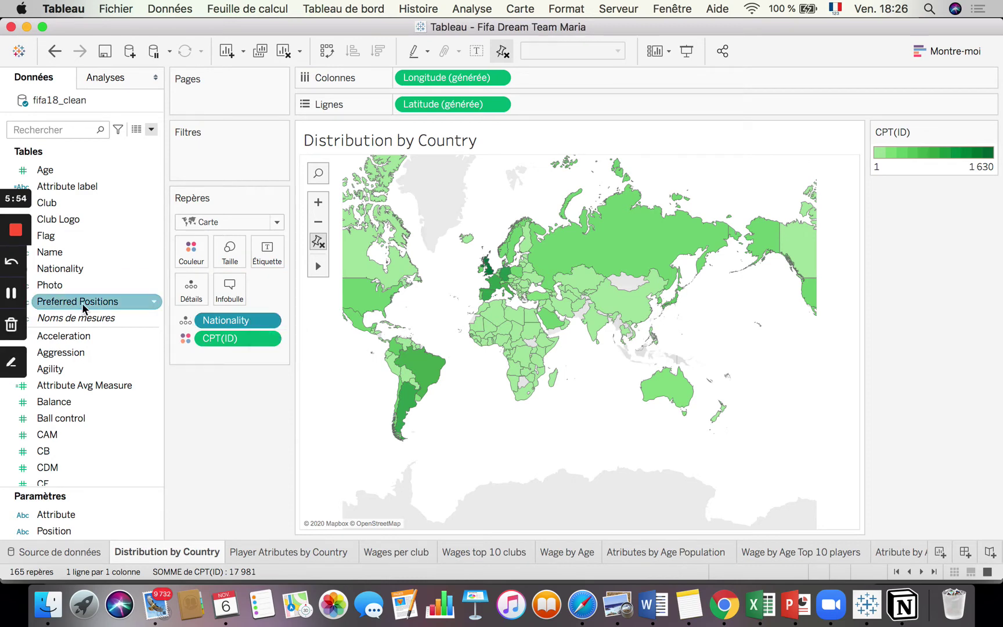
pyautogui.click(16, 294)
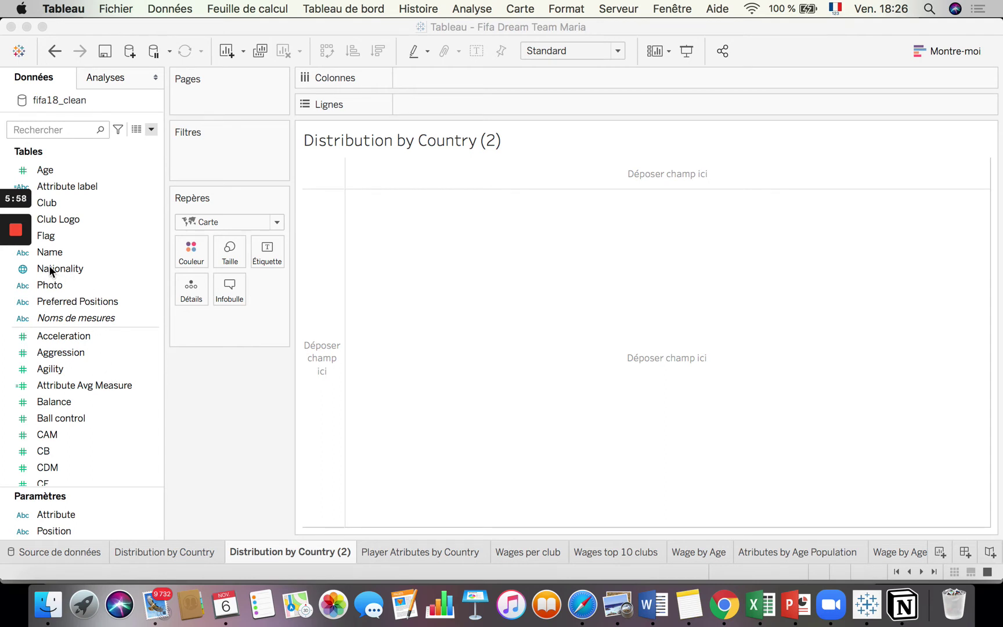
pyautogui.moveTo(49, 269); pyautogui.dragTo(193, 316)
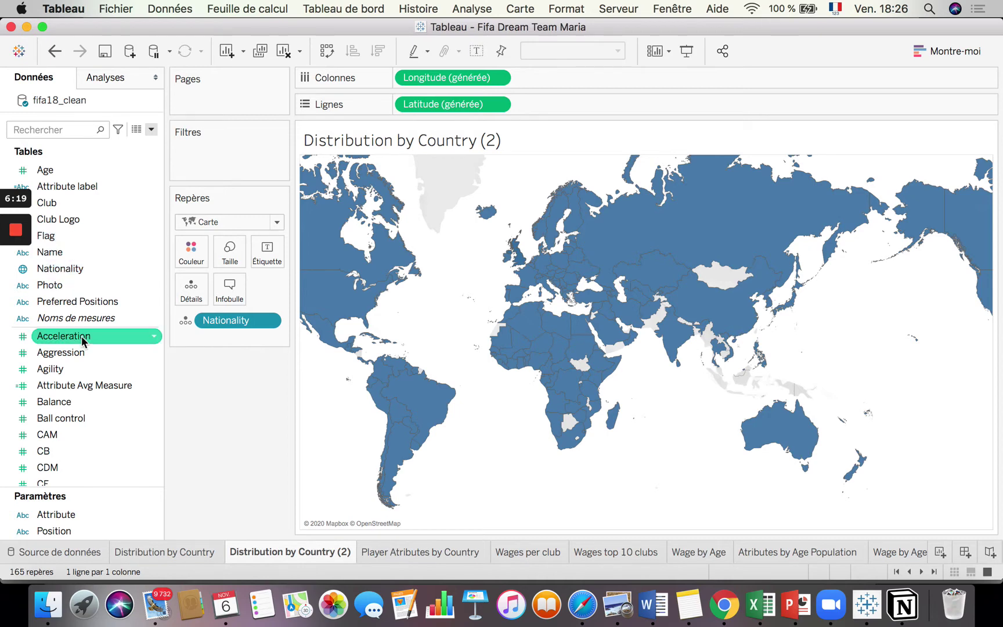
# Find the ID measure in the fifa18_clean fields and add it to the map's marks.
pyautogui.scroll(-5, 83, 341)
pyautogui.scroll(4, 83, 341)
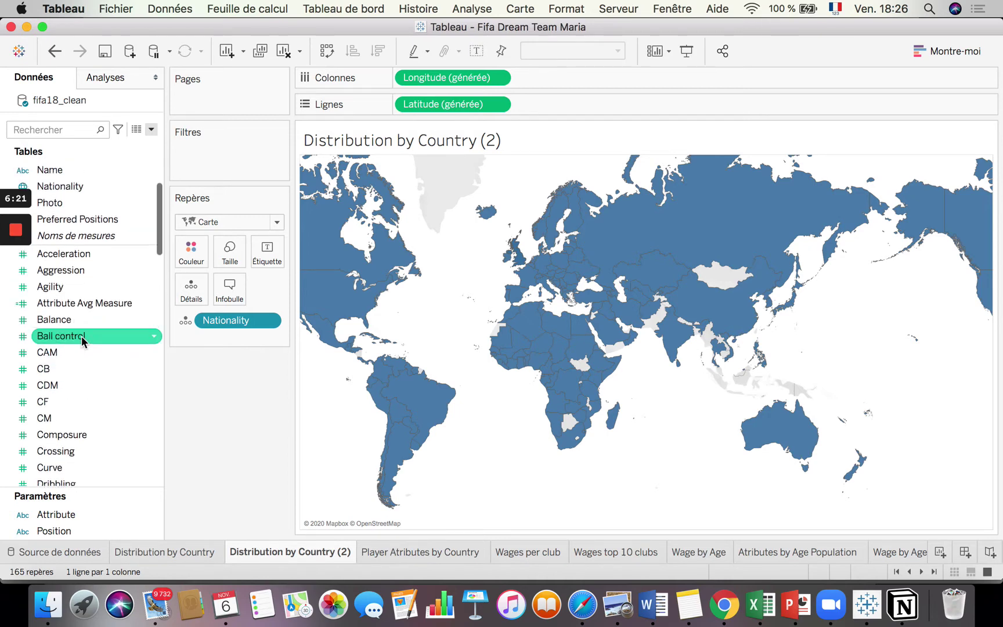
pyautogui.scroll(-10, 81, 336)
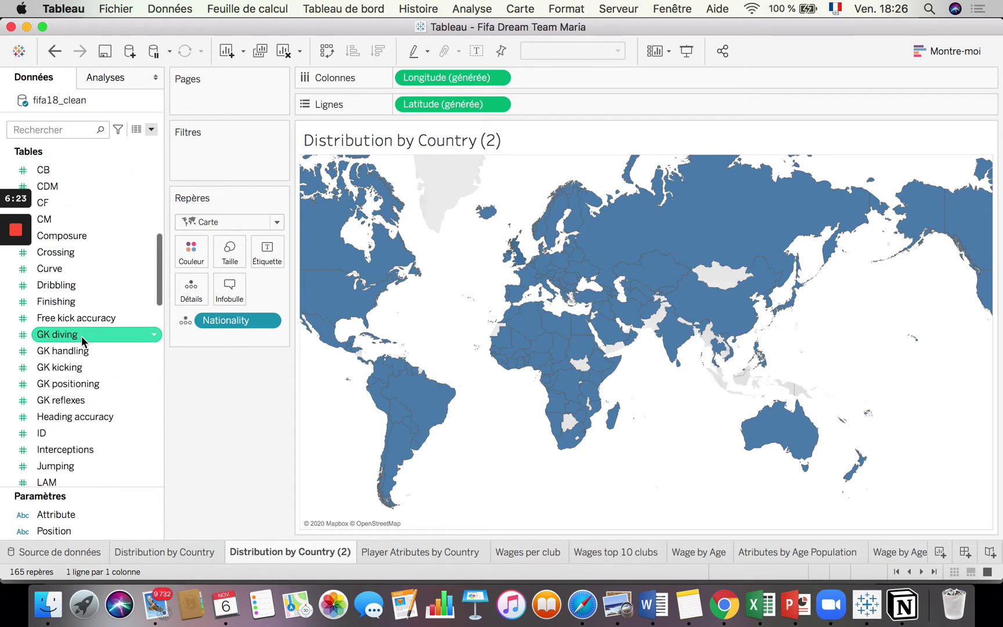
pyautogui.moveTo(41, 432); pyautogui.dragTo(223, 340)
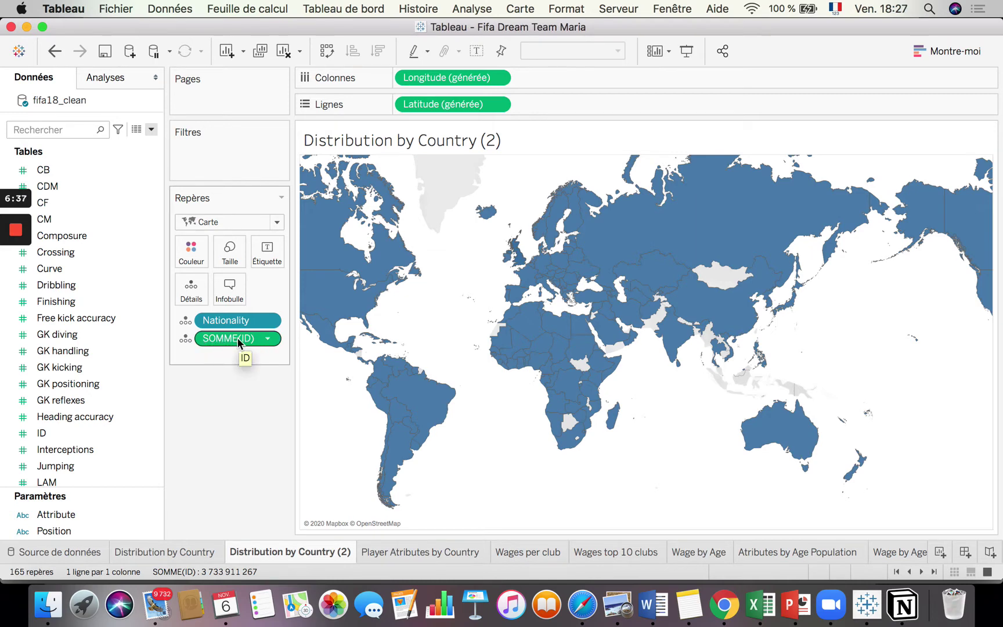
# Set the aggregation of the ID measure on the marks to Moyenne.
pyautogui.click(270, 339)
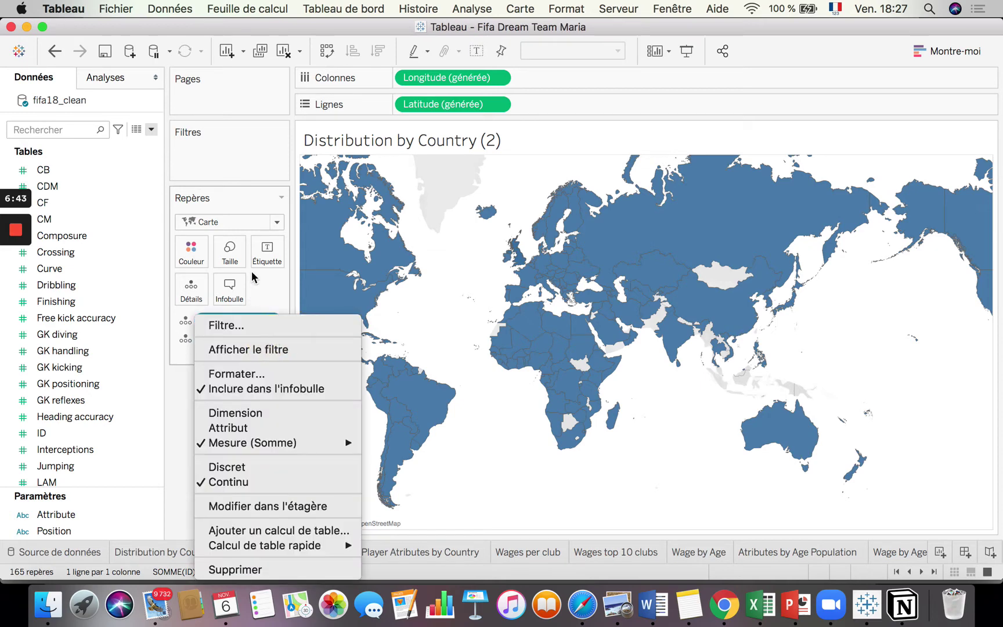
pyautogui.moveTo(298, 445)
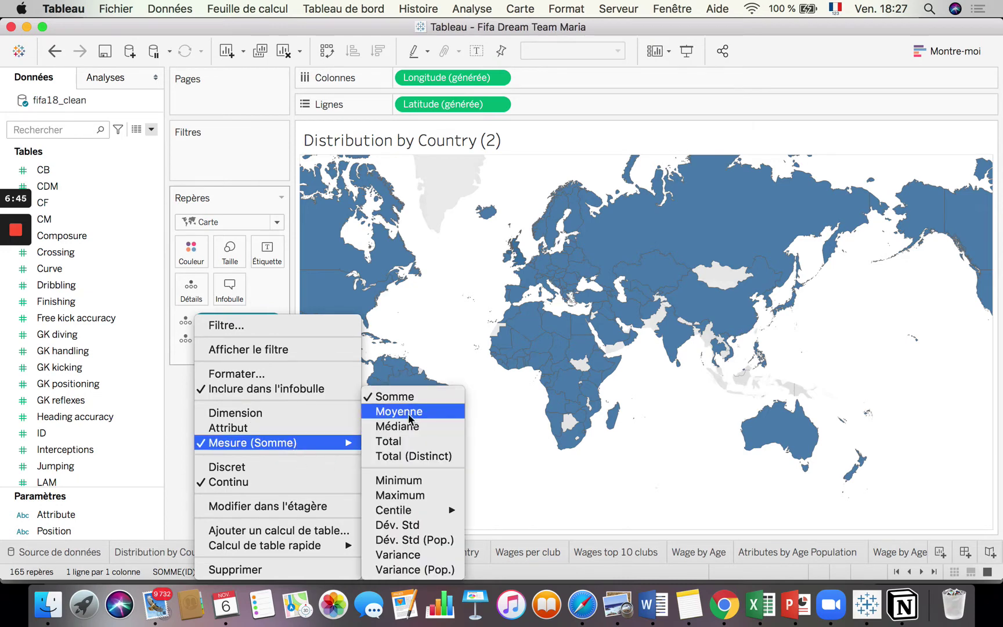
pyautogui.click(395, 411)
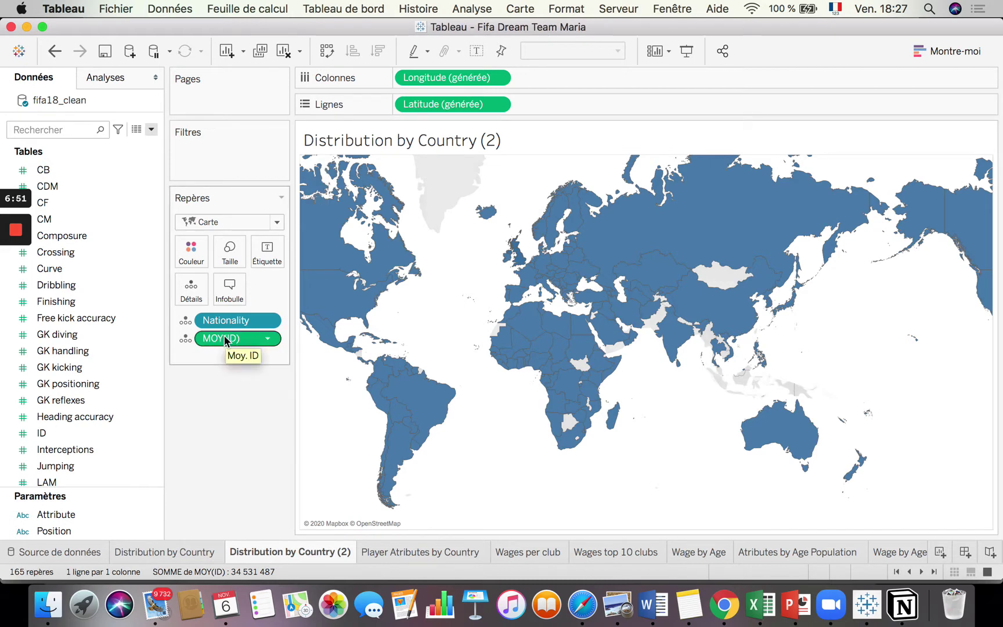
# Colour the countries by the ID measure and set its aggregation to Total, so the map shades by player count.
pyautogui.moveTo(226, 339); pyautogui.dragTo(198, 252)
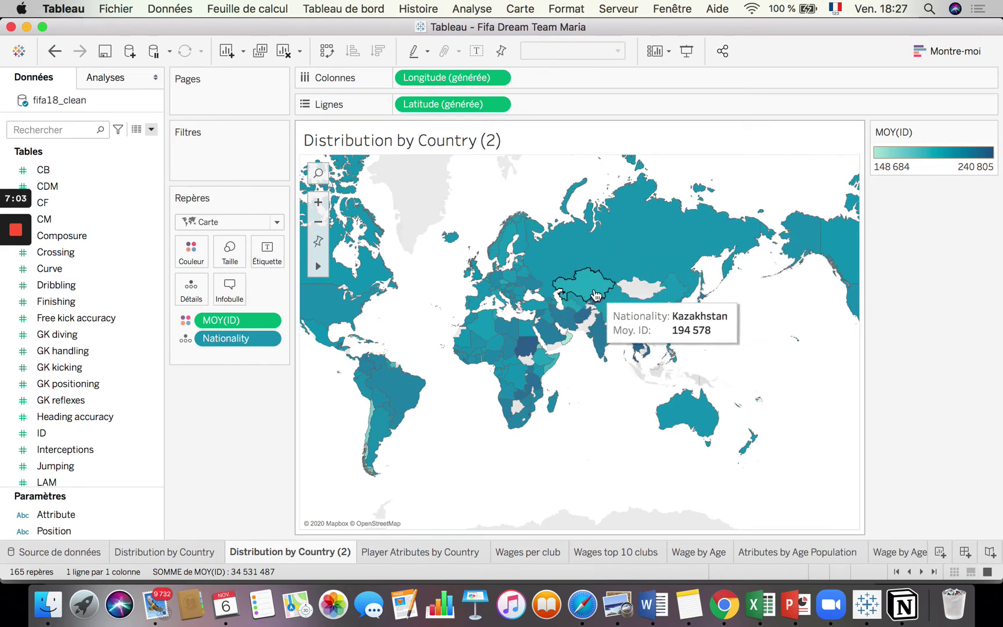
pyautogui.click(269, 322)
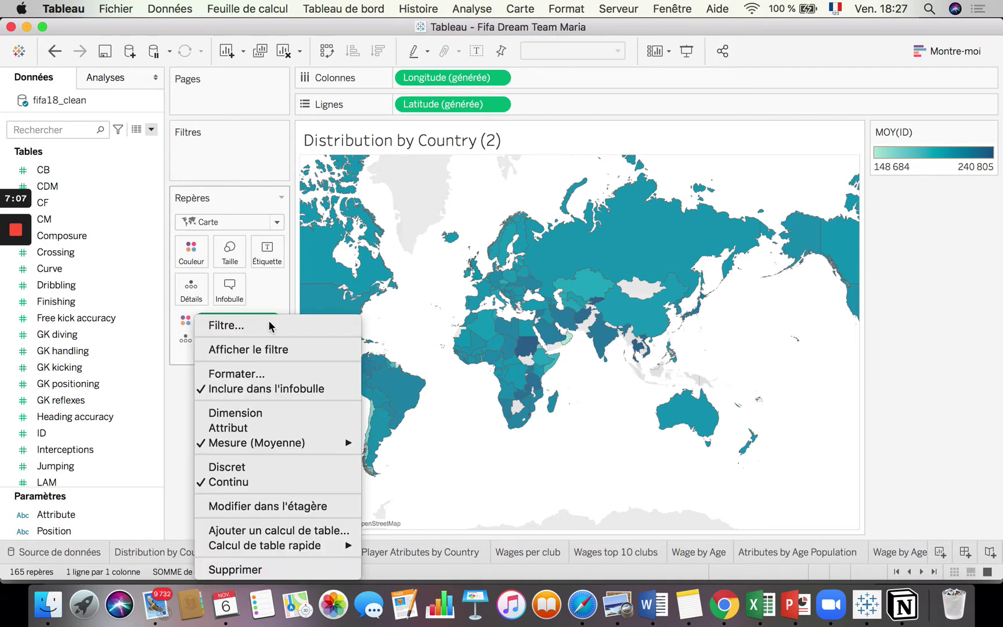
pyautogui.moveTo(286, 449)
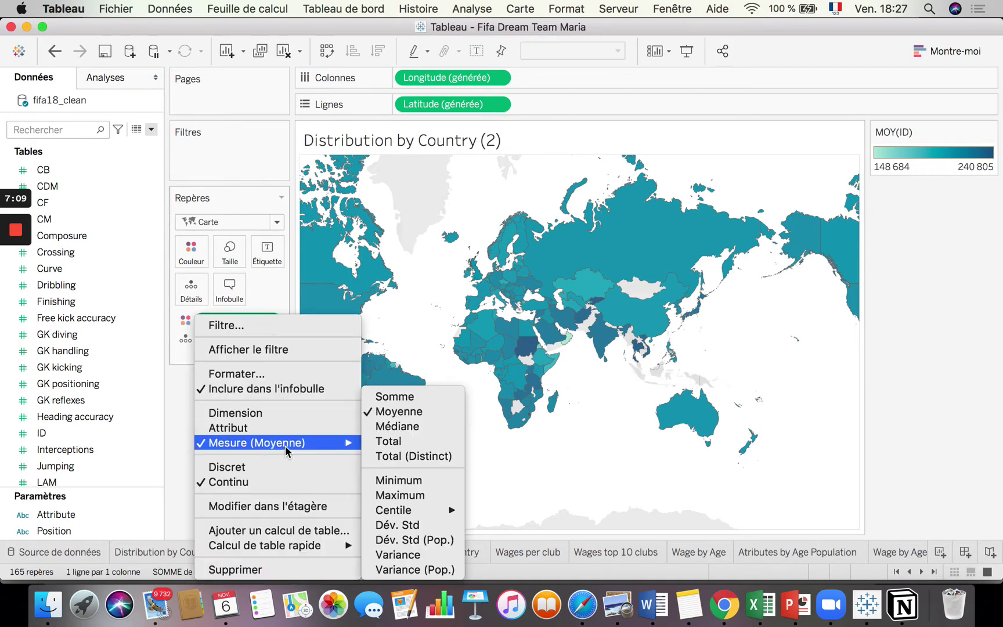
pyautogui.click(392, 442)
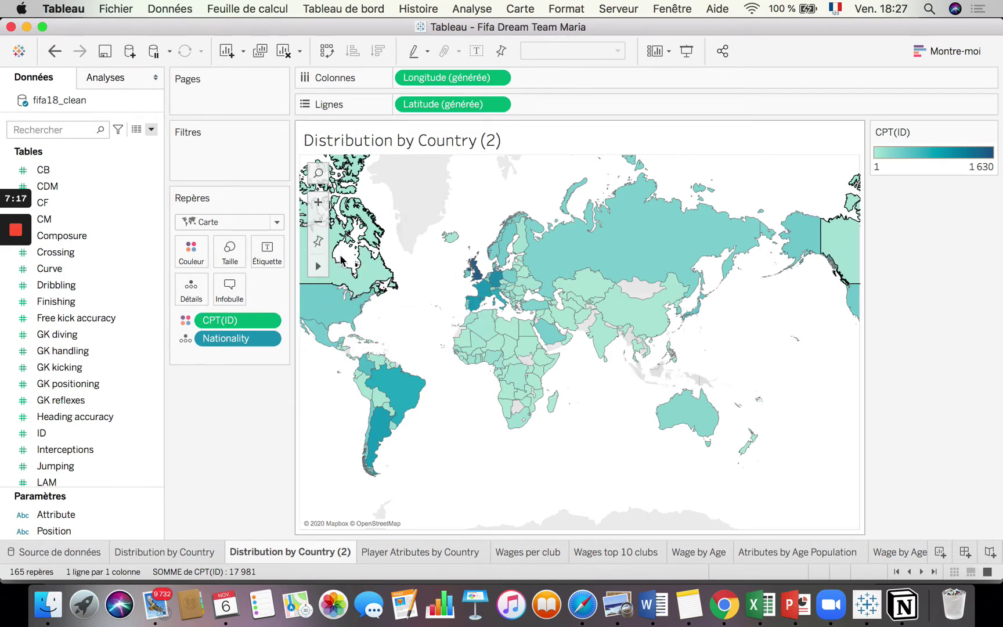
pyautogui.moveTo(385, 285)
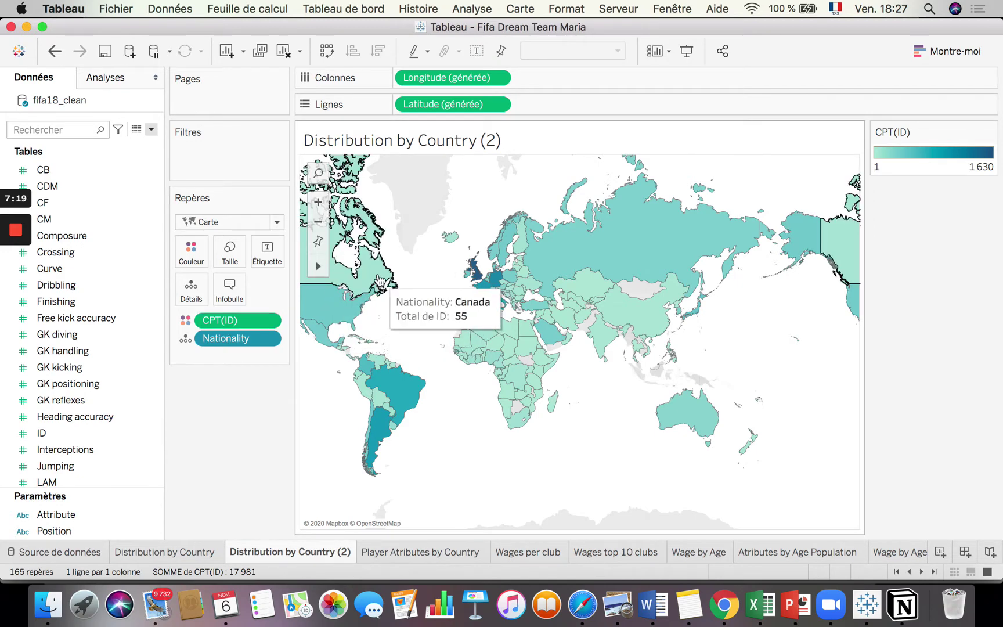
pyautogui.moveTo(352, 308)
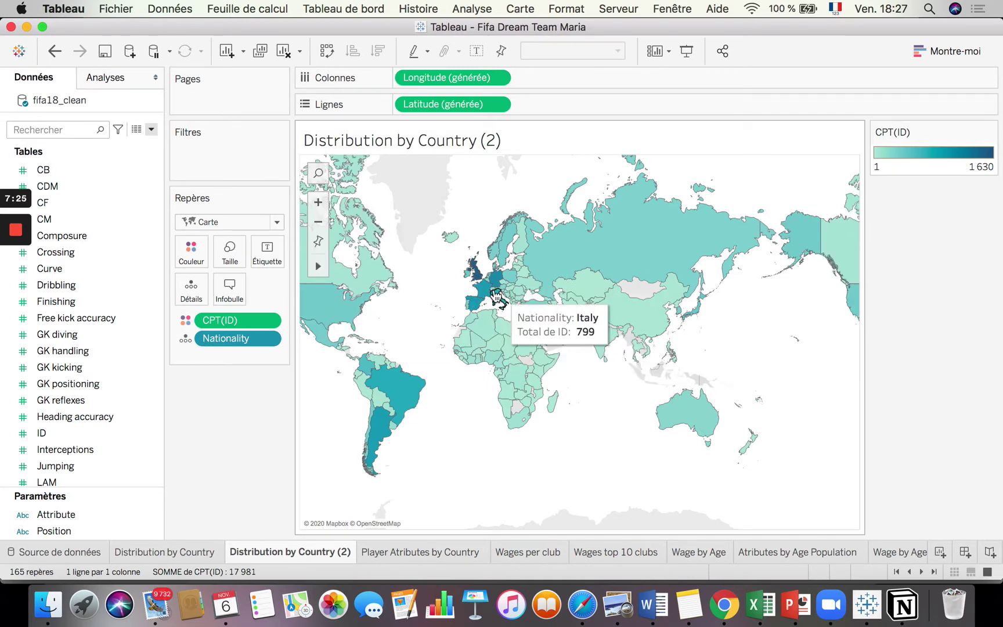
pyautogui.moveTo(479, 293)
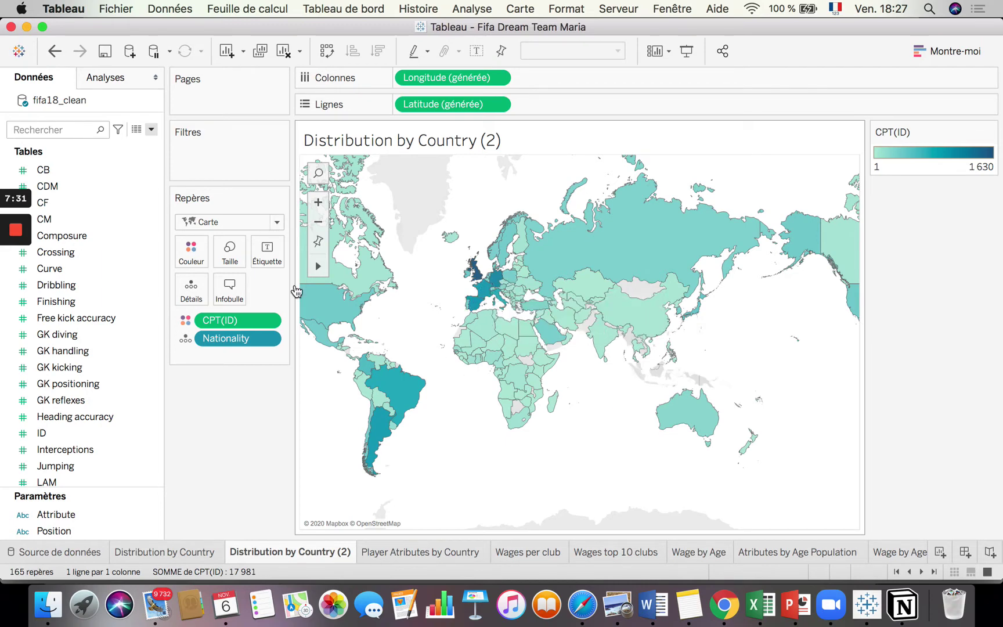
# Change the map's colour scale to a custom sequential gradient in dark red and apply it.
pyautogui.click(185, 322)
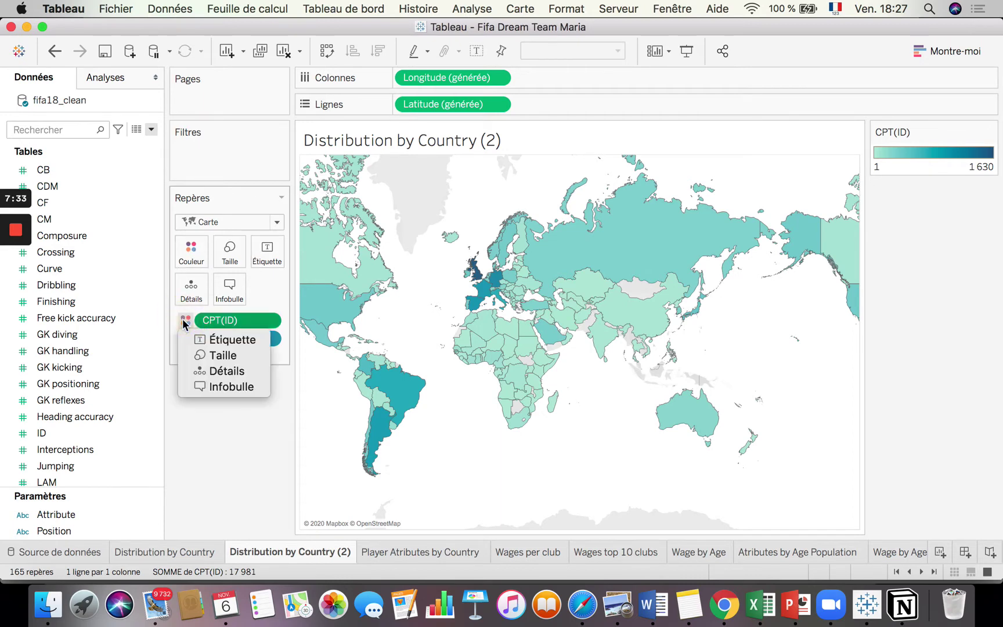
pyautogui.click(197, 245)
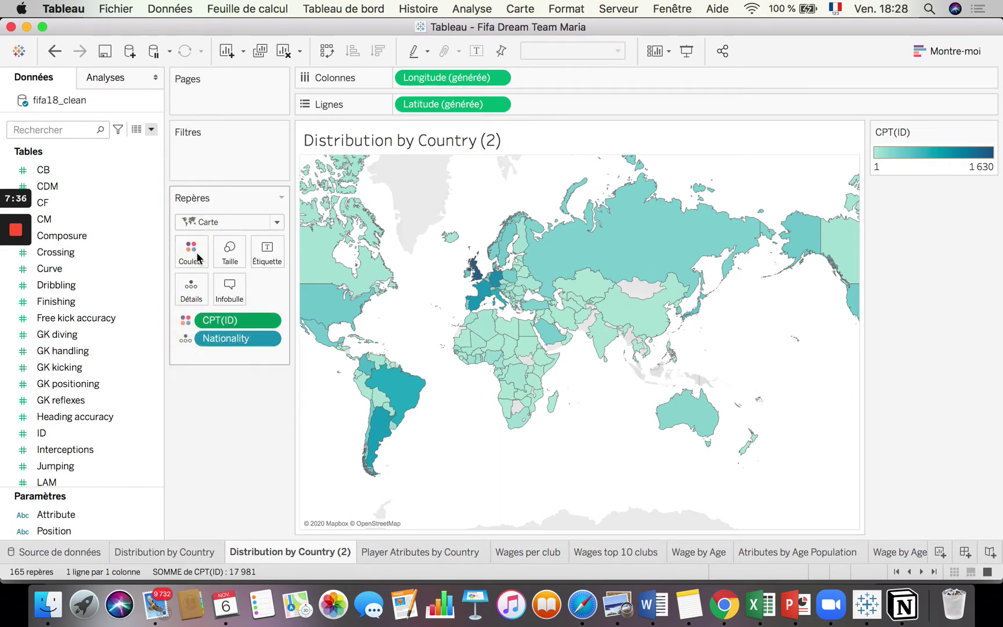
pyautogui.click(197, 256)
pyautogui.click(286, 307)
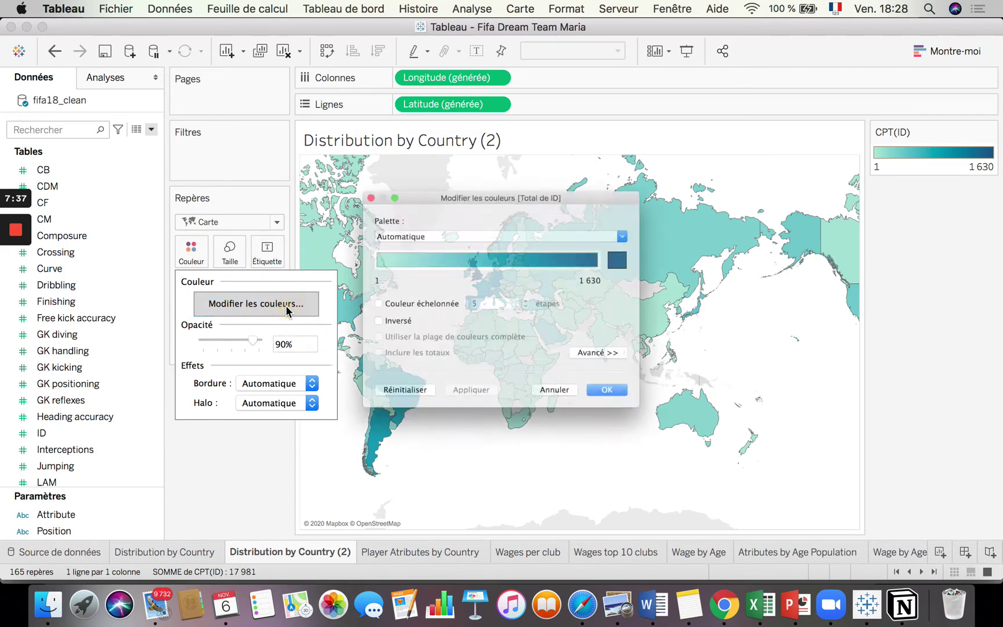
pyautogui.click(656, 247)
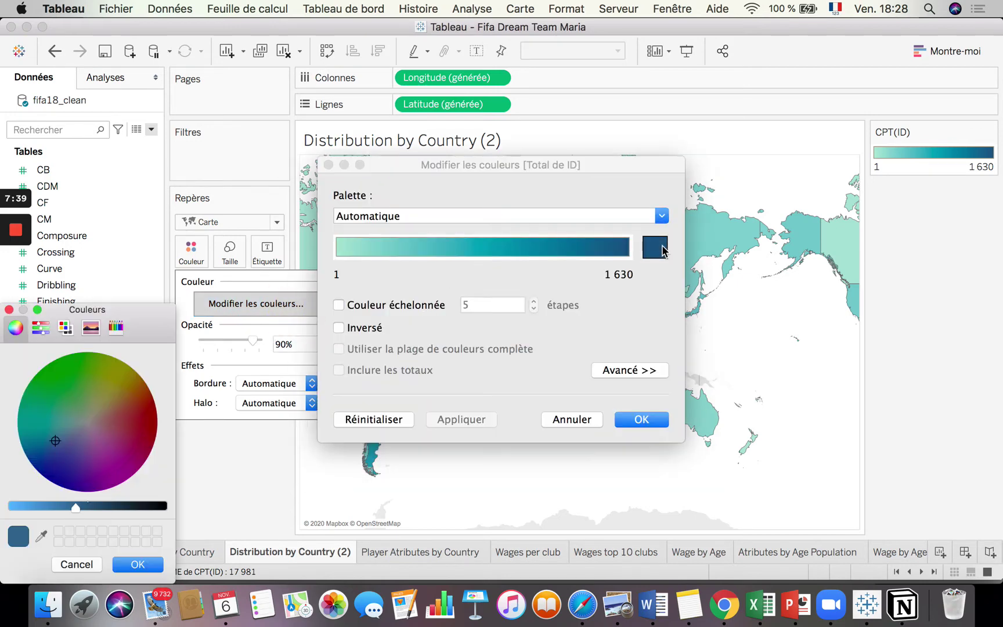
pyautogui.click(139, 420)
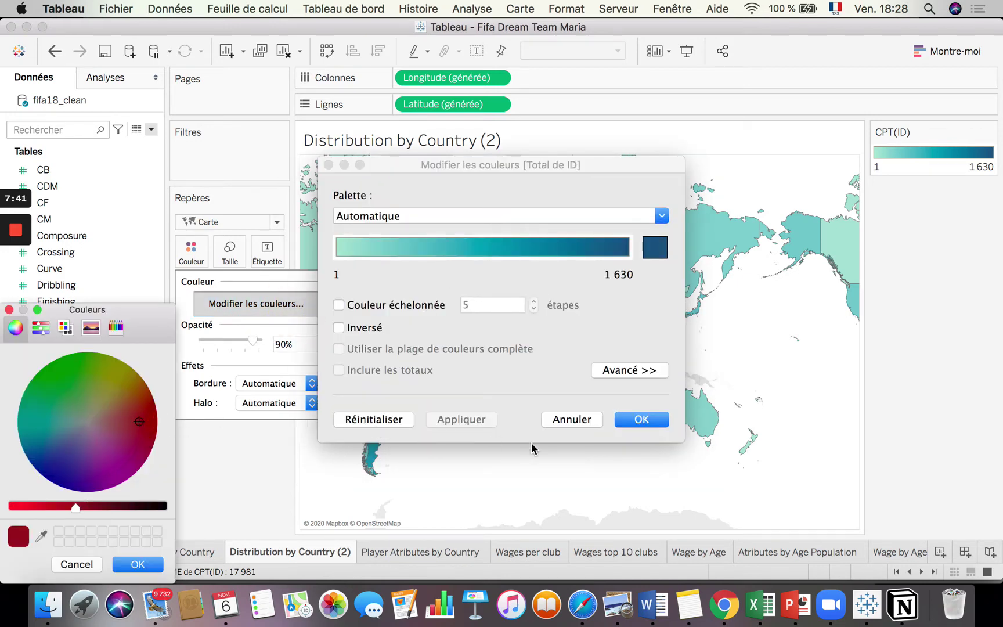
pyautogui.click(646, 428)
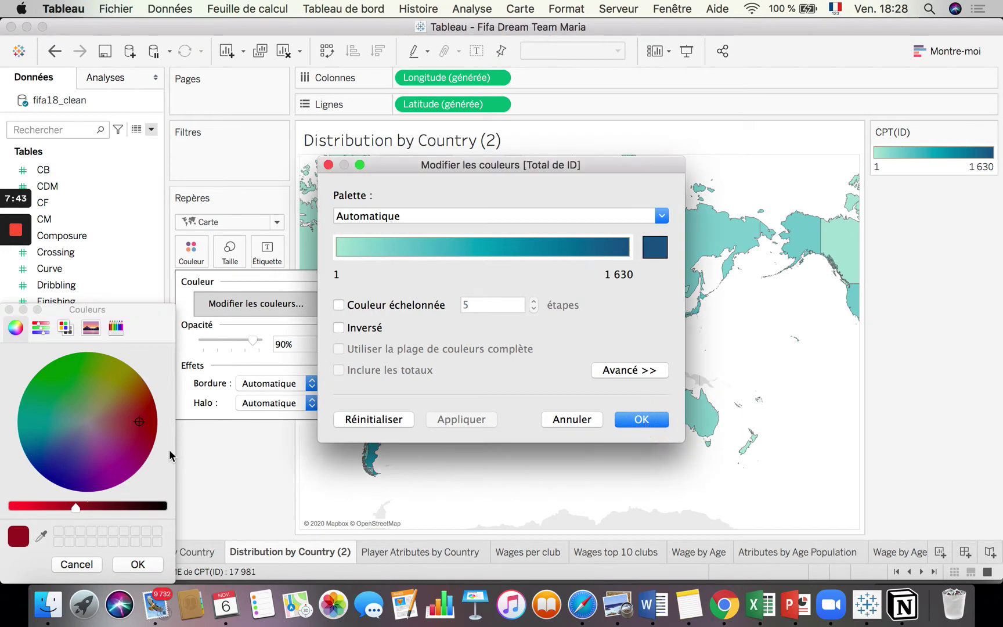
pyautogui.click(137, 565)
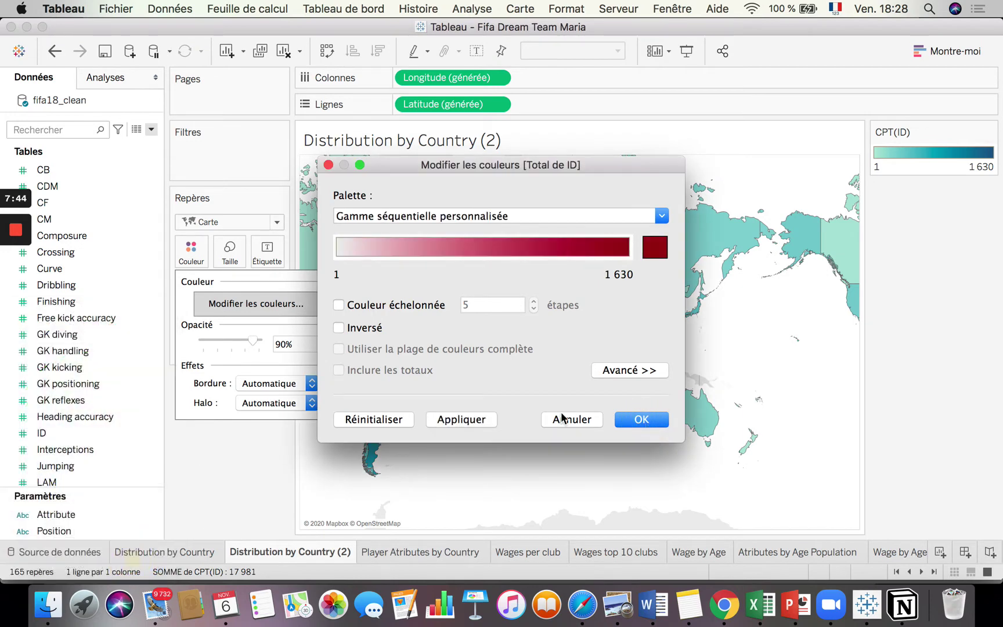
pyautogui.click(646, 424)
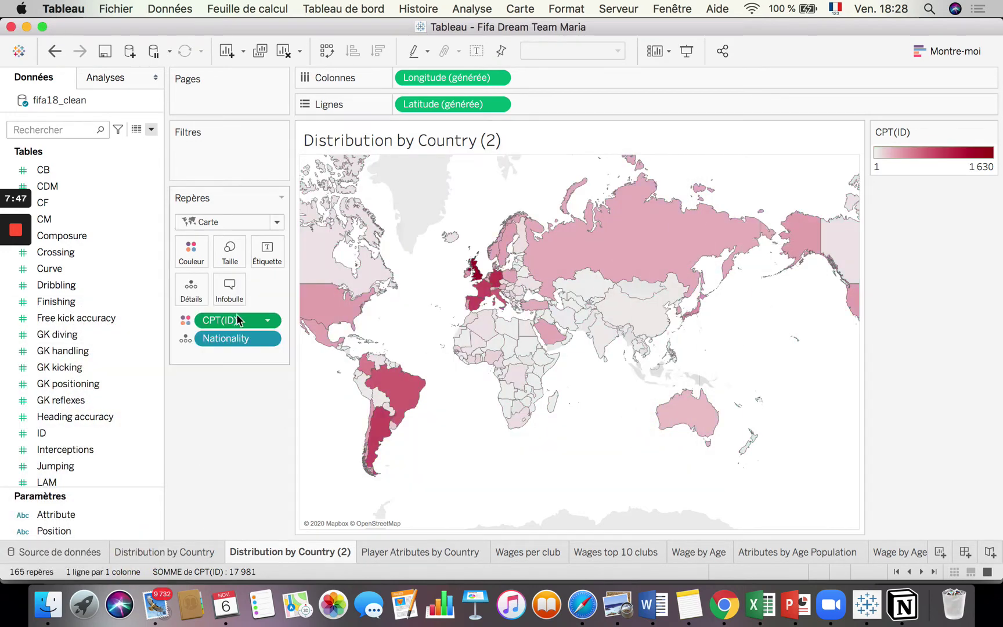
# Undo the dark red colour scale on the Distribution by Country (2) map.
pyautogui.click(56, 388)
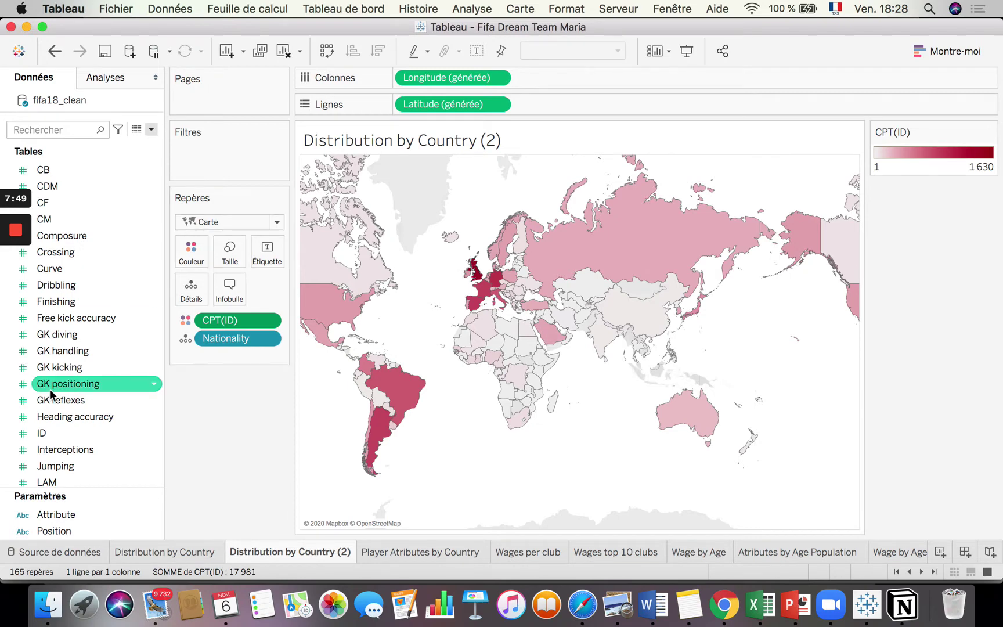
pyautogui.press('super+z')
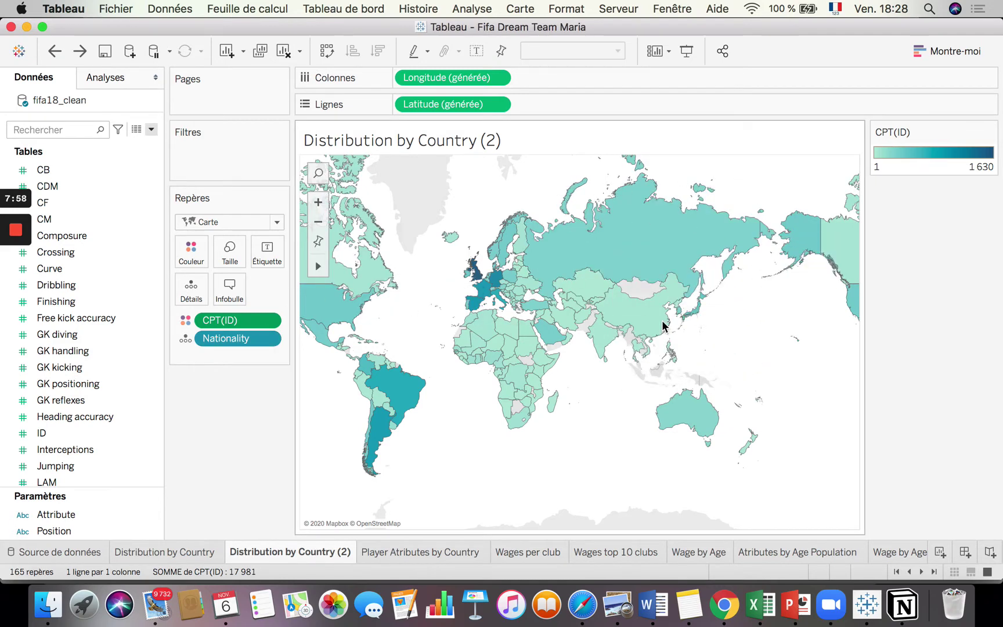
# Try the player counts per nationality as a packed bubbles chart and as a symbol map using the suggested chart types.
pyautogui.click(943, 54)
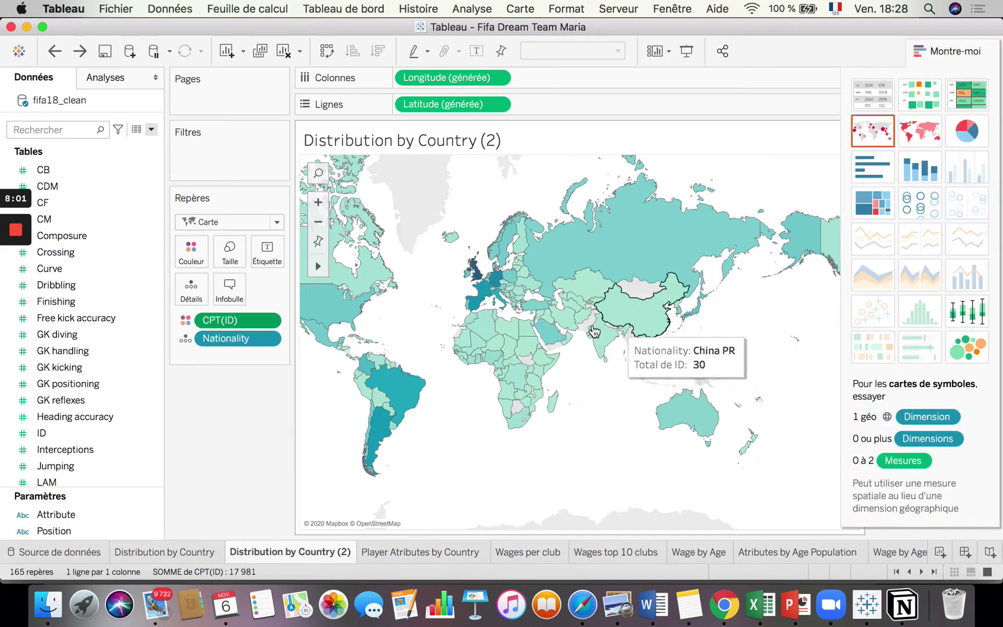
pyautogui.click(971, 352)
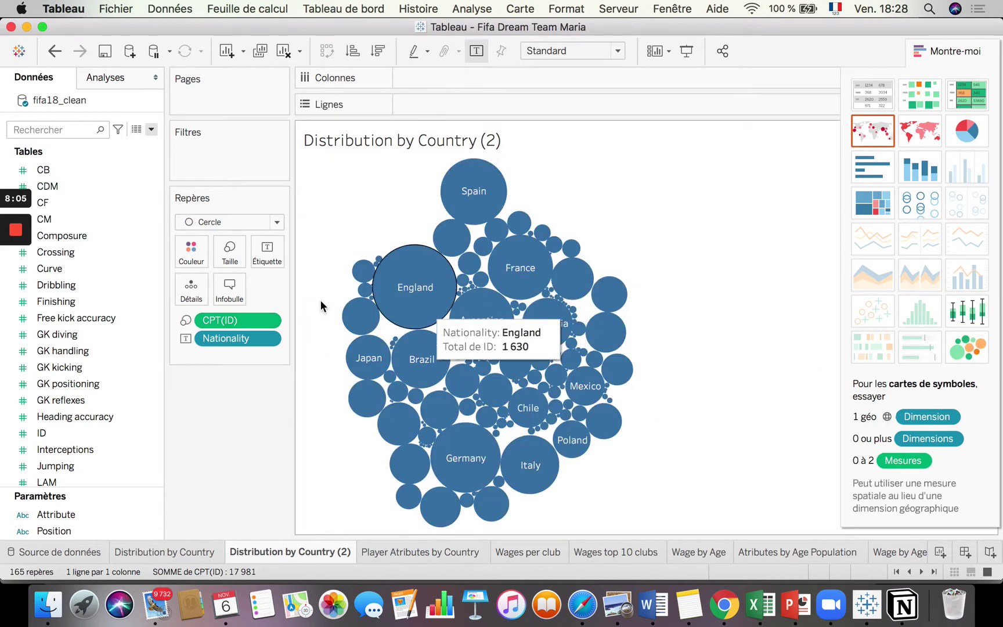
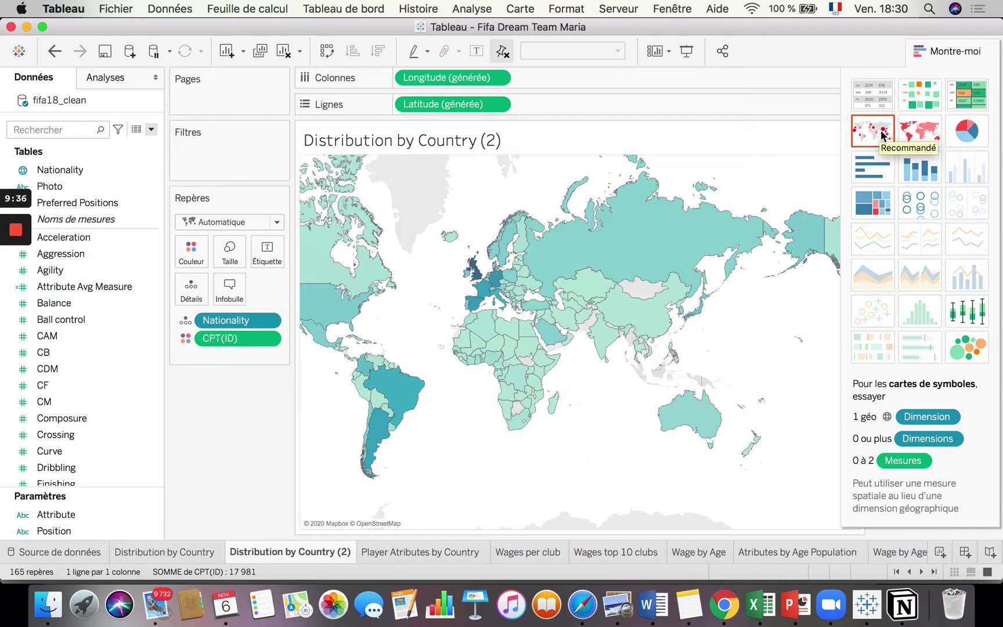
pyautogui.click(882, 135)
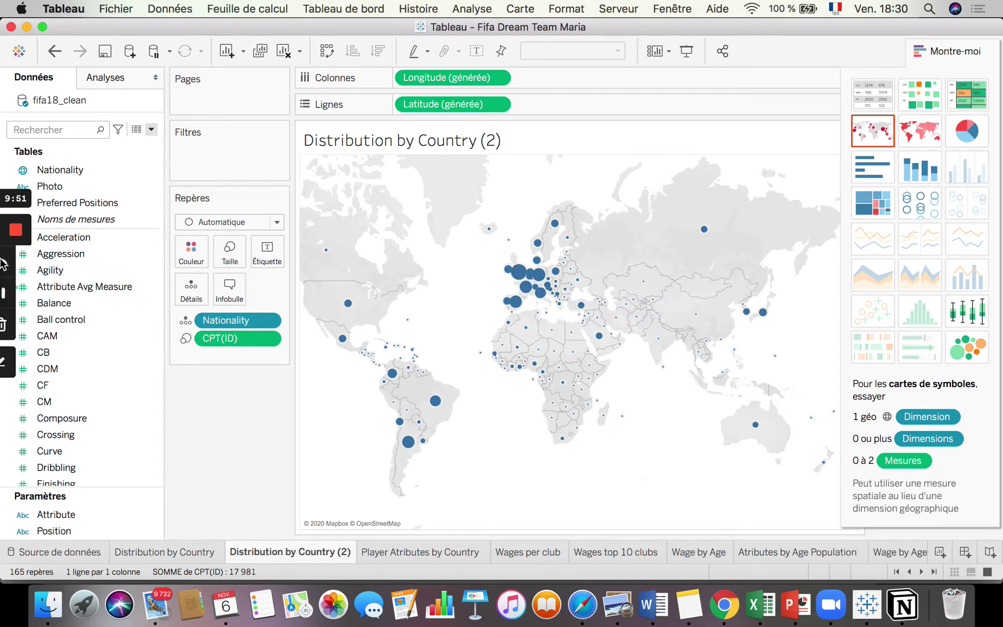
pyautogui.click(15, 293)
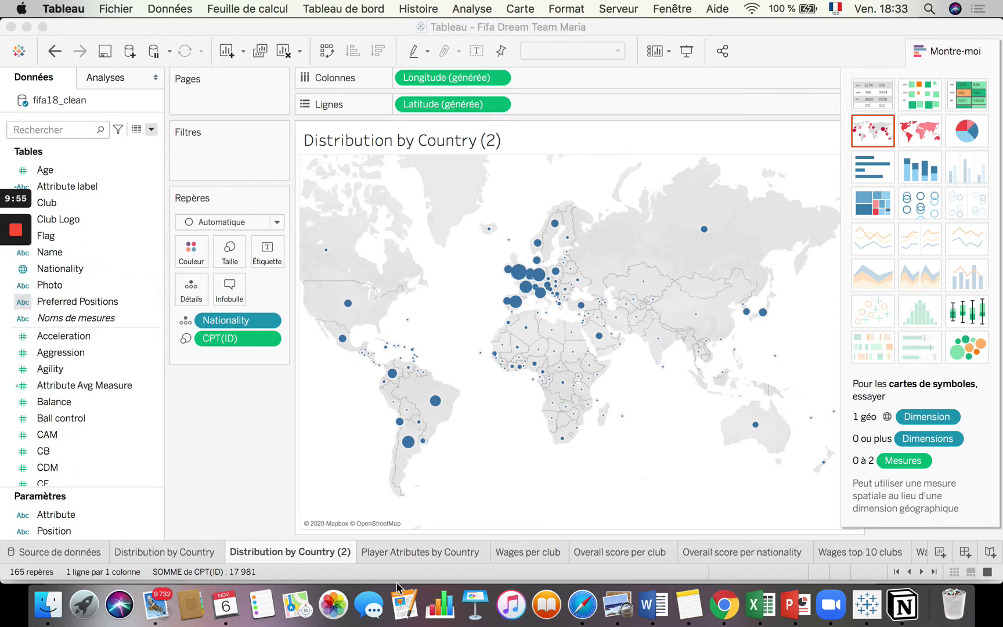
# Open the Player Atributes by Country sheet and hide the chart type suggestions to examine its Attribute parameter and map.
pyautogui.click(434, 551)
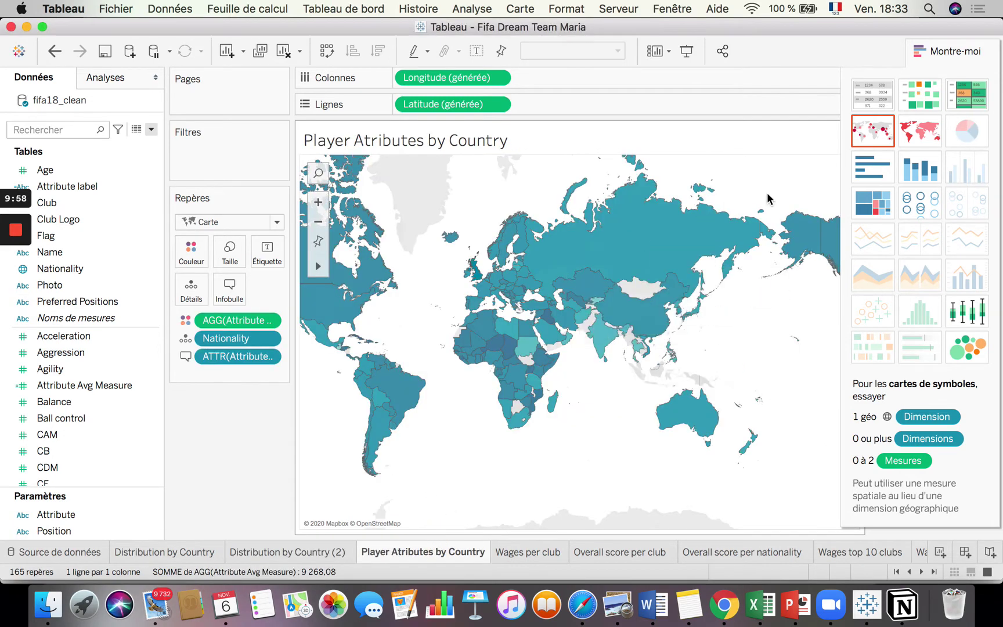
pyautogui.click(957, 50)
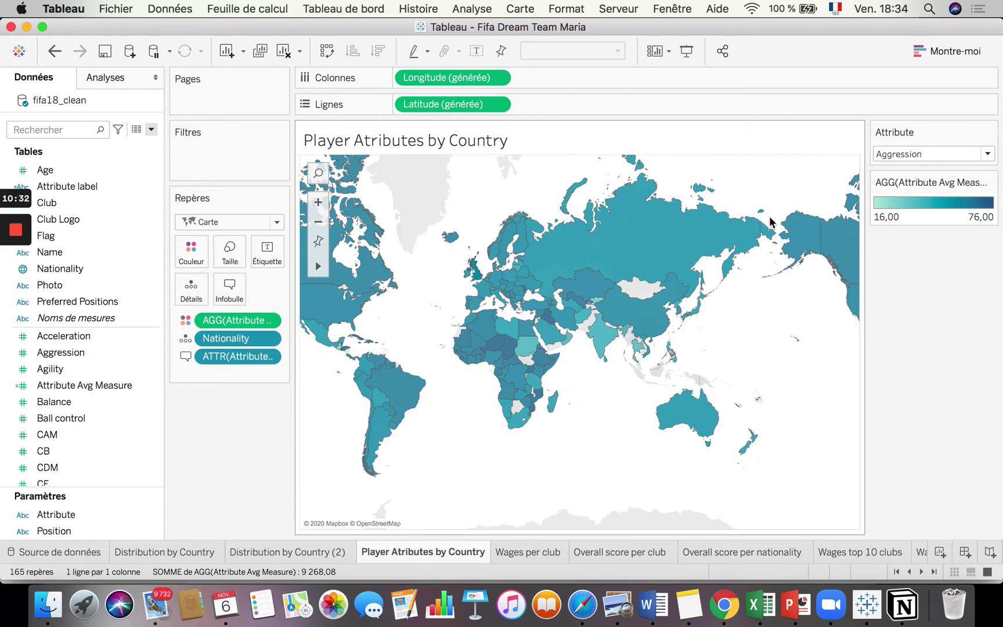
pyautogui.moveTo(505, 249)
pyautogui.moveTo(524, 272)
pyautogui.click(79, 514)
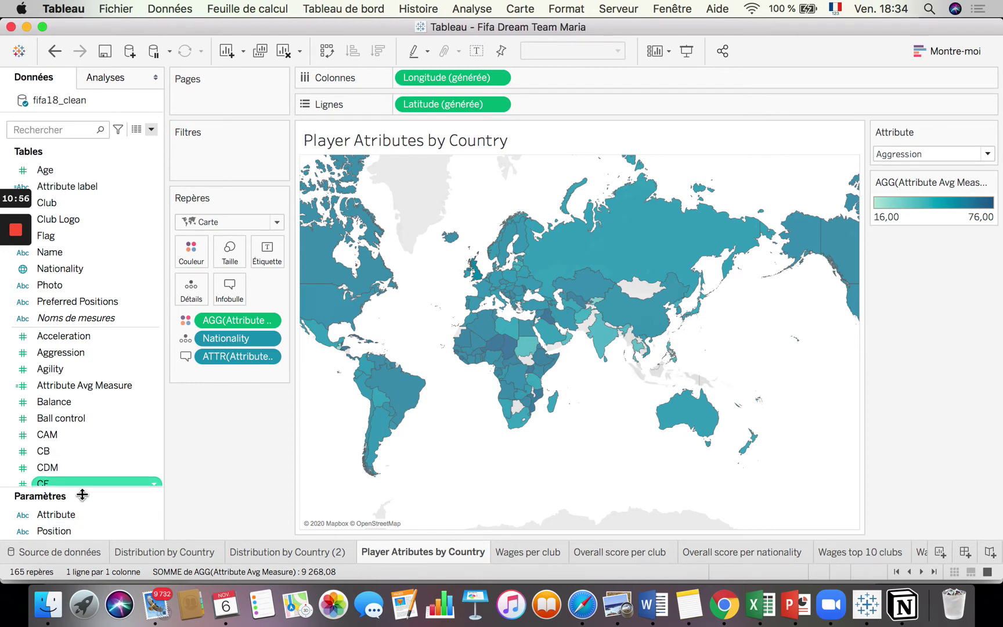
# Start a new parameter and name it Attribute Test.
pyautogui.click(152, 130)
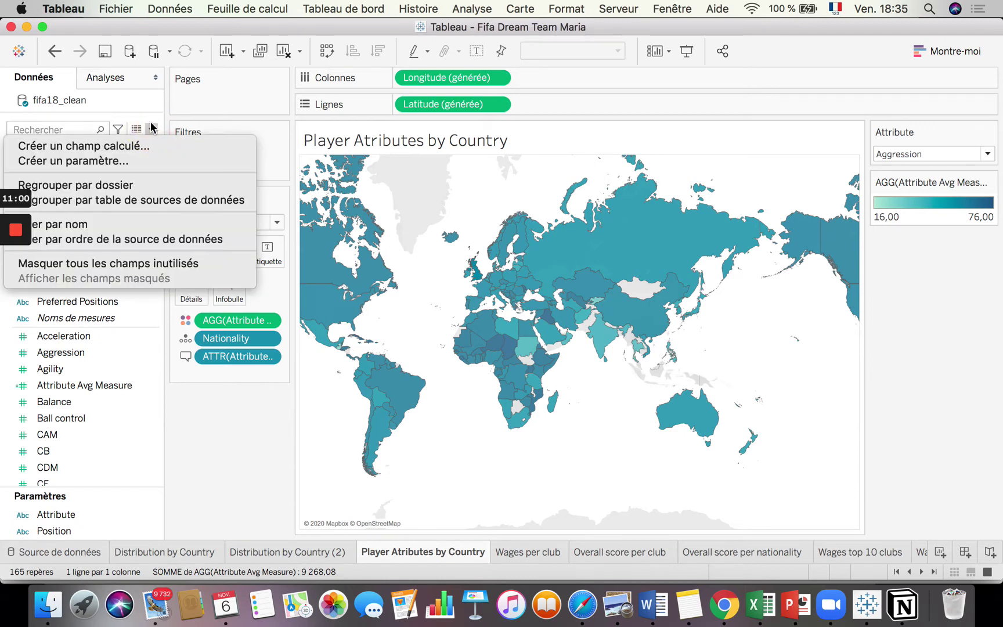
pyautogui.click(144, 112)
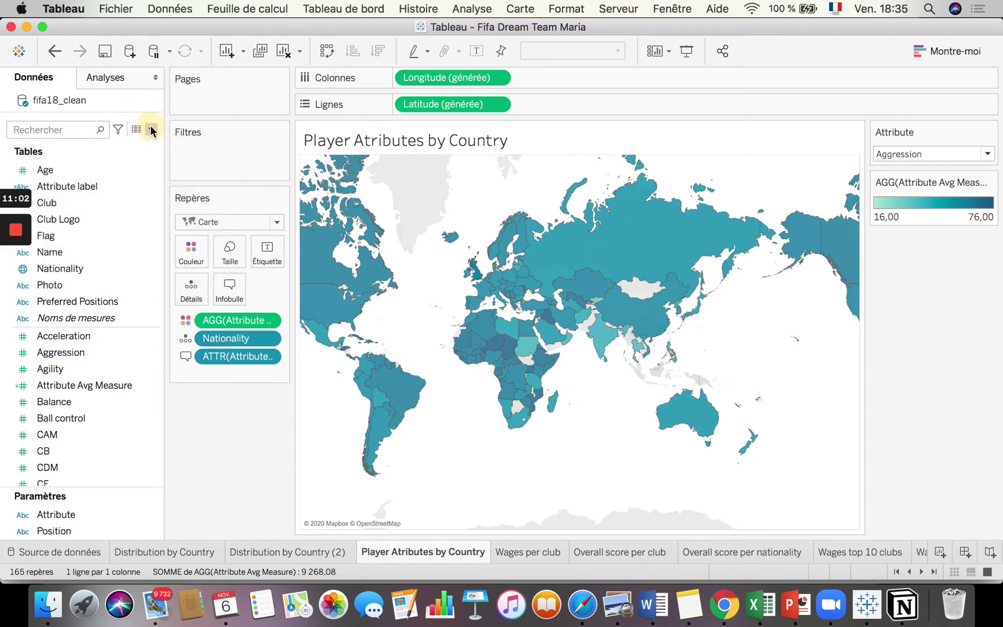
pyautogui.click(152, 130)
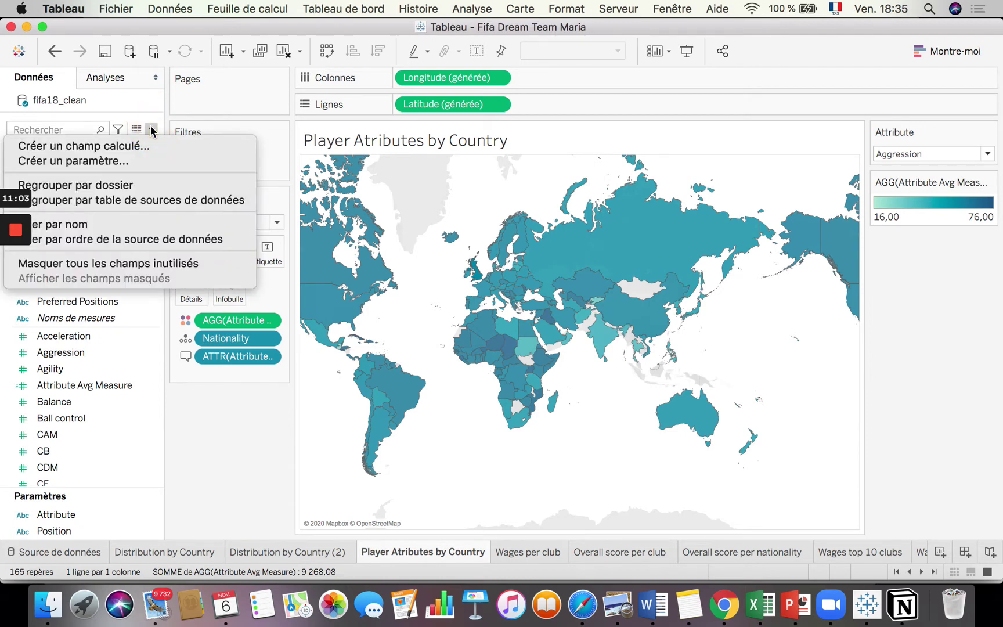
pyautogui.click(138, 161)
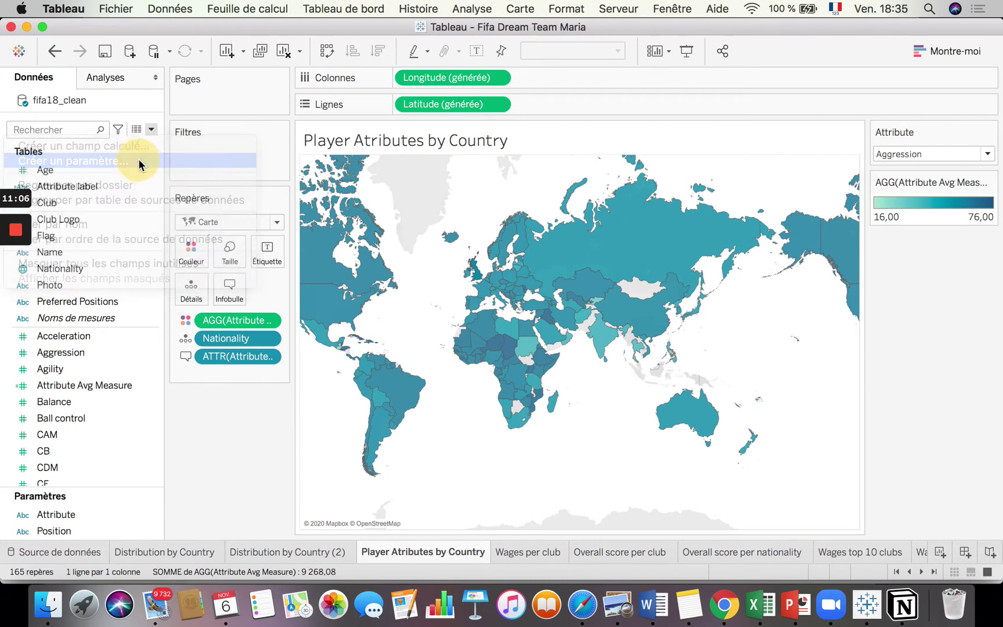
pyautogui.moveTo(409, 212); pyautogui.dragTo(326, 211)
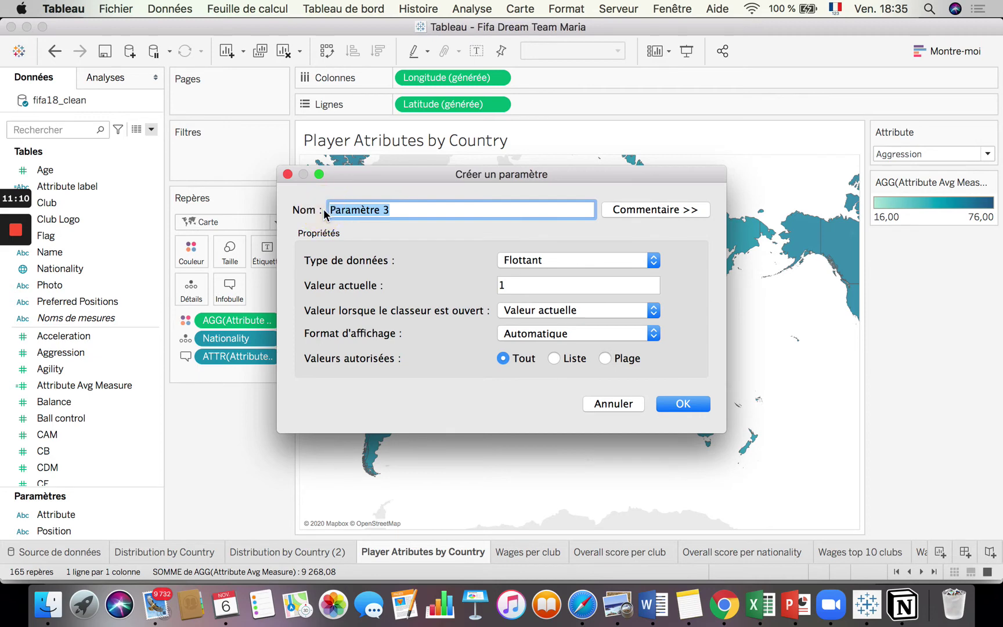
pyautogui.write('Atrribute Test')
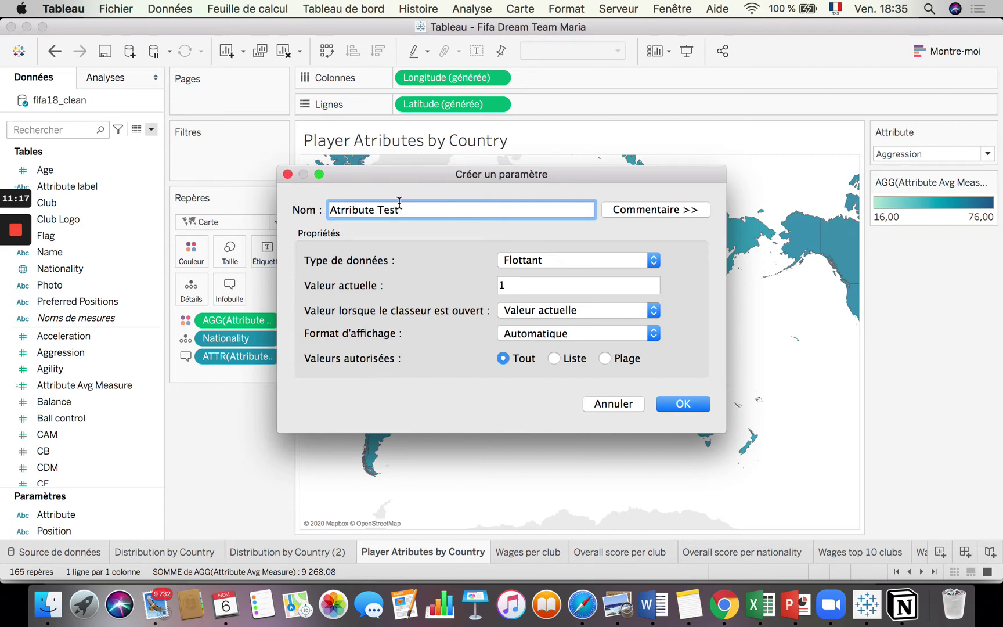
pyautogui.click(344, 211)
pyautogui.press('BackSpace')
pyautogui.write('t')
# Set the new parameter's data type to Chaîne de caractères and restrict its allowed values to Liste.
pyautogui.click(535, 261)
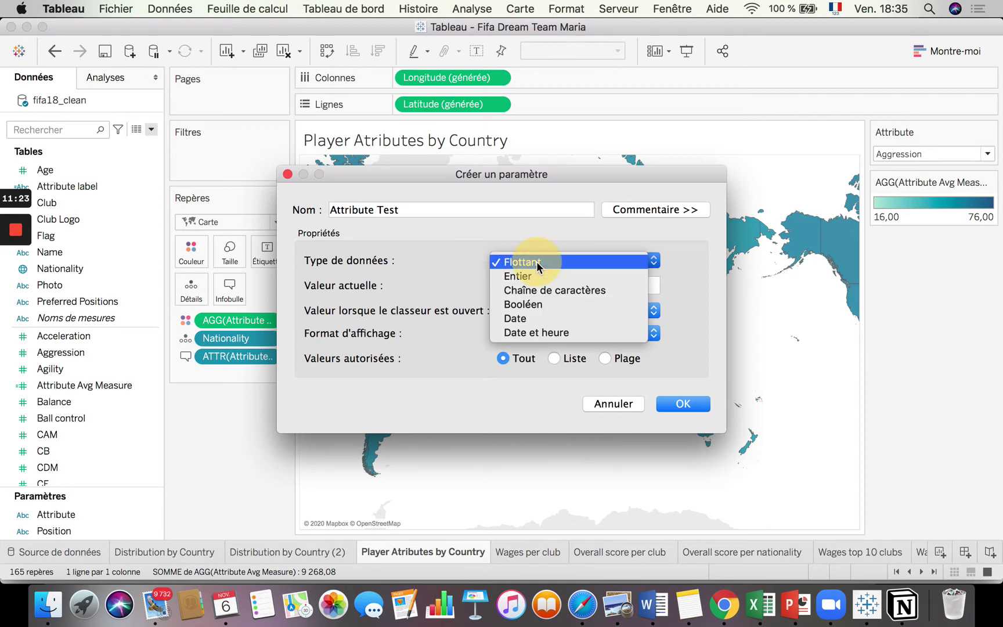
pyautogui.click(598, 293)
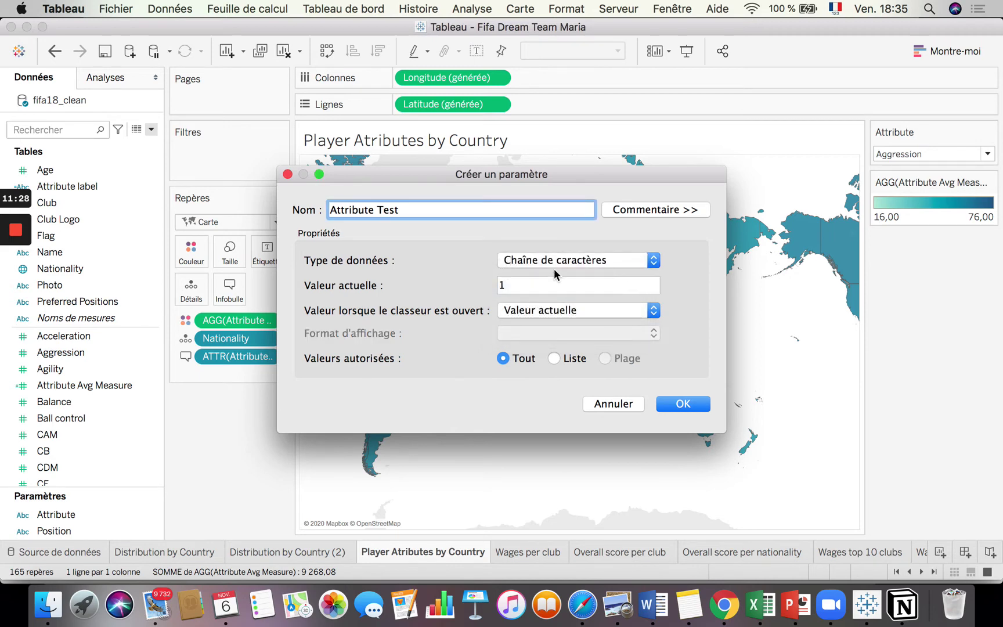
pyautogui.click(554, 359)
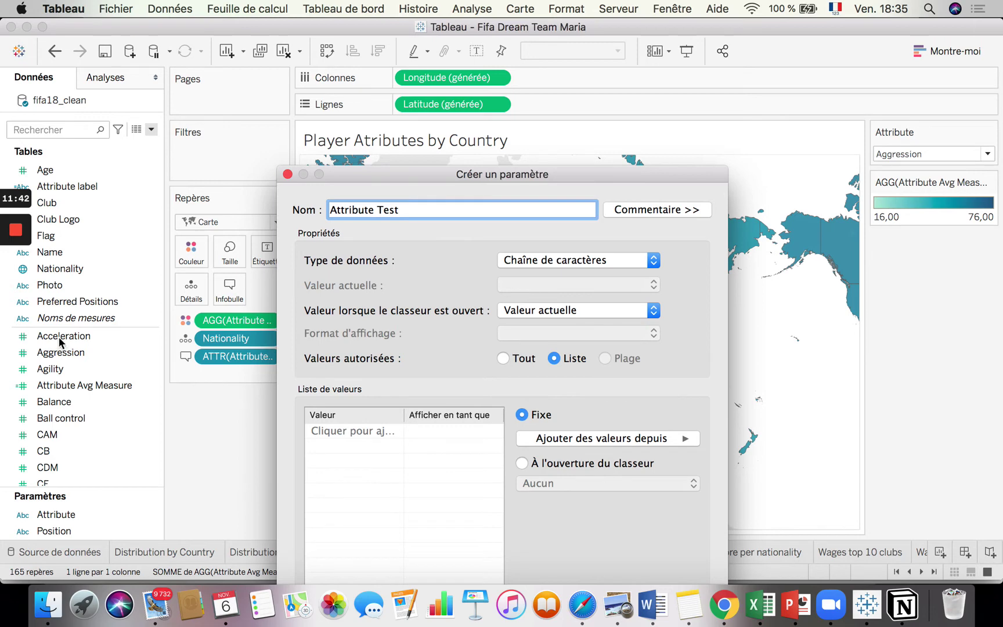
# Enter Acceleration and Agression in the parameter's list of values, check the sources for adding values, and discard the parameter.
pyautogui.click(381, 431)
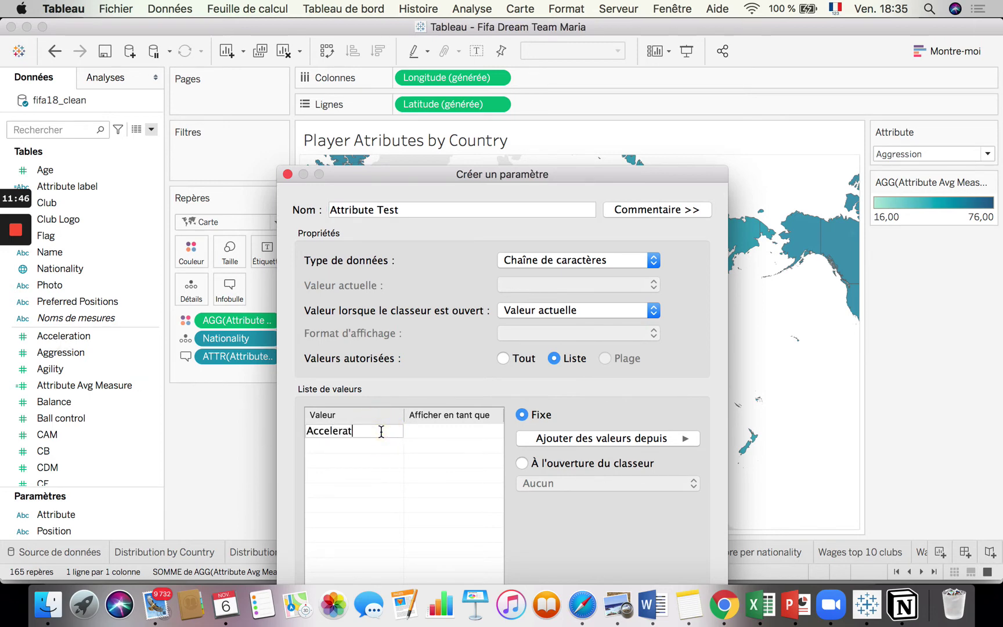
pyautogui.click(350, 446)
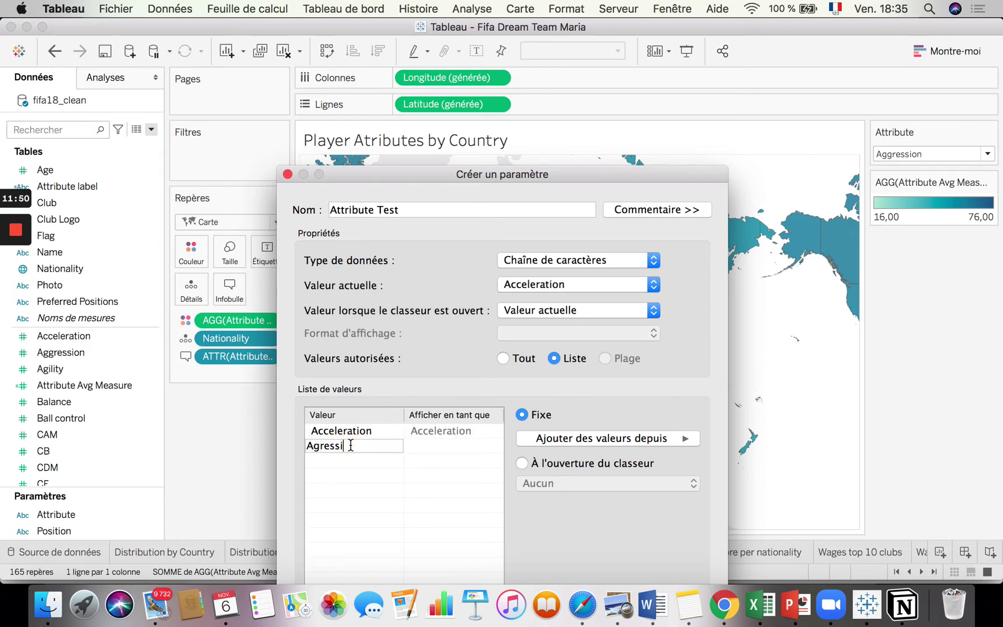
pyautogui.write('Agression')
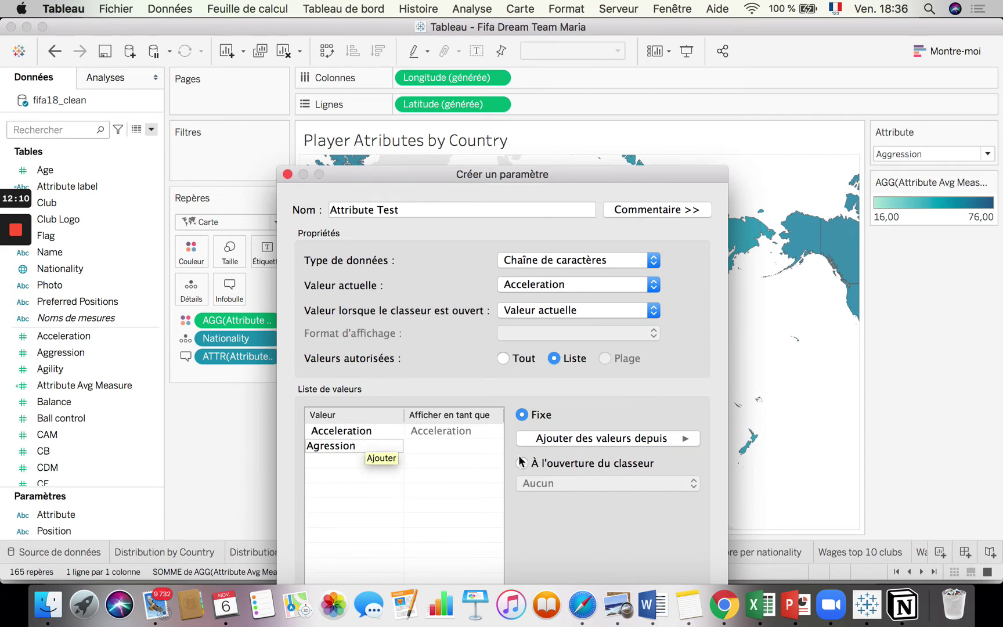
pyautogui.click(626, 442)
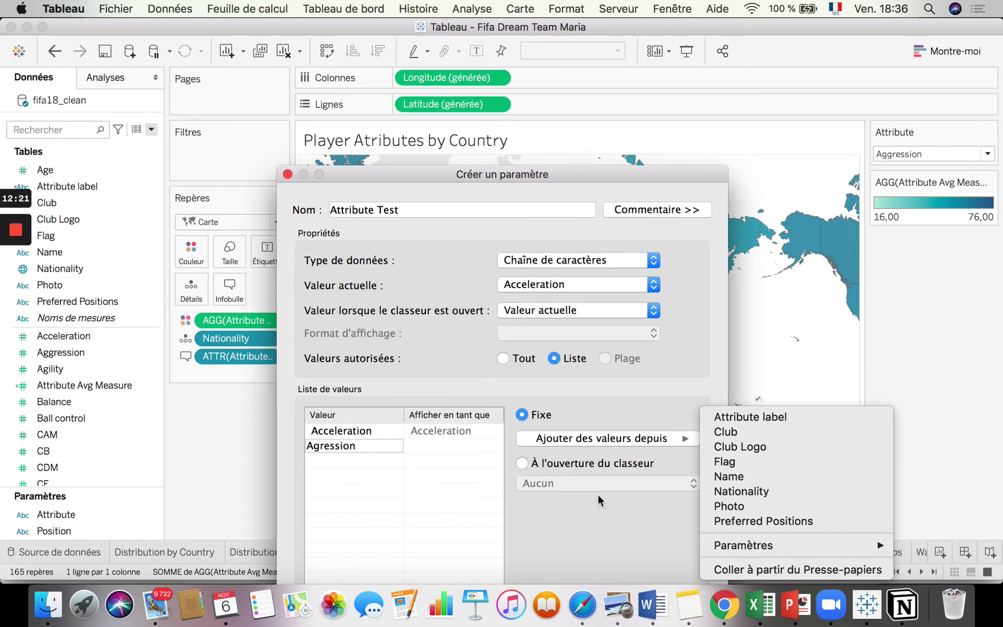
pyautogui.click(385, 458)
pyautogui.press('Return')
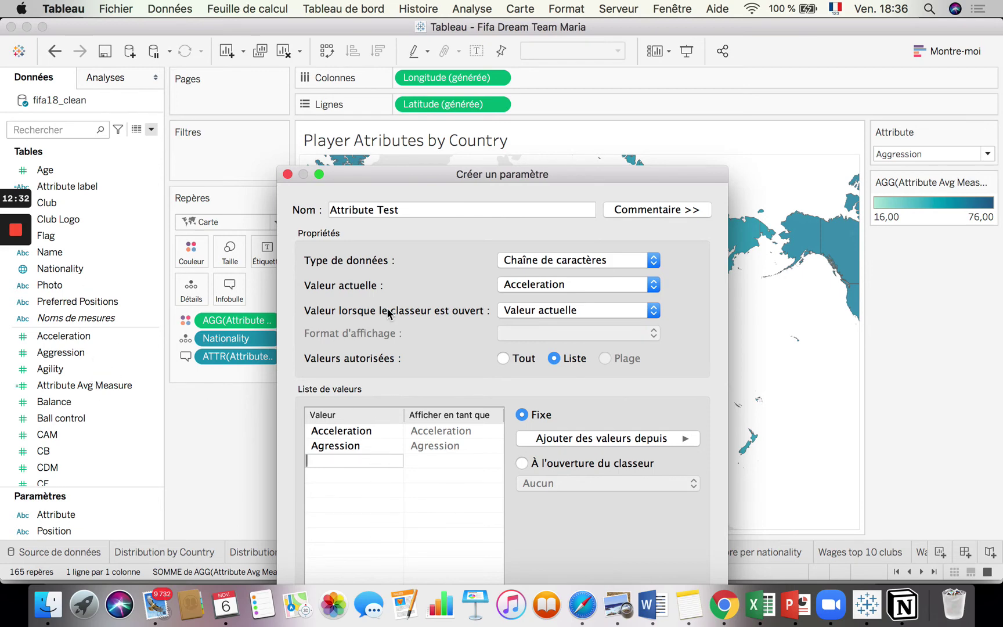
pyautogui.click(288, 176)
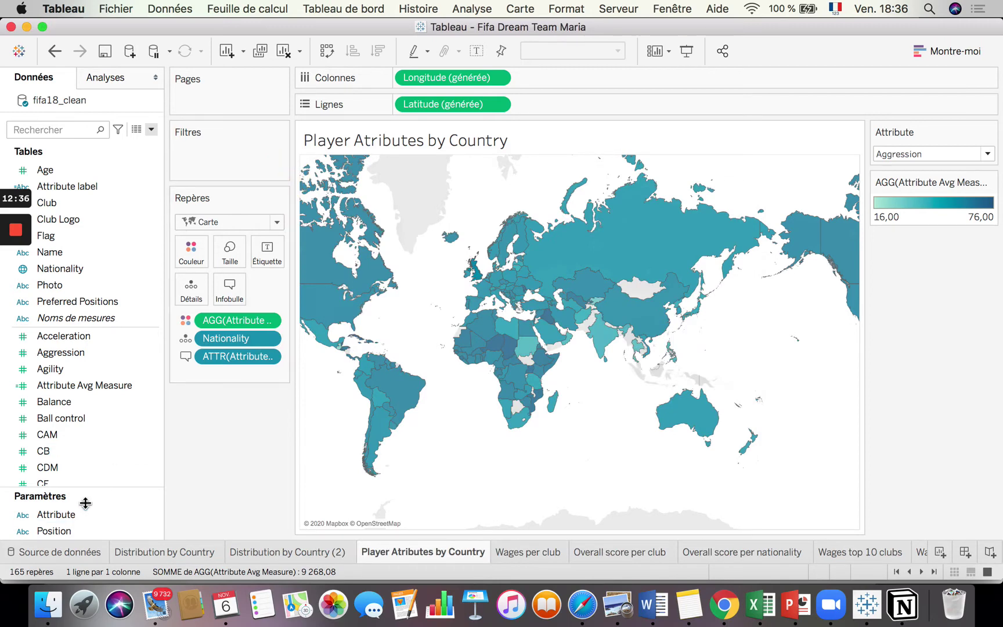
# Open the existing Attribute parameter's definition, review its data type and list of values, and close it.
pyautogui.scroll(-10, 117, 384)
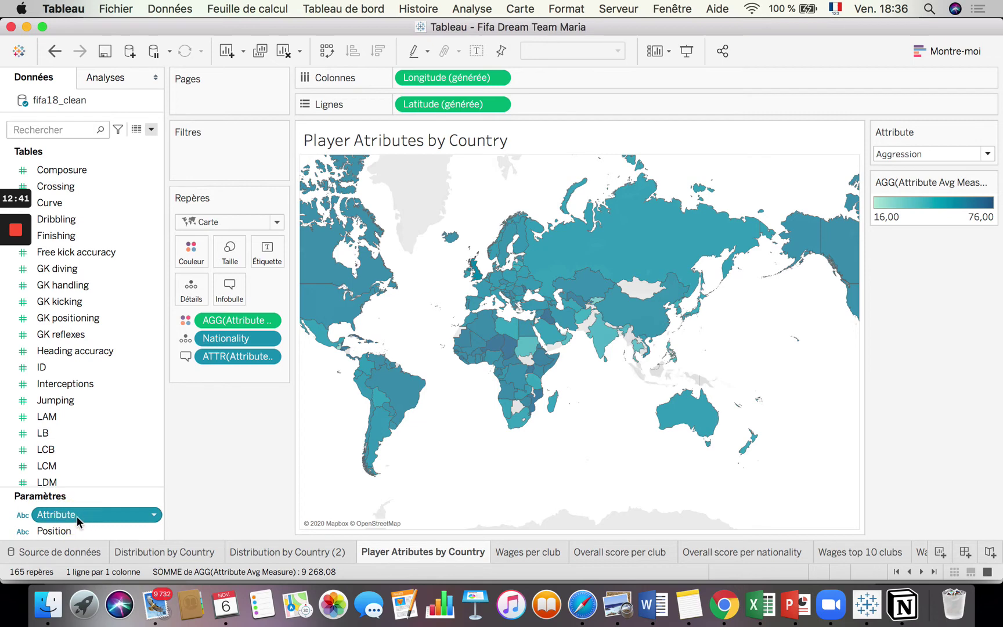
pyautogui.click(153, 514)
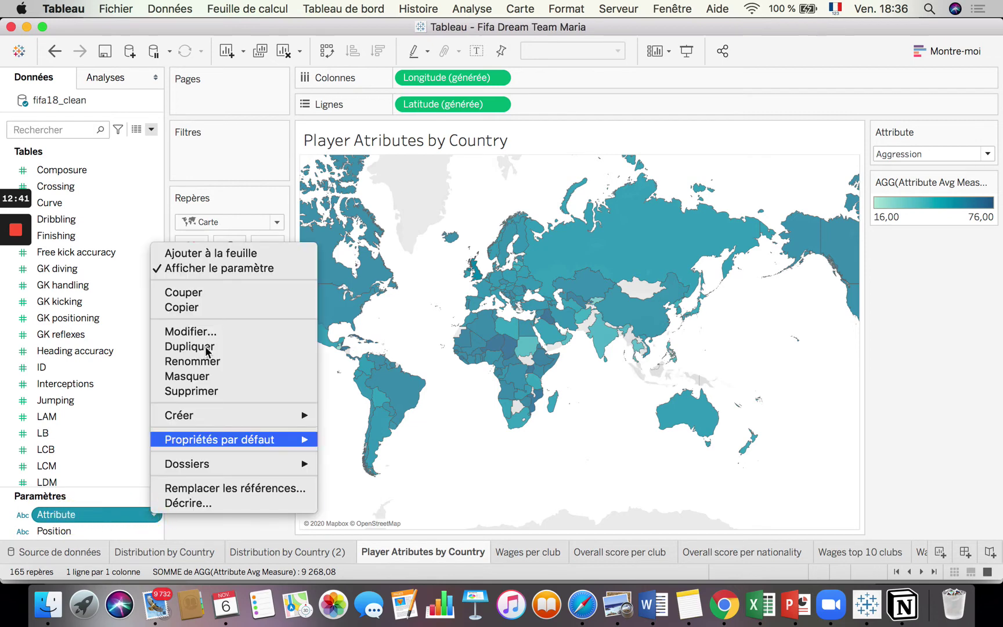
pyautogui.click(238, 331)
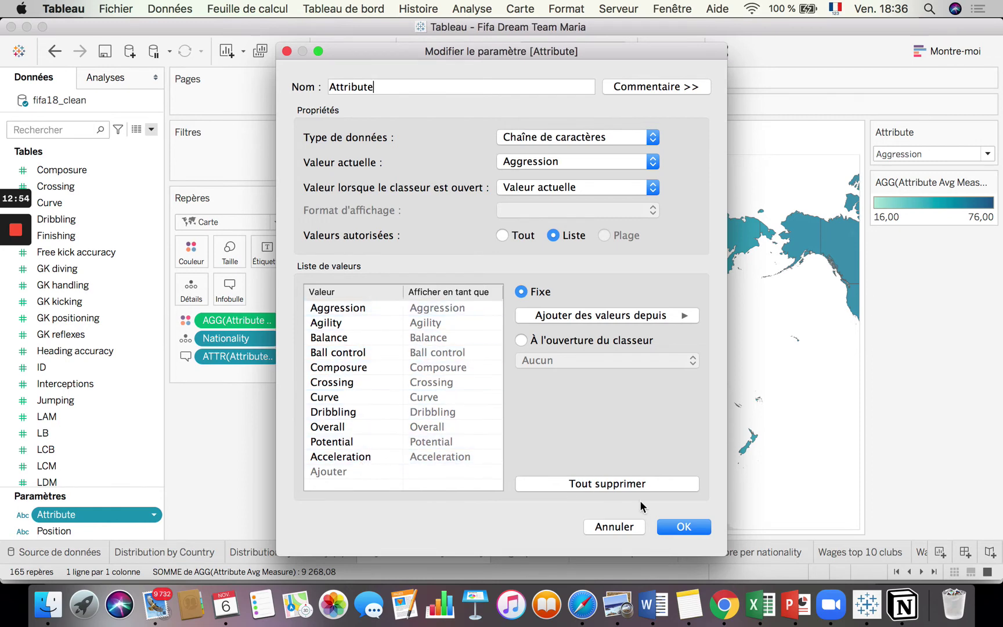
pyautogui.click(683, 526)
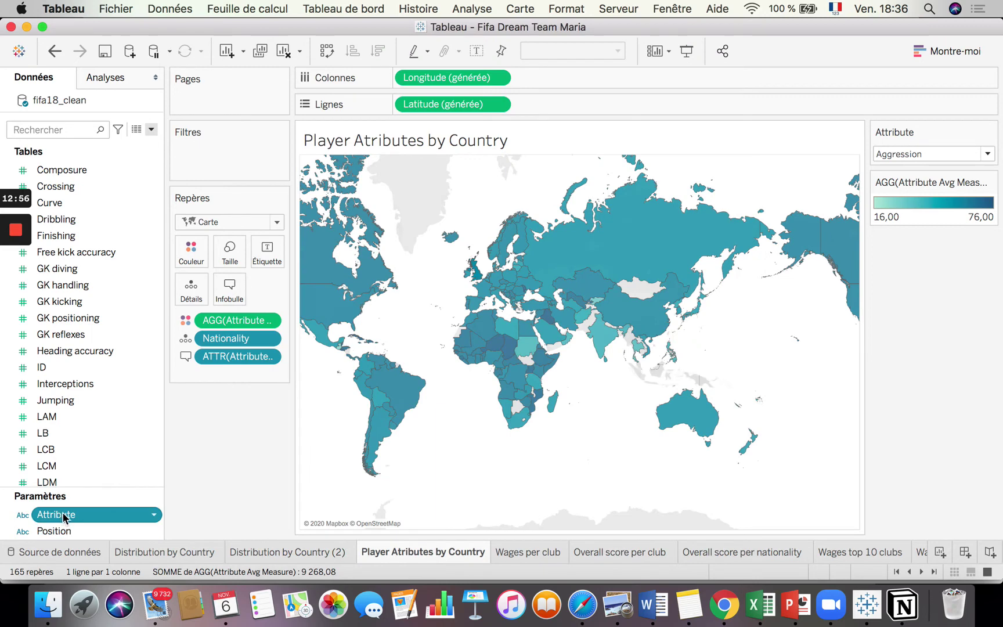
# Start a new calculated field named Attribute Average Measure without entering a formula.
pyautogui.click(152, 131)
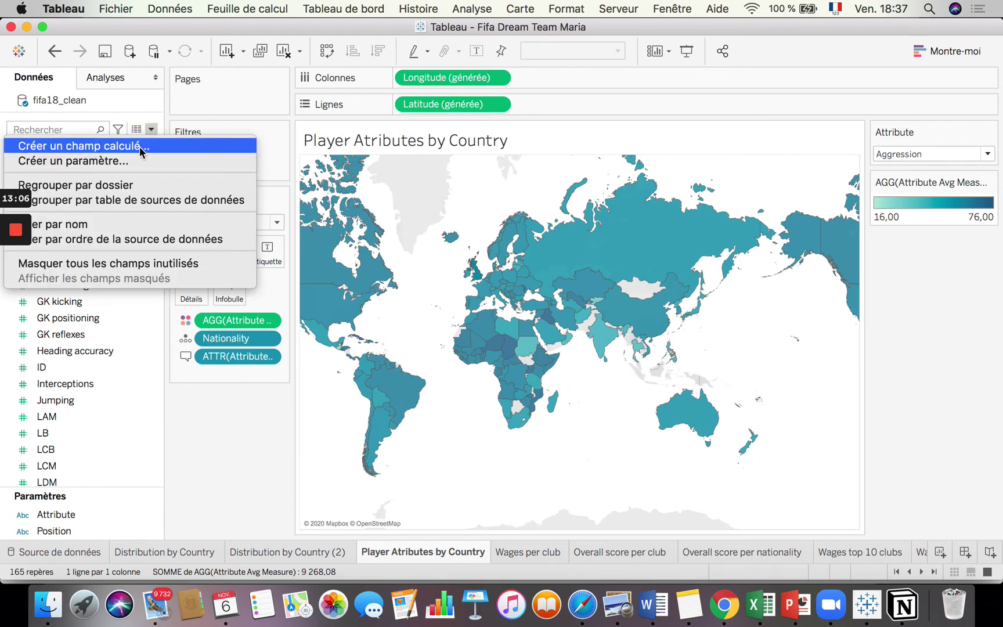
pyautogui.click(139, 147)
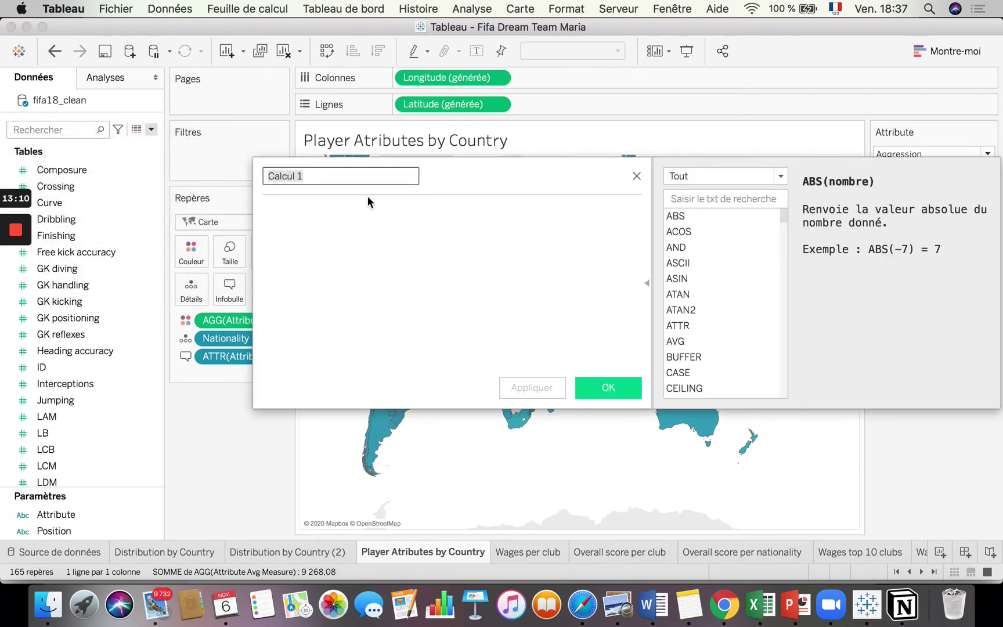
pyautogui.write('Att')
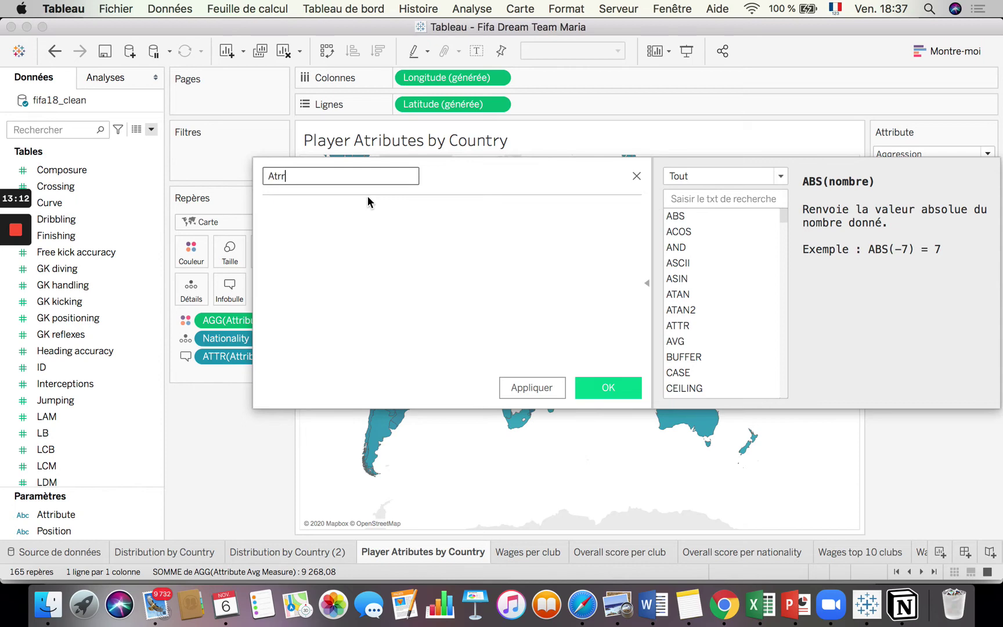
pyautogui.write('ribute Average Measure')
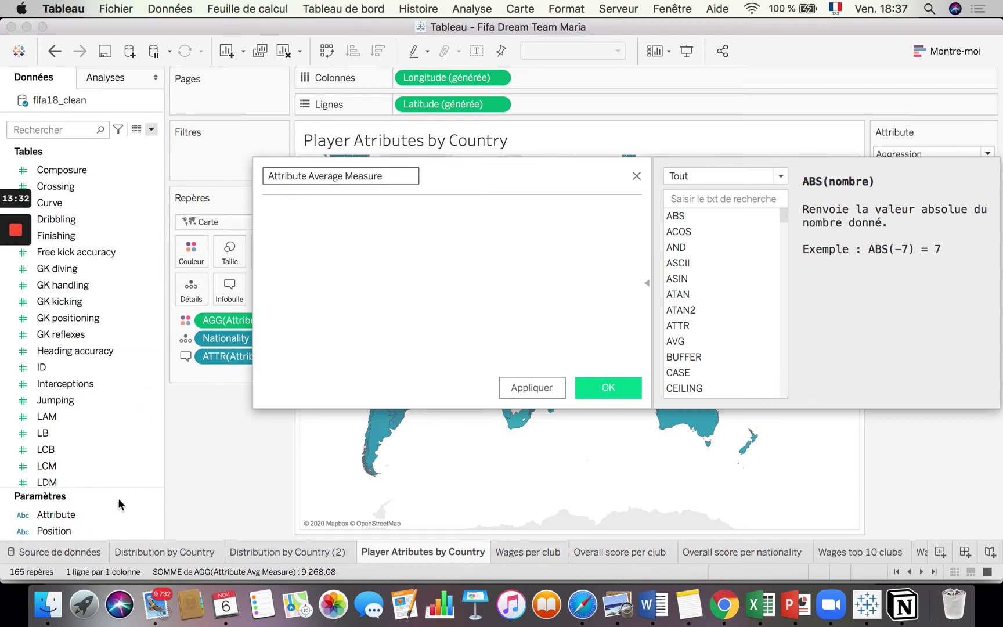
pyautogui.click(100, 515)
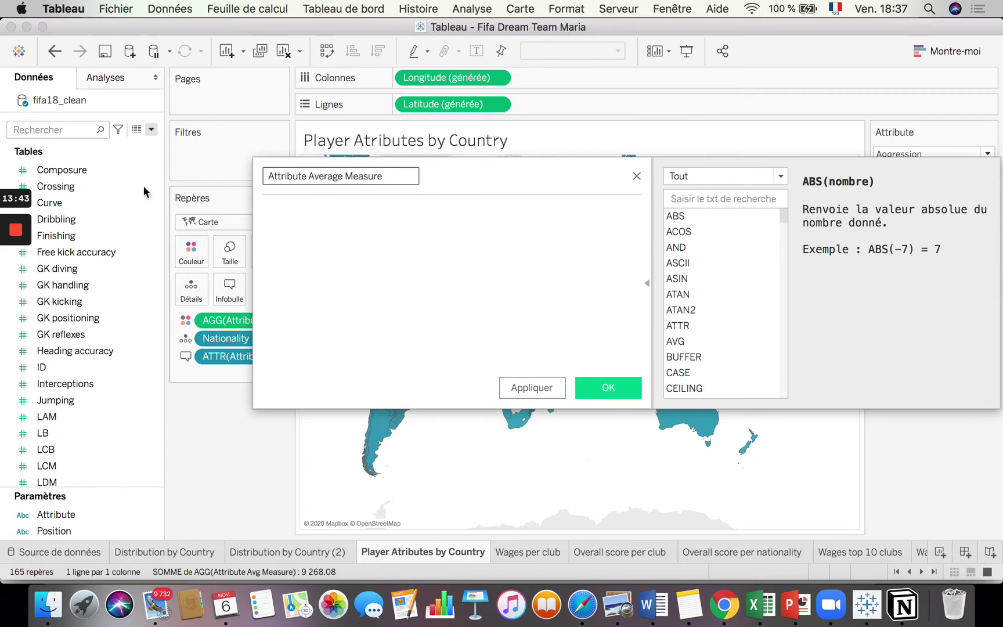
pyautogui.click(98, 170)
pyautogui.click(70, 202)
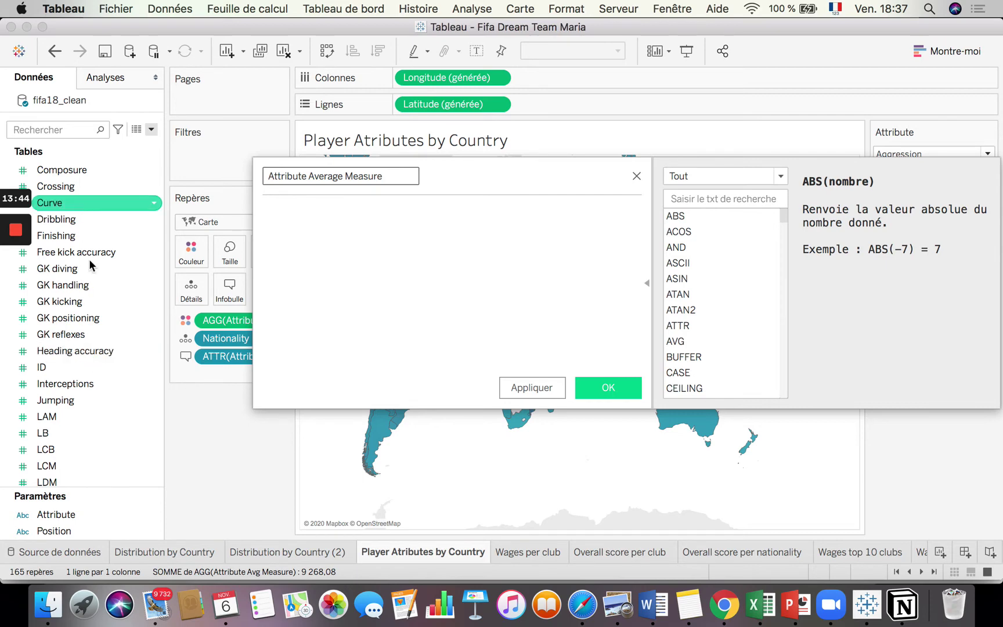
pyautogui.click(87, 400)
pyautogui.click(126, 352)
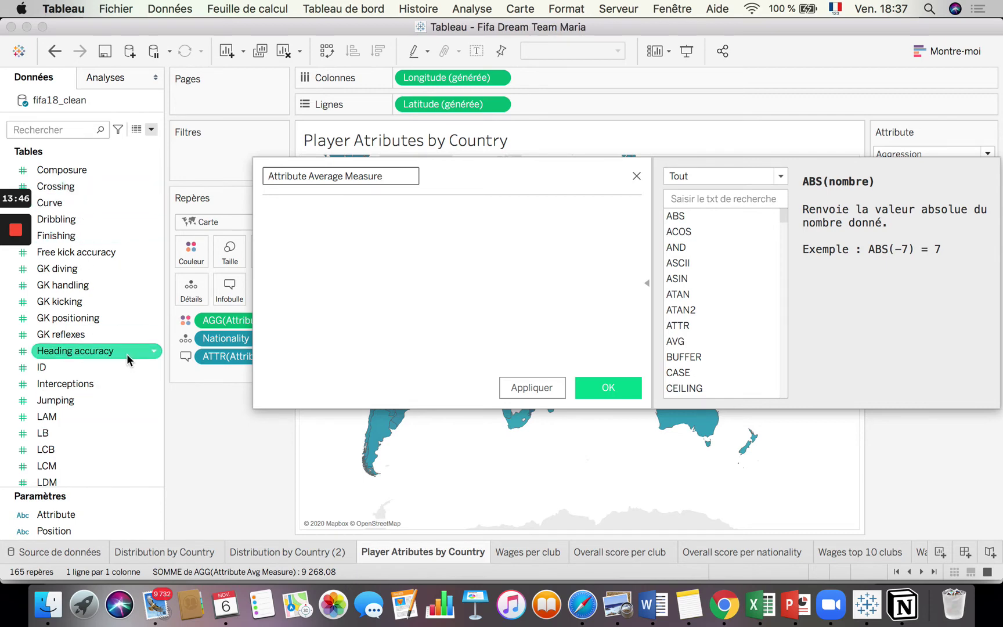
pyautogui.moveTo(126, 353); pyautogui.dragTo(325, 307)
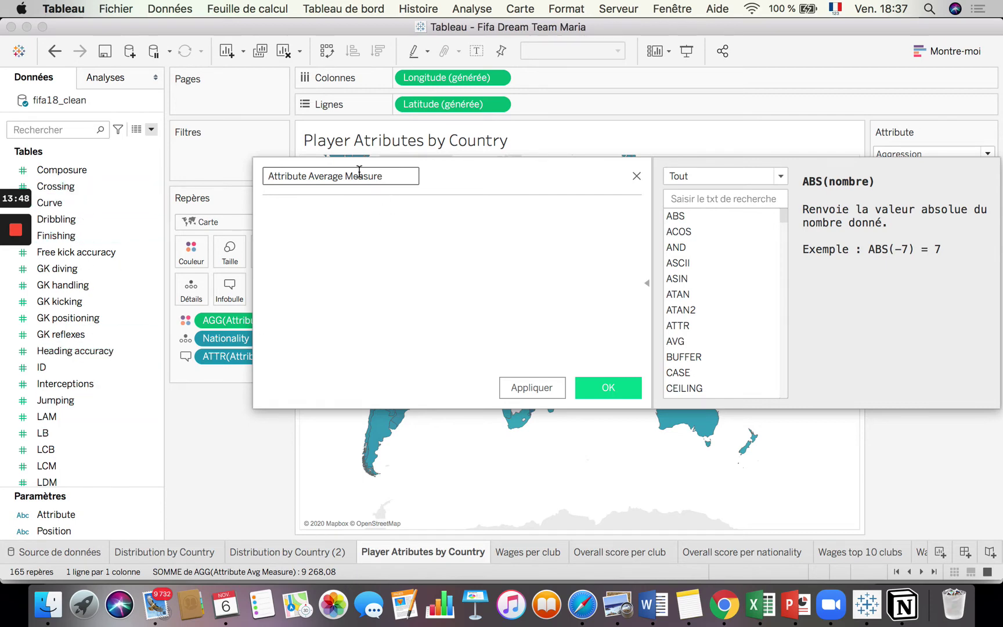
# Open the existing Attribute Avg Measure calculated field, review its CASE formula on the Attribute parameter through to END, and close it.
pyautogui.click(515, 300)
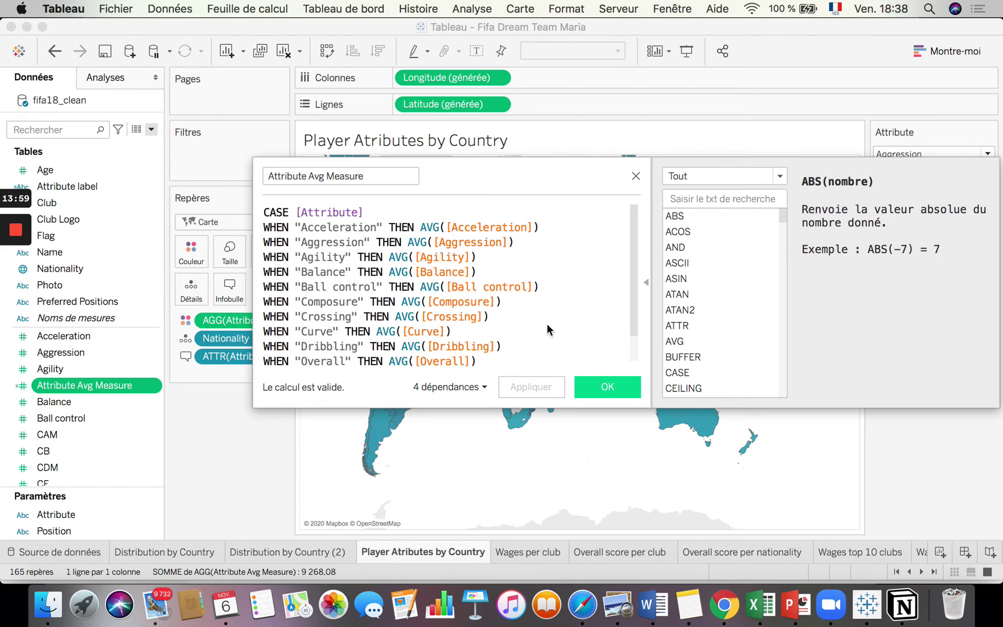
pyautogui.click(289, 214)
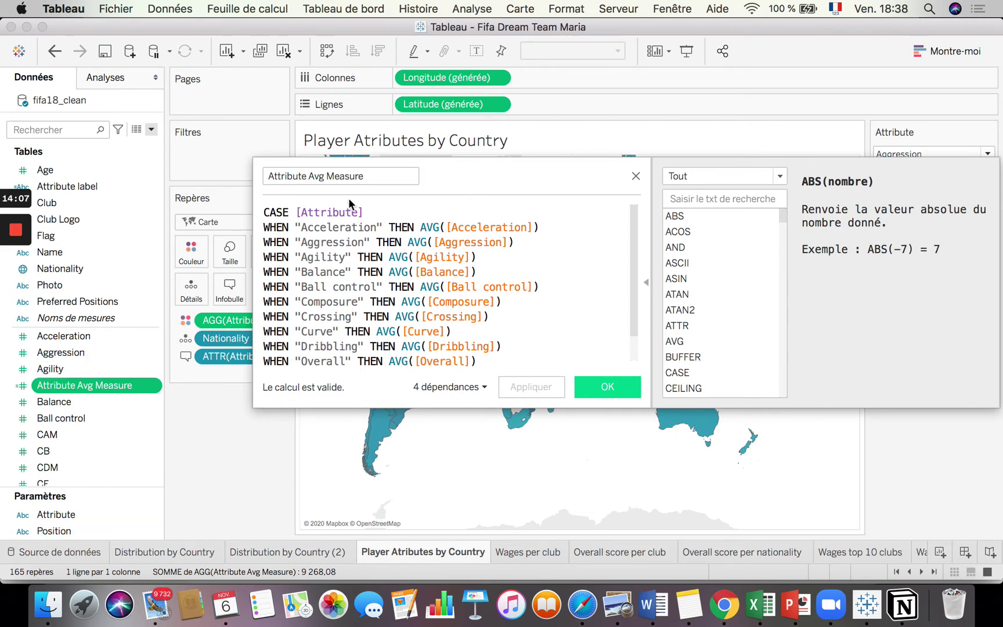
pyautogui.moveTo(264, 212); pyautogui.dragTo(366, 211)
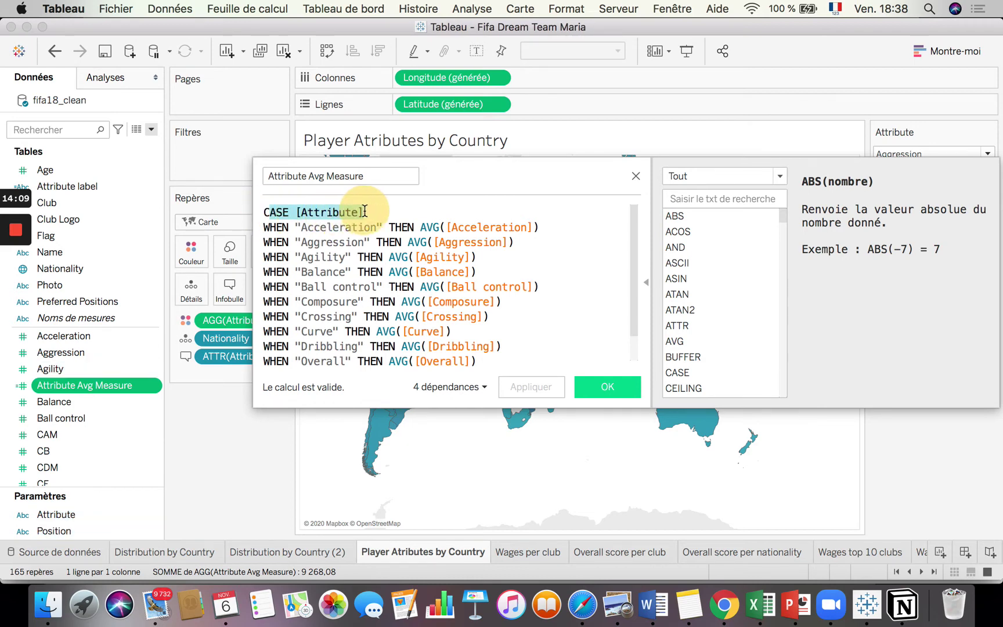
pyautogui.click(402, 226)
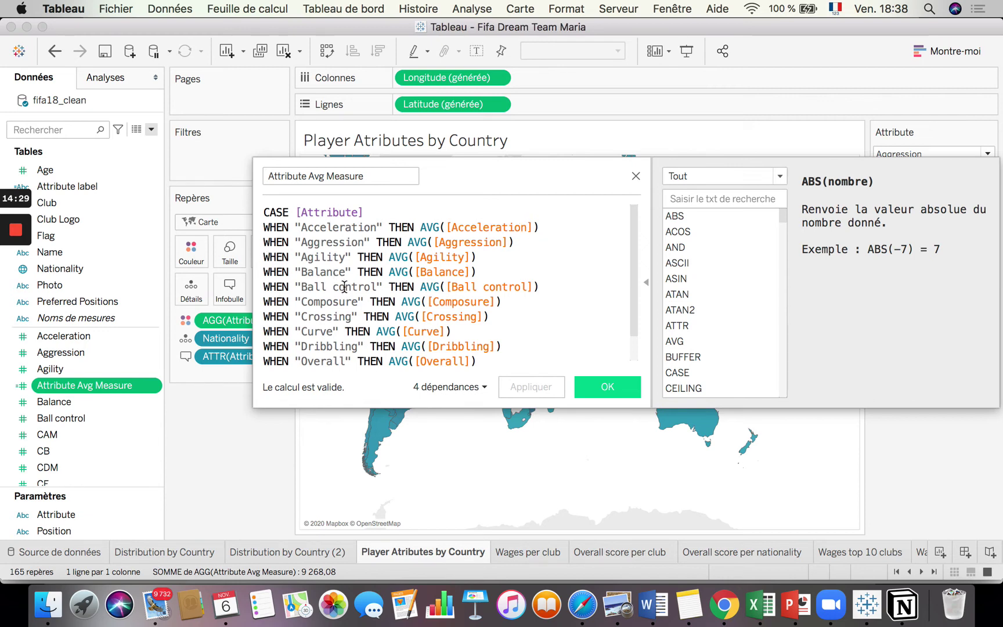
pyautogui.scroll(-1, 344, 287)
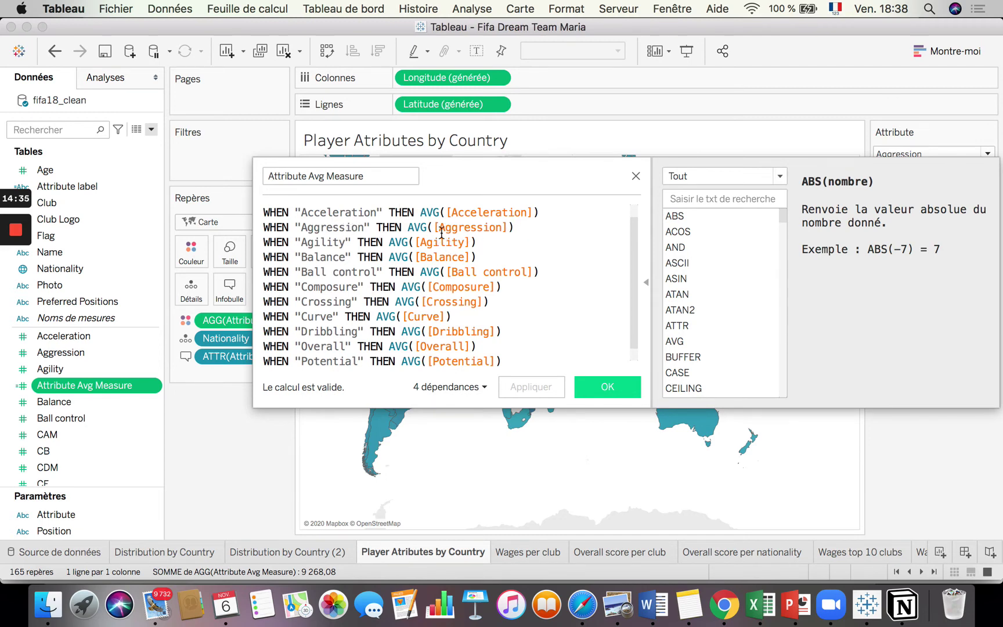
pyautogui.scroll(-1, 447, 254)
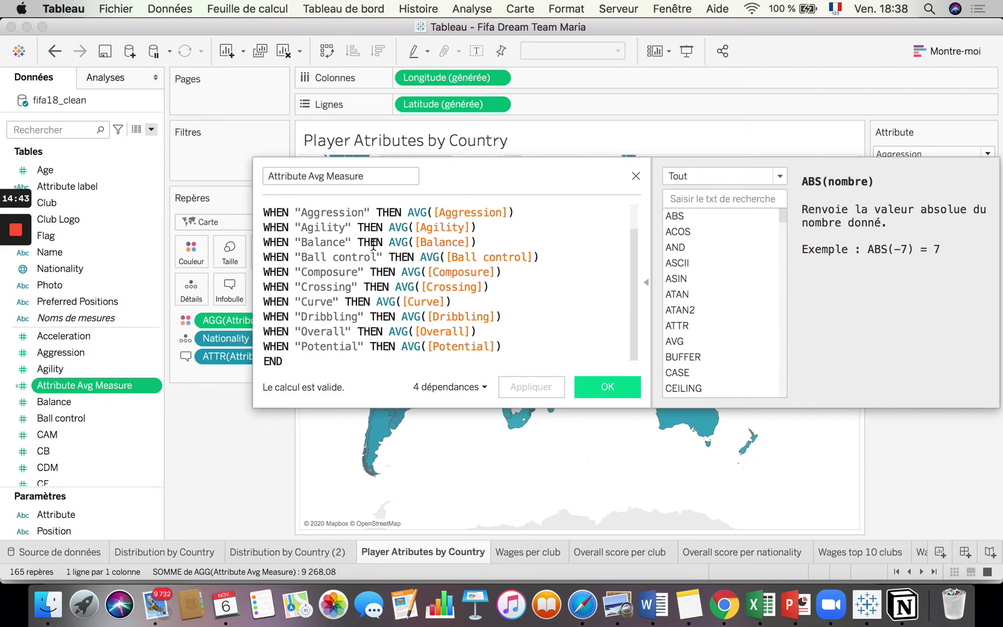
pyautogui.scroll(2, 373, 245)
pyautogui.scroll(-1, 352, 264)
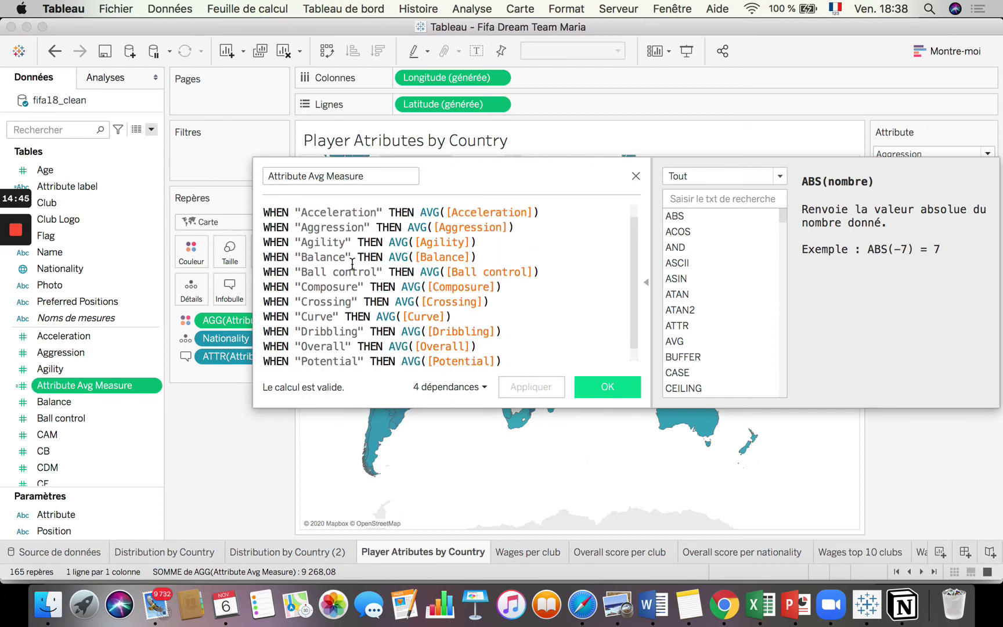
pyautogui.scroll(-1, 352, 264)
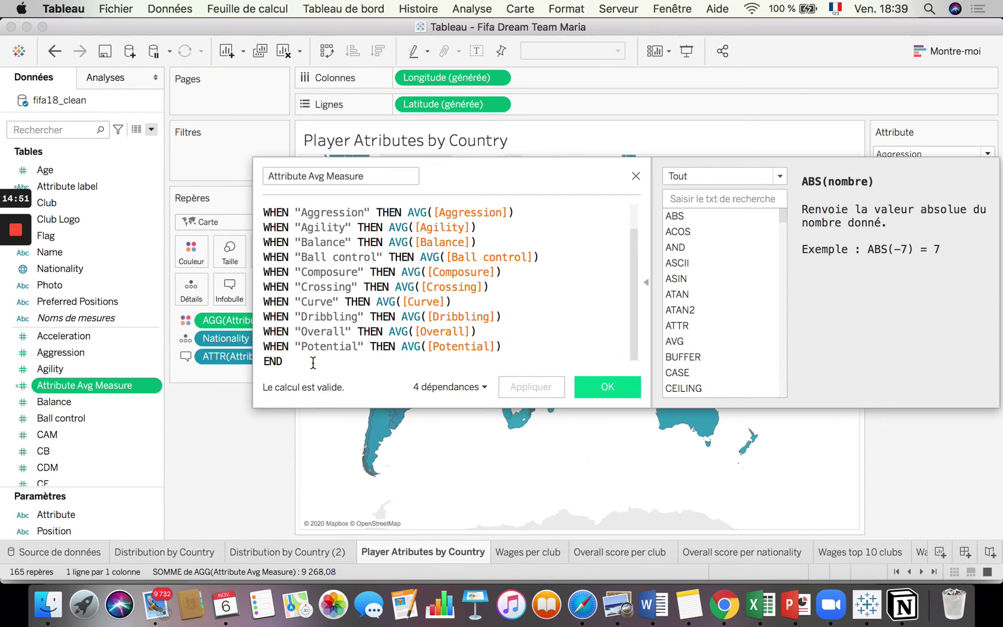
pyautogui.click(600, 391)
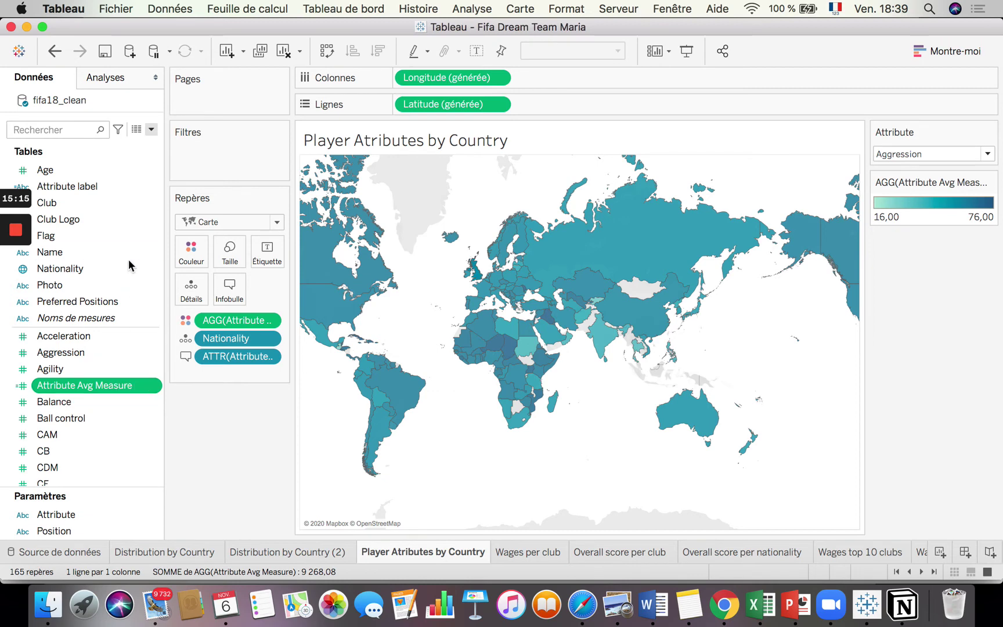
# Start a new calculated field named Attribute Label and discard it without entering a formula.
pyautogui.click(152, 130)
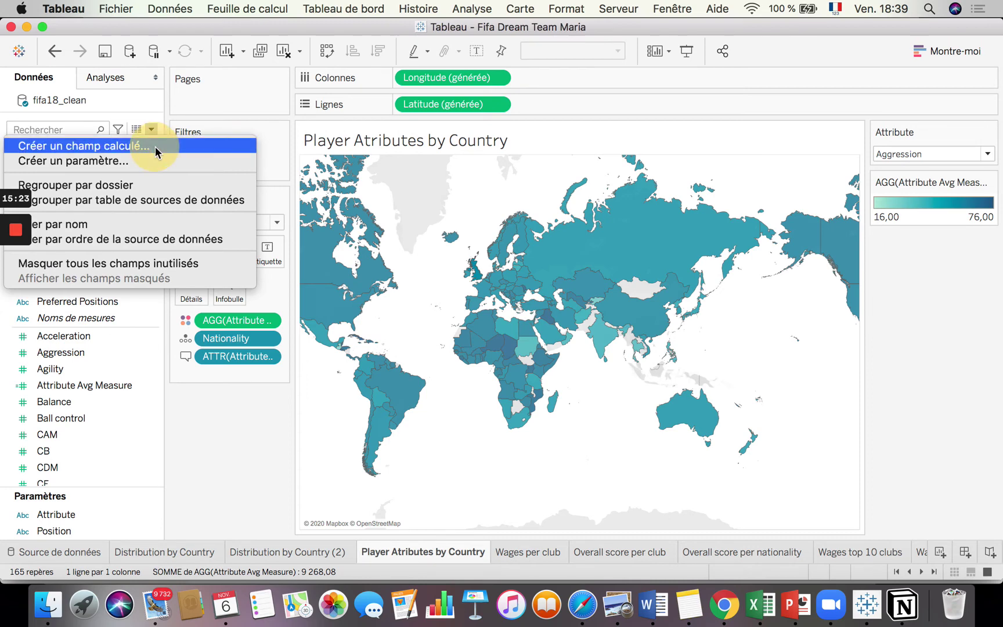
pyautogui.click(155, 147)
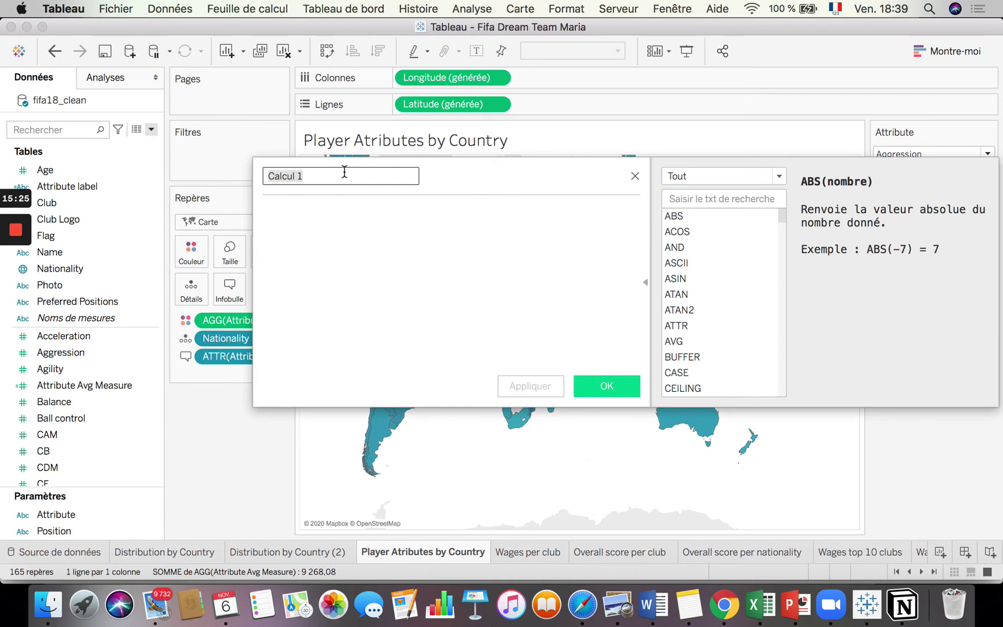
pyautogui.write('Attr')
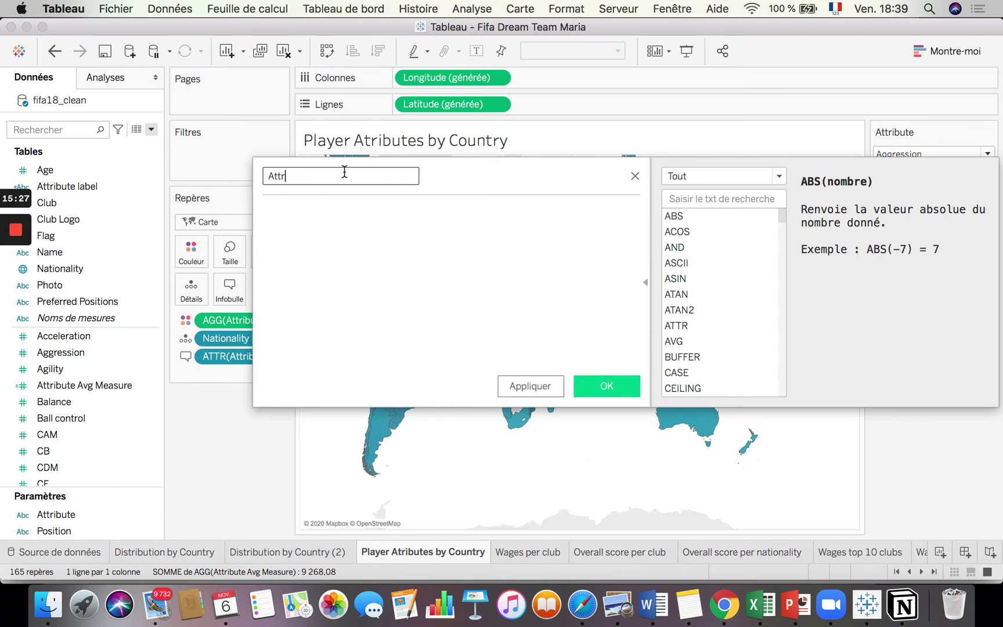
pyautogui.write('ibbute Label')
pyautogui.click(292, 176)
pyautogui.press('BackSpace')
pyautogui.click(542, 271)
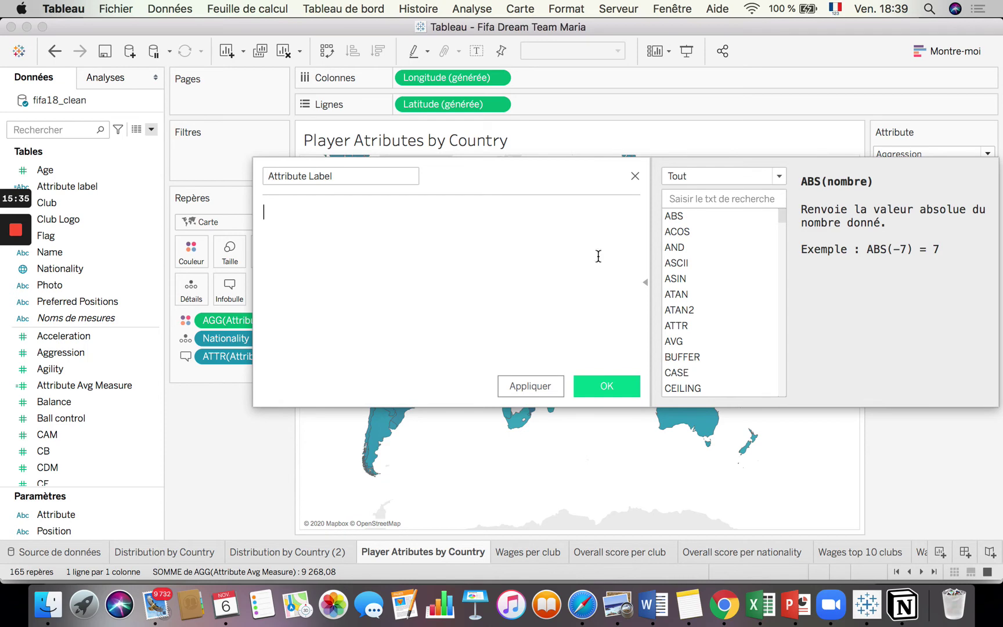
pyautogui.click(635, 176)
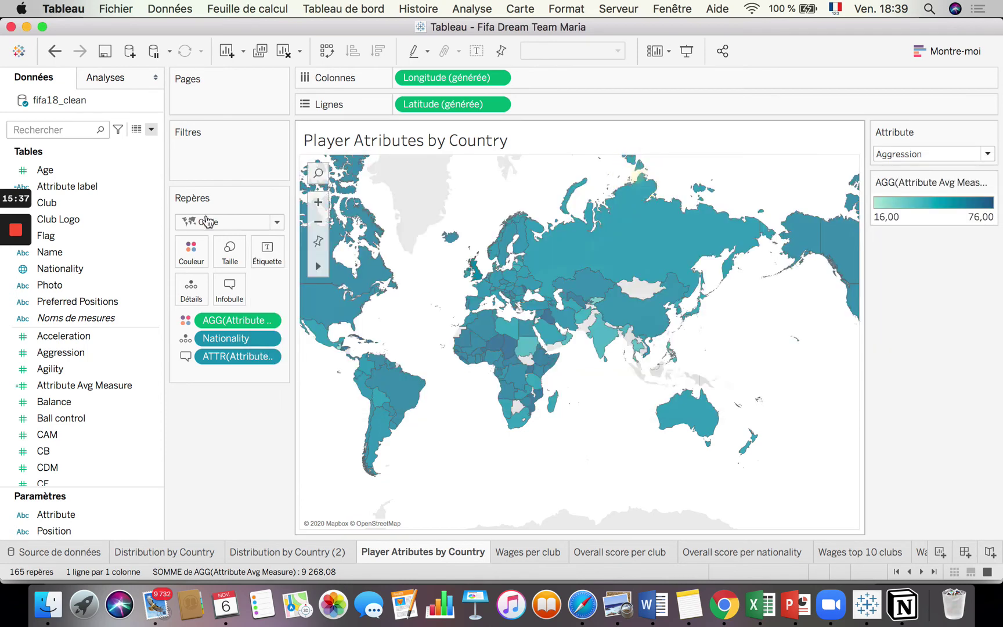
# Open the existing Attribute label calculated field, review its CASE formula that assigns a text label to each attribute, and close it.
pyautogui.rightClick(158, 185)
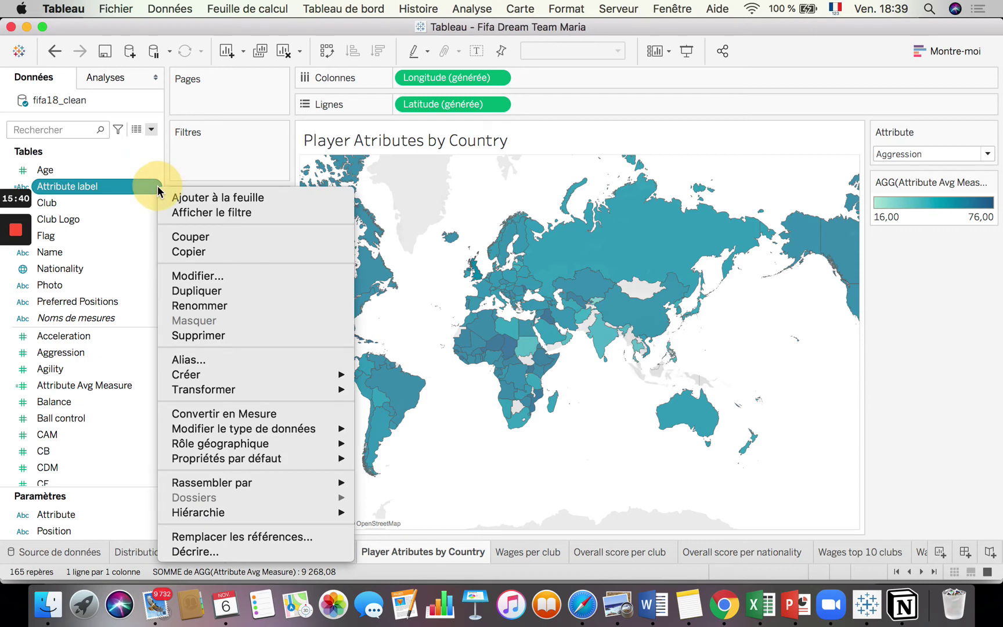
pyautogui.click(202, 276)
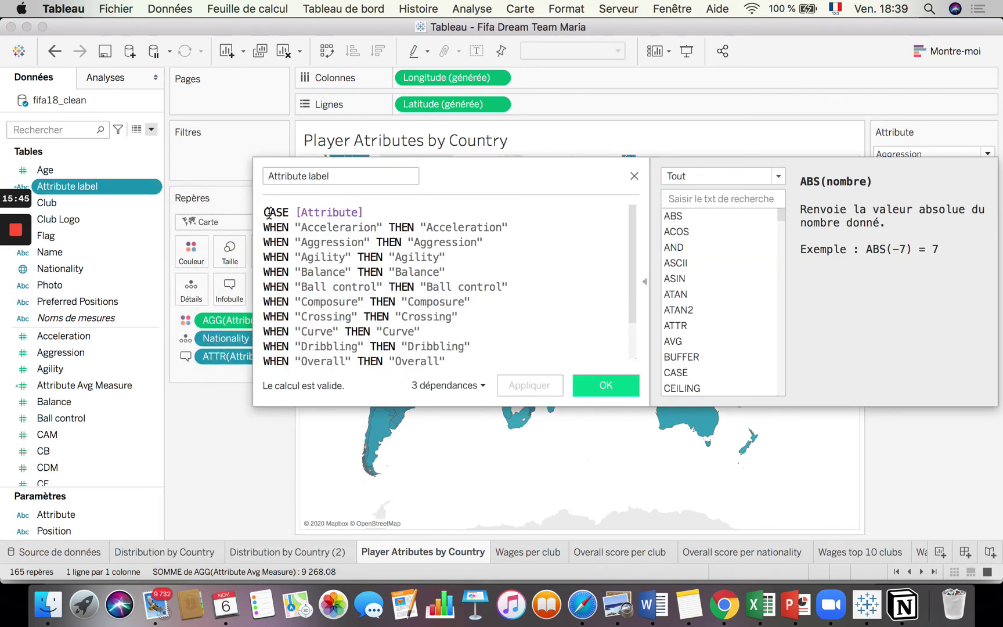
pyautogui.click(373, 214)
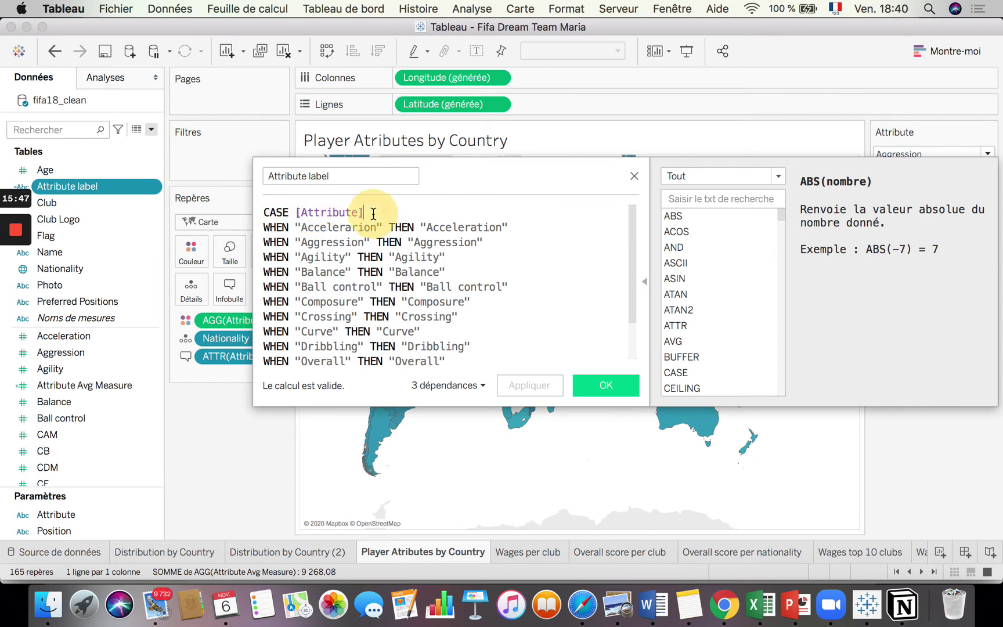
pyautogui.moveTo(373, 214); pyautogui.dragTo(264, 213)
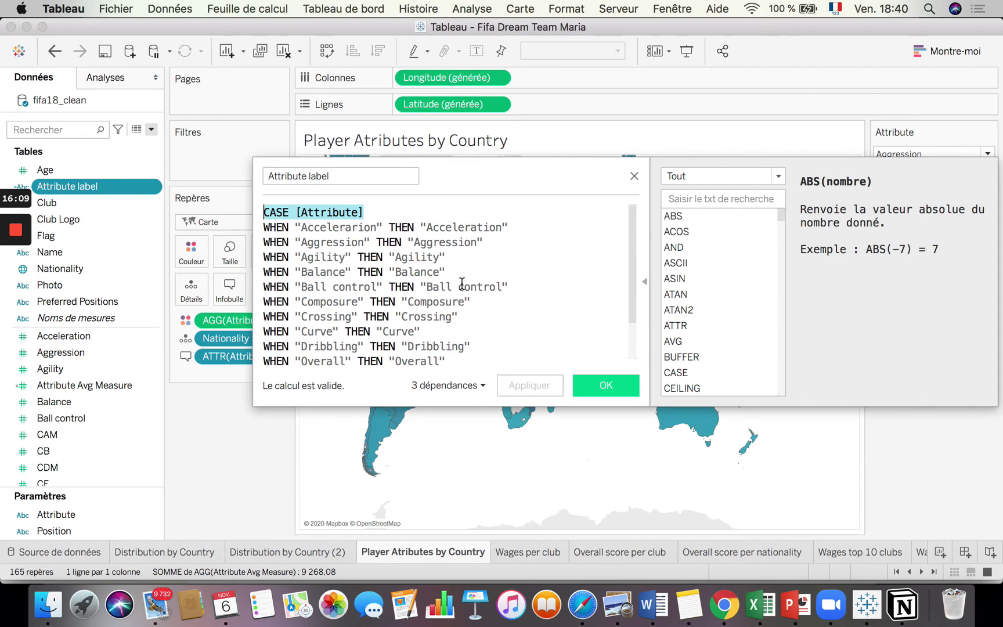
pyautogui.scroll(-2, 329, 285)
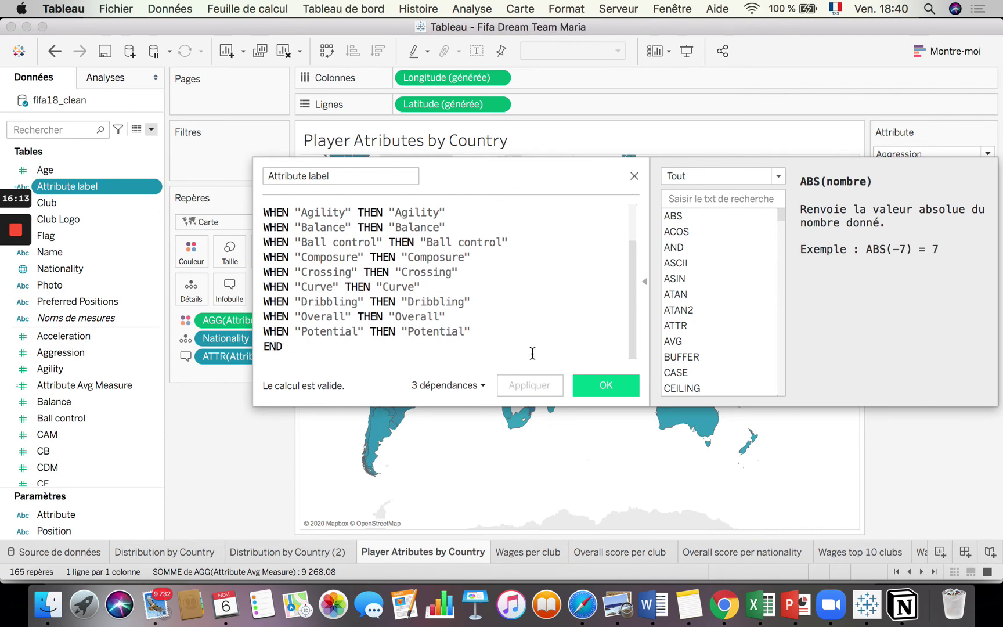
pyautogui.click(598, 385)
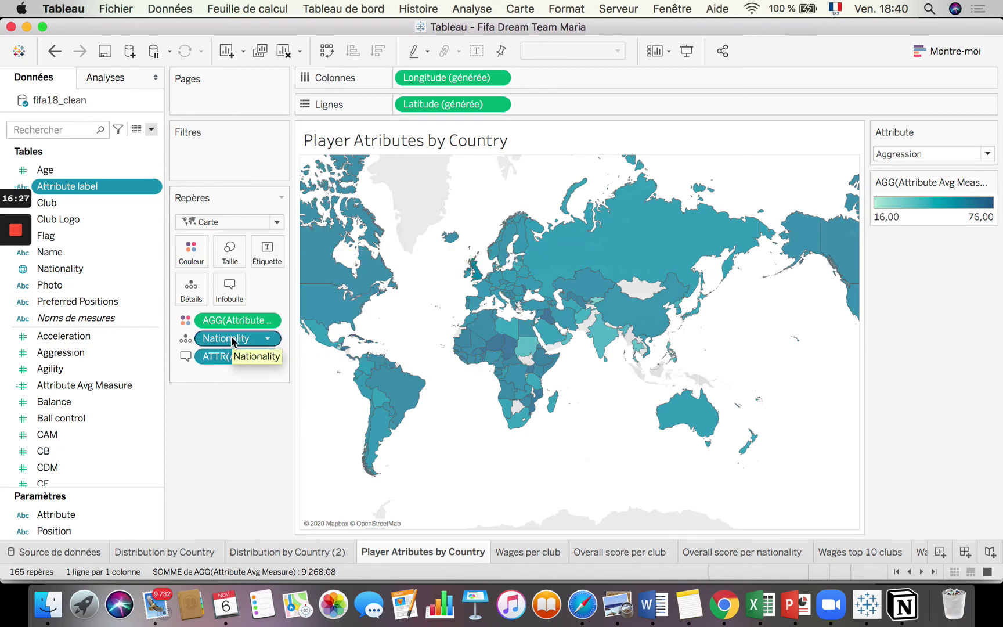
# Move Nationality to the first position in the map's marks and remove Attribute Avg Measure and Attribute label from them.
pyautogui.moveTo(232, 339); pyautogui.dragTo(210, 318)
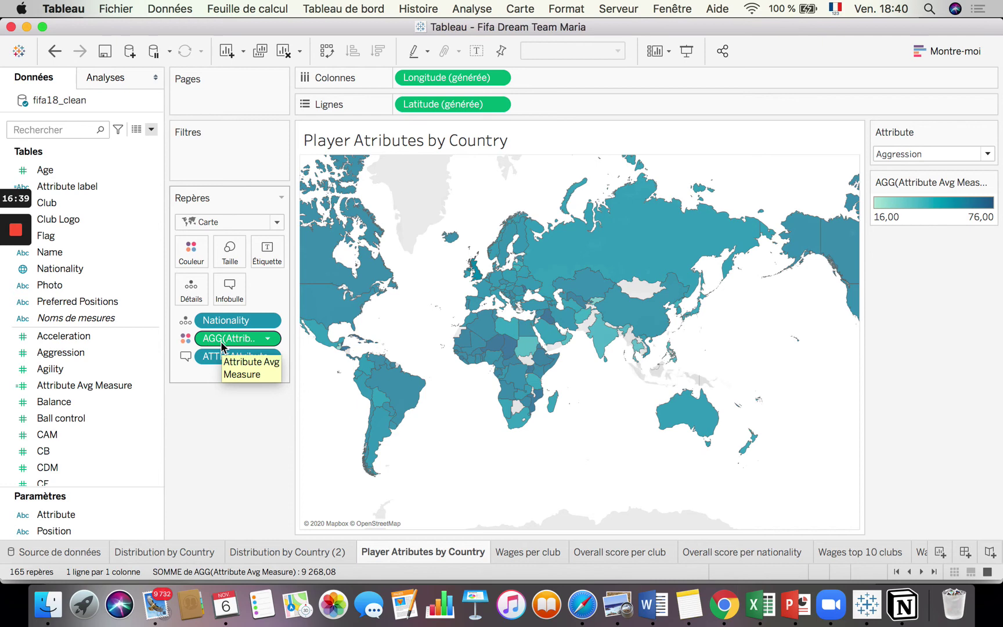
pyautogui.moveTo(222, 347); pyautogui.dragTo(70, 299)
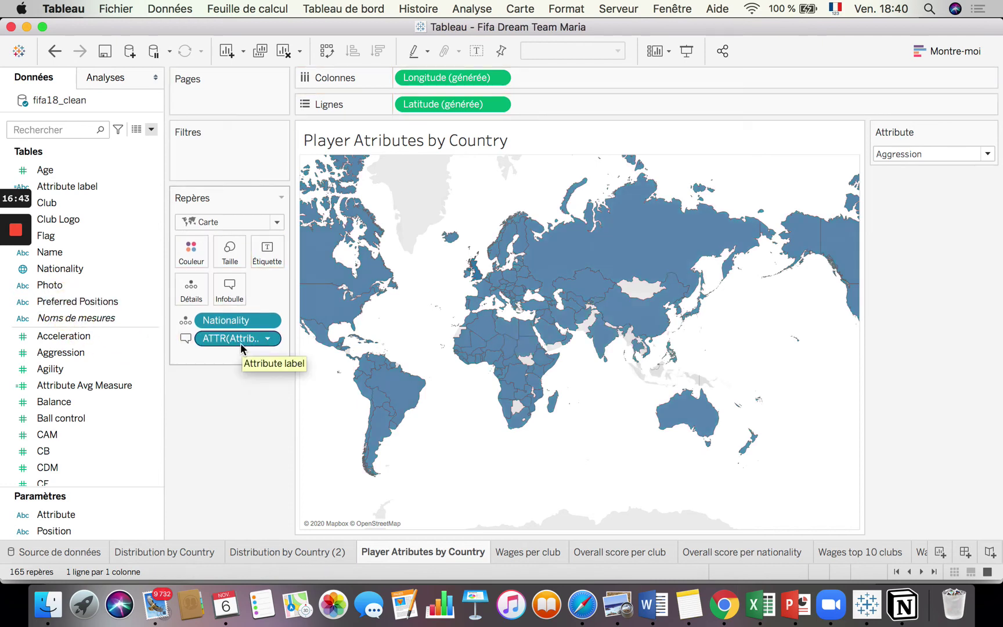
pyautogui.moveTo(243, 346); pyautogui.dragTo(69, 340)
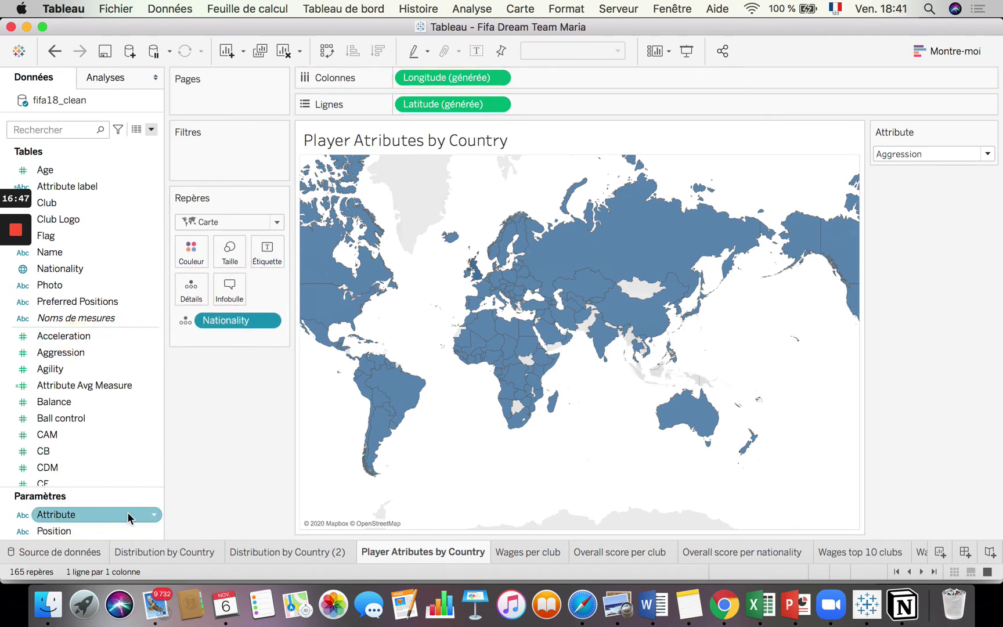
# Hide the Attribute parameter control from the Player Atributes by Country sheet.
pyautogui.click(154, 518)
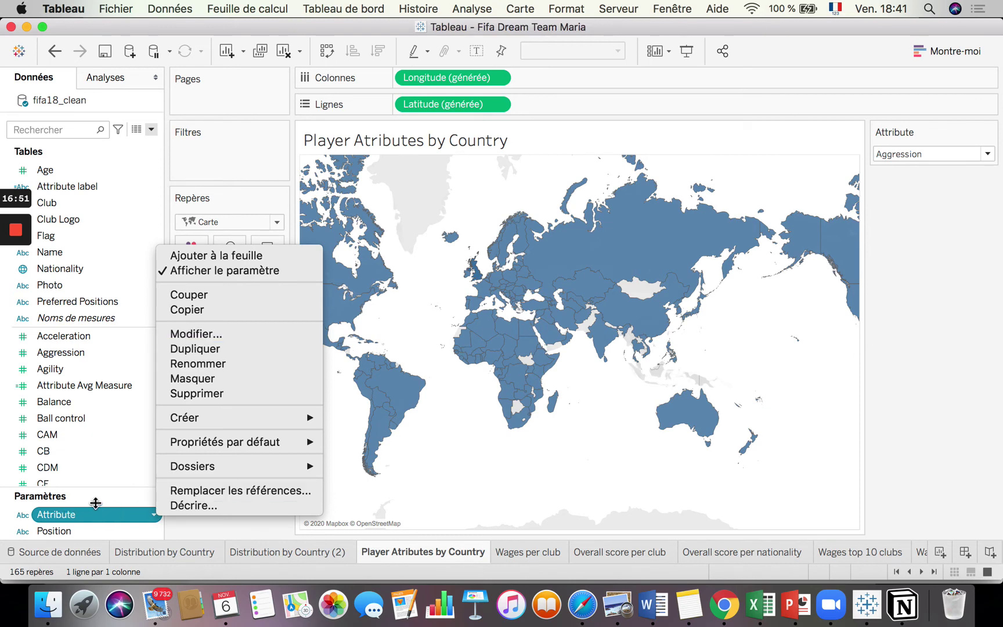
pyautogui.click(97, 509)
pyautogui.click(150, 518)
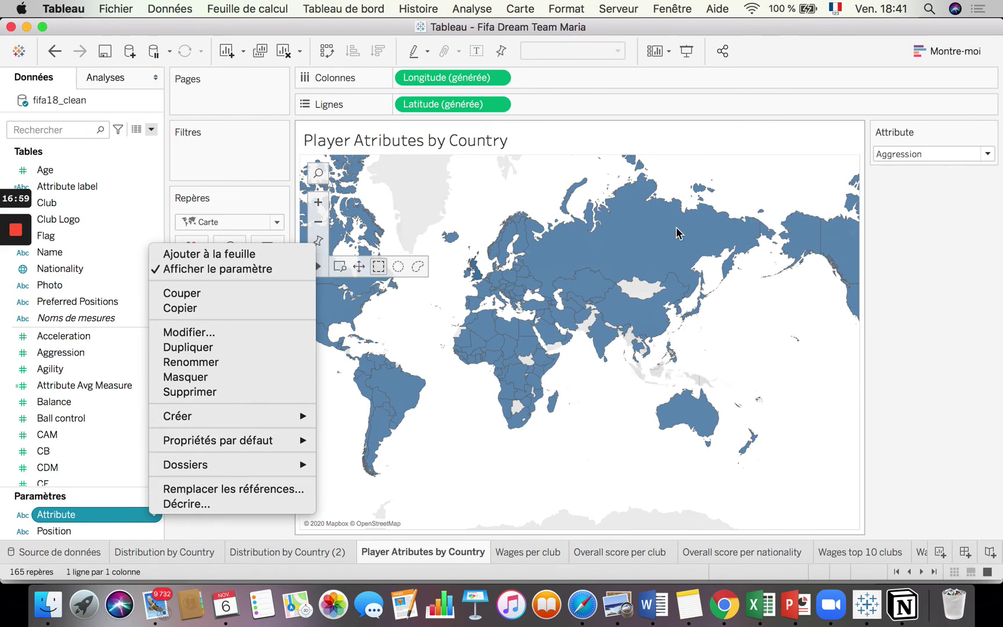
pyautogui.click(256, 269)
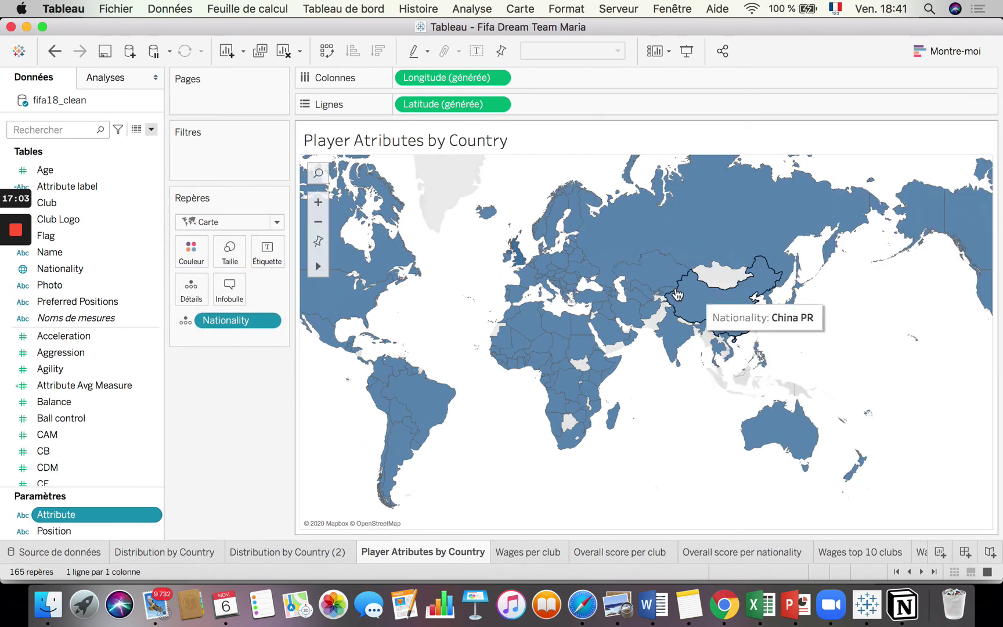
# Show the Attribute parameter control on the Player Atributes by Country sheet and review its list of selectable attributes.
pyautogui.click(154, 514)
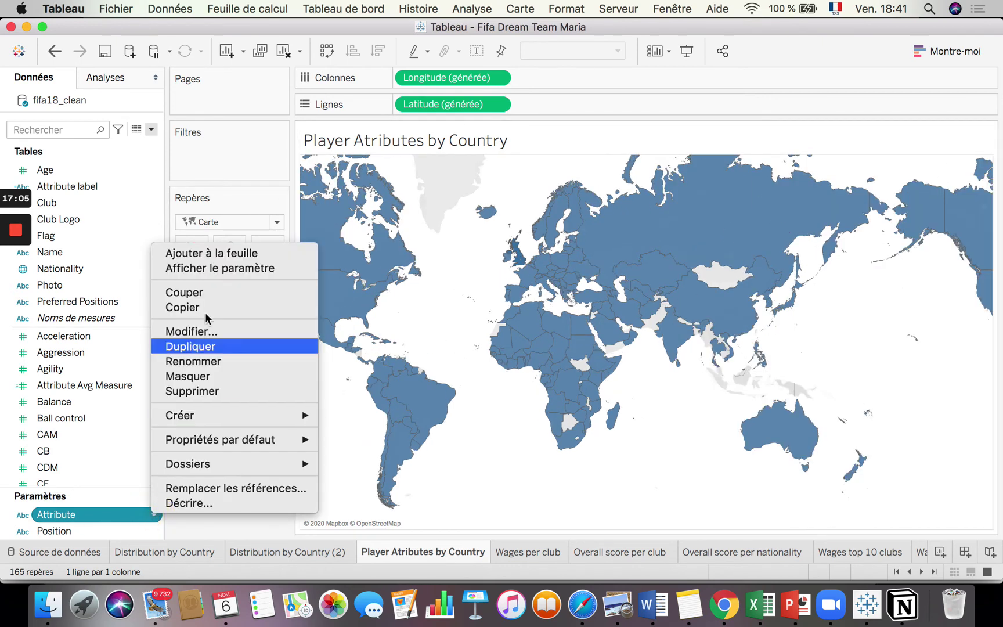
pyautogui.click(232, 270)
pyautogui.click(987, 154)
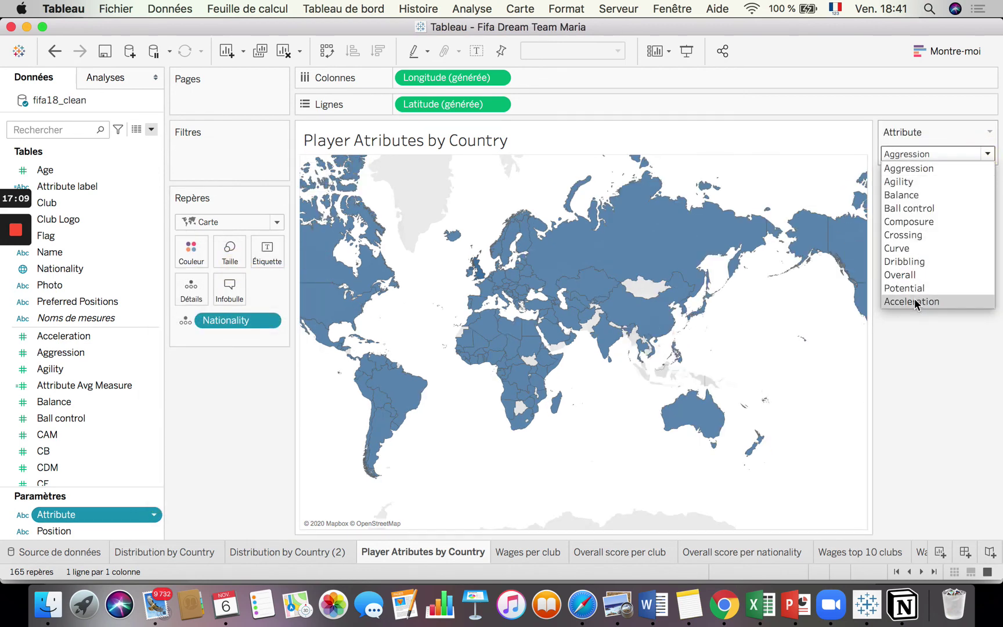
pyautogui.click(909, 390)
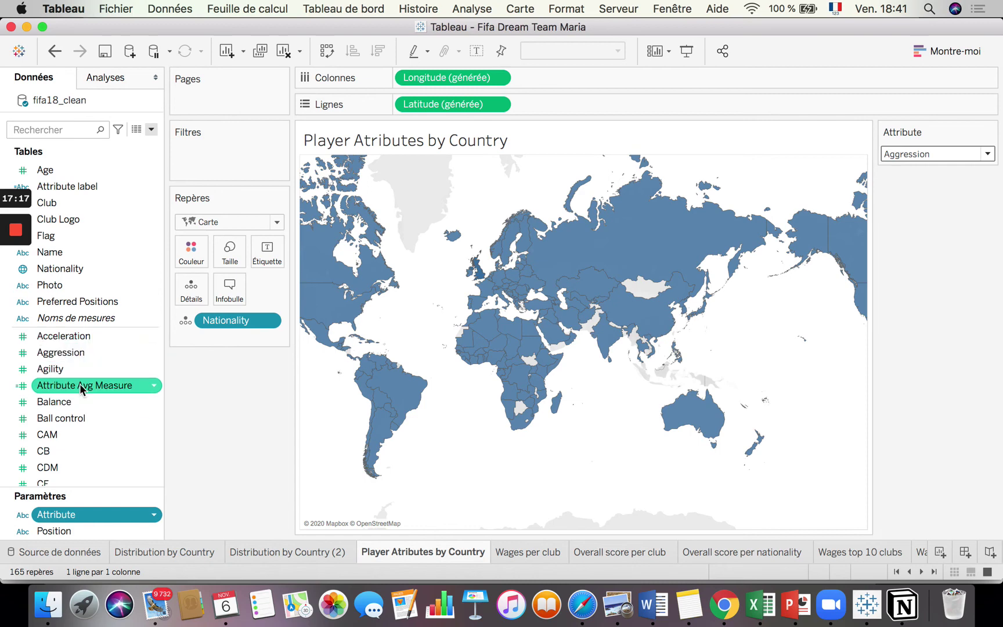
# Colour the map by Attribute Avg Measure and add Attribute label to the country tooltips.
pyautogui.moveTo(79, 385); pyautogui.dragTo(195, 261)
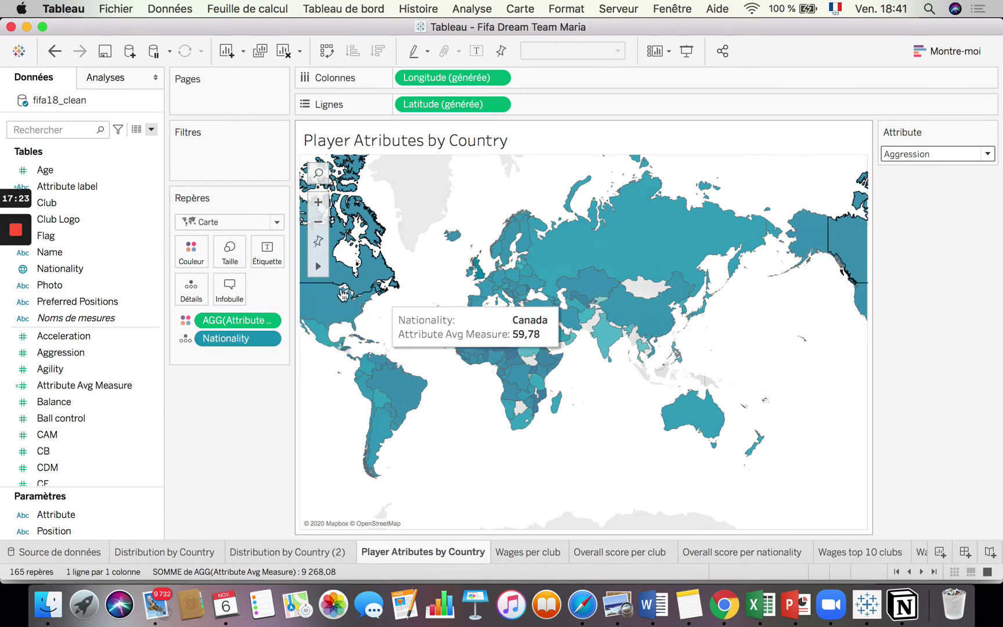
pyautogui.moveTo(328, 319)
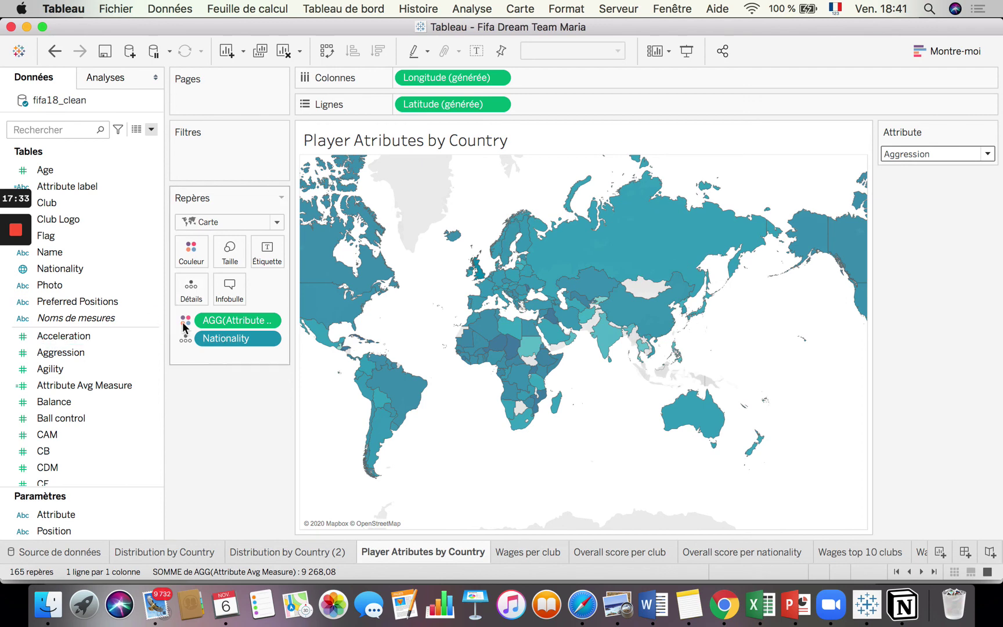
pyautogui.click(15, 296)
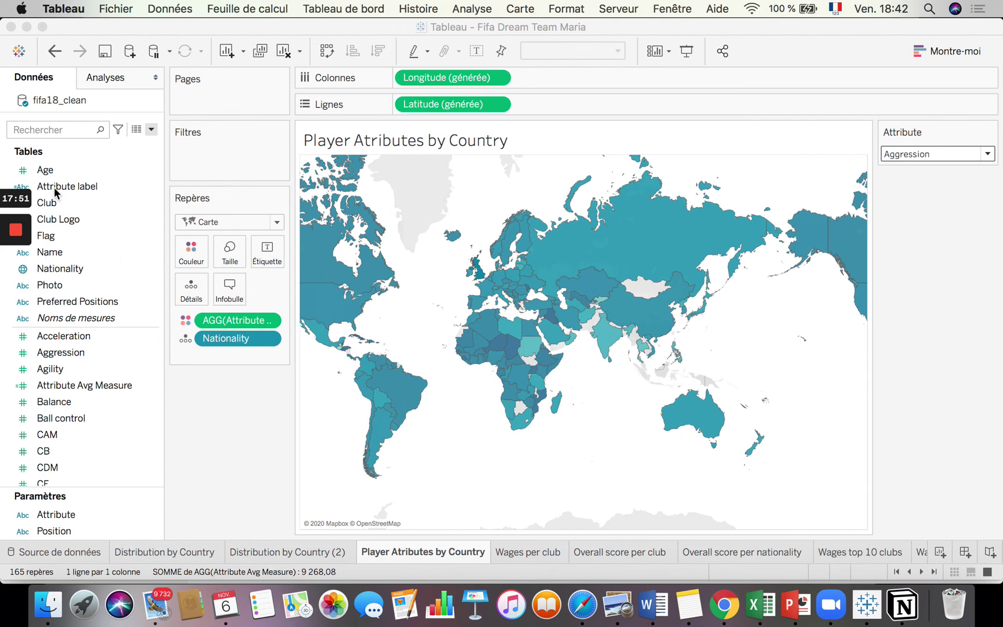
pyautogui.moveTo(55, 192); pyautogui.dragTo(230, 290)
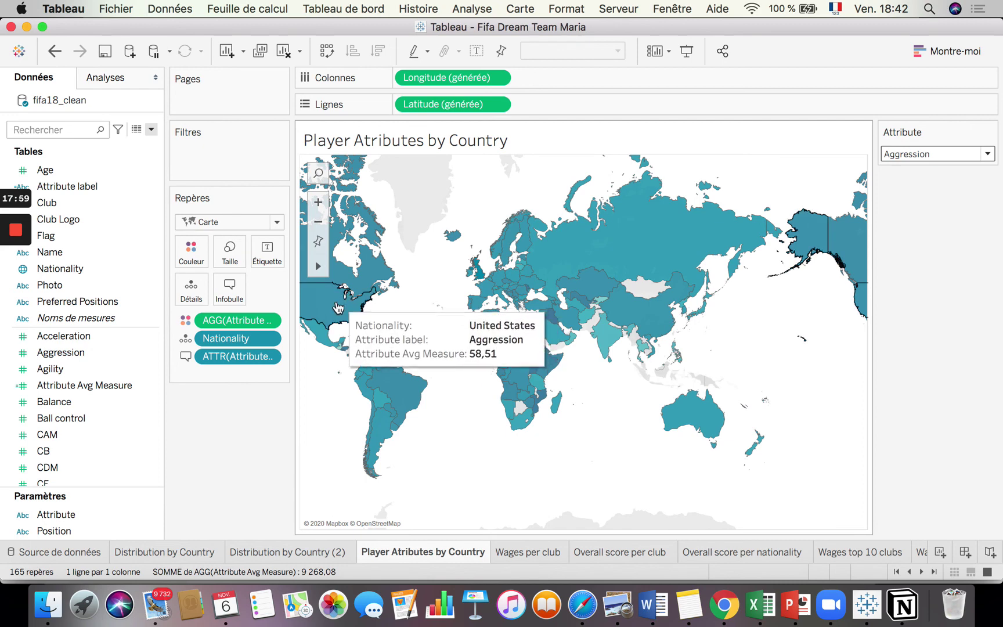
pyautogui.moveTo(593, 299)
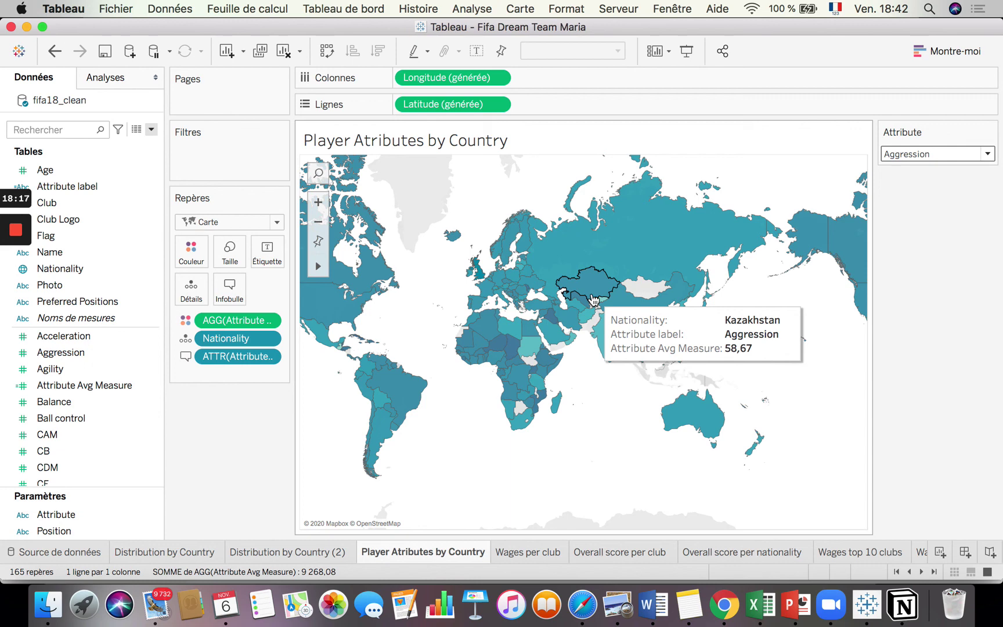
# Switch the Attribute parameter through Agility, Balance and Ball control, ending on Crossing, to test the map.
pyautogui.click(989, 154)
pyautogui.click(970, 181)
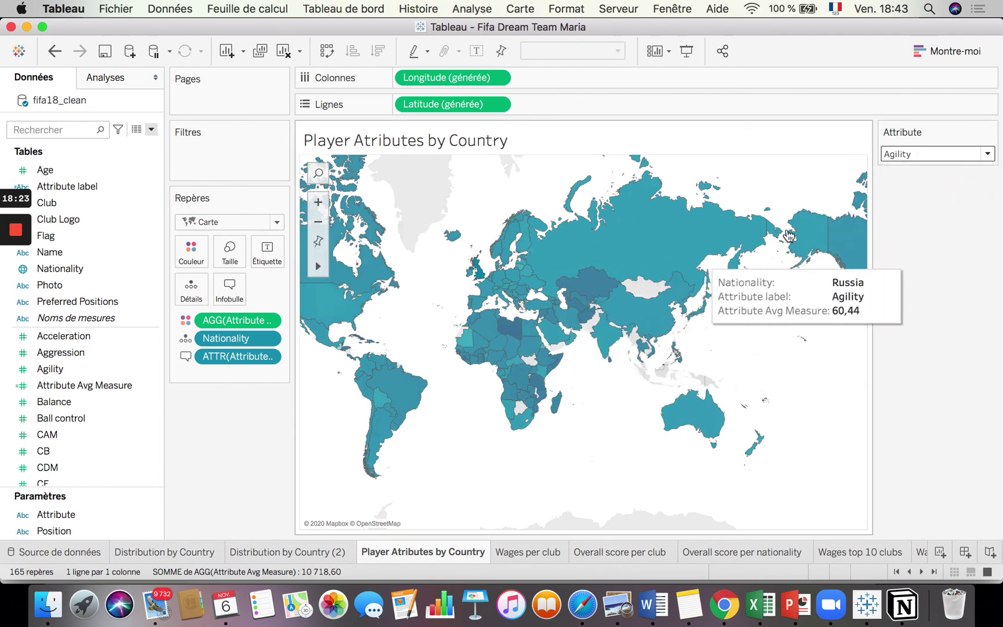
pyautogui.click(990, 156)
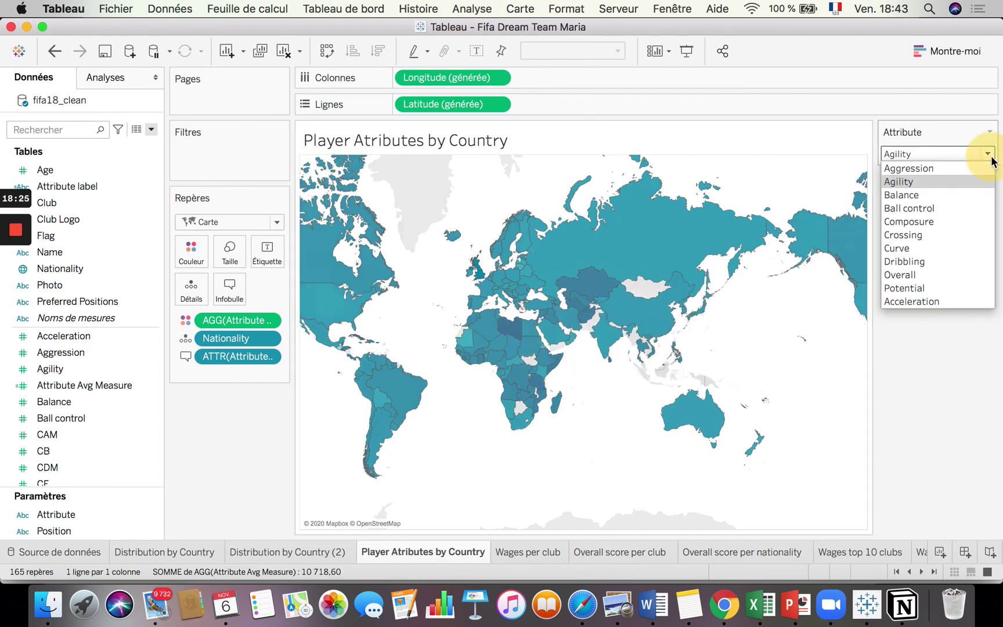
pyautogui.click(947, 196)
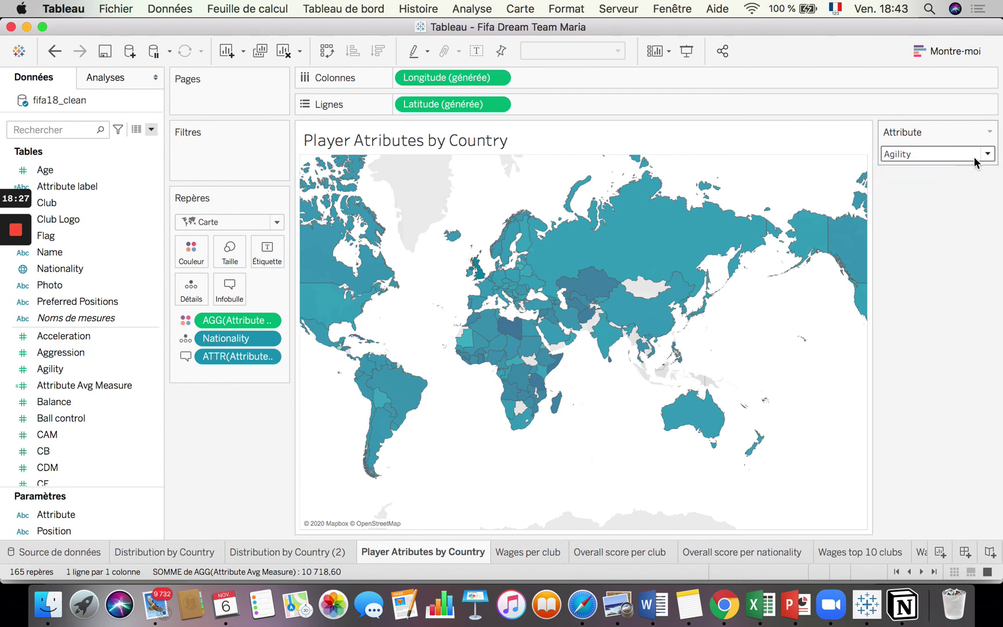
pyautogui.click(988, 154)
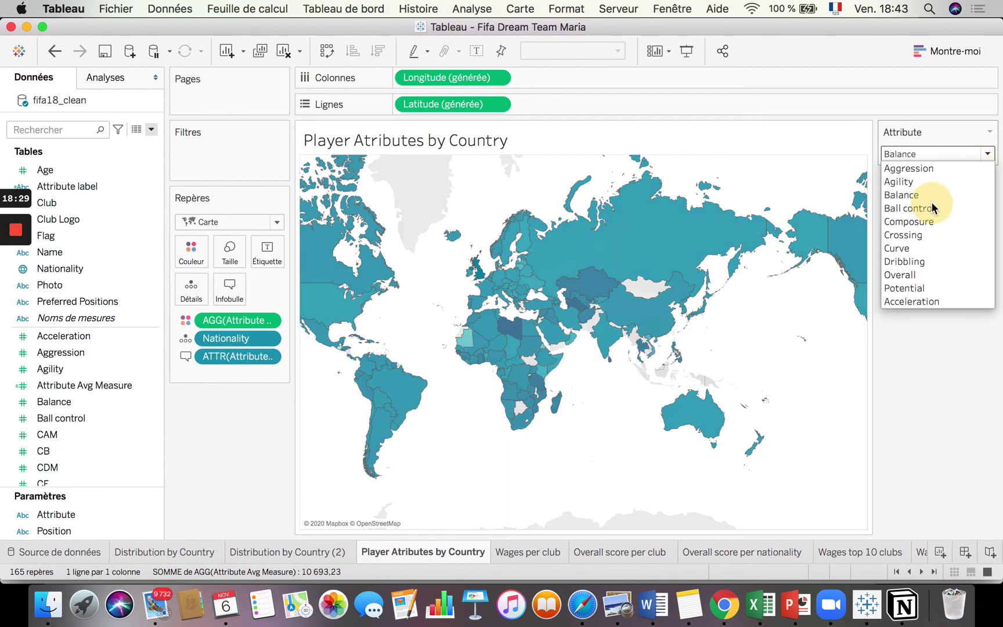
pyautogui.click(934, 208)
pyautogui.click(988, 155)
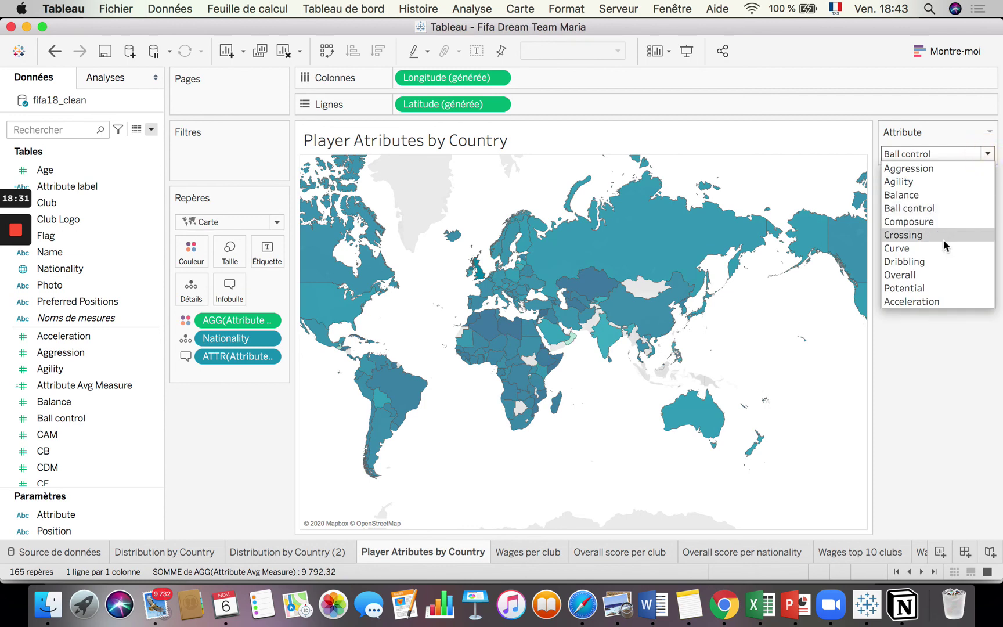
pyautogui.click(950, 208)
pyautogui.scroll(-7, 975, 157)
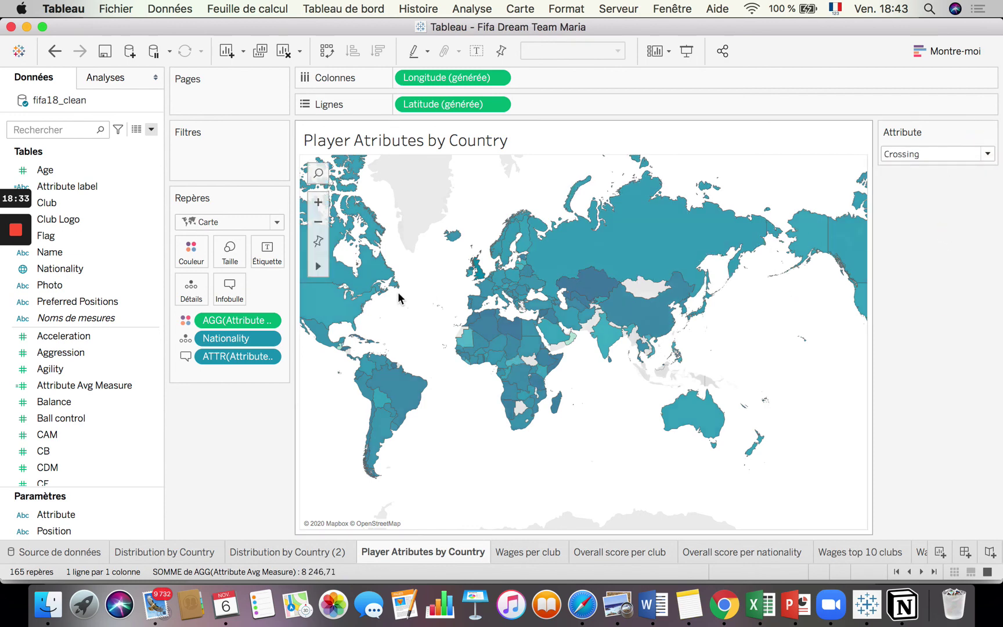
# Open the colour settings for Attribute Avg Measure and choose the Rouge palette.
pyautogui.click(191, 324)
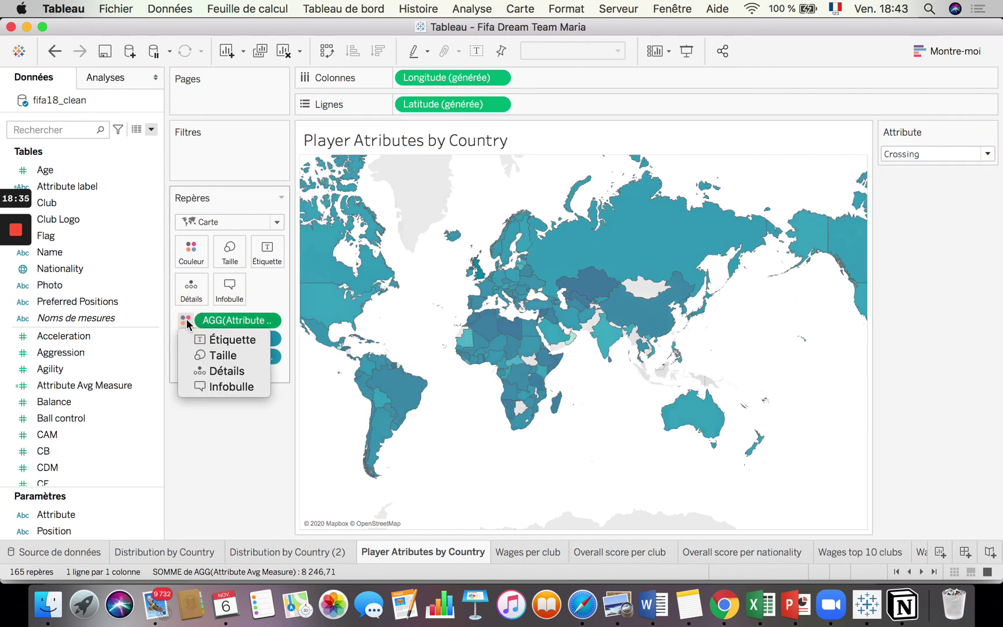
pyautogui.click(184, 321)
pyautogui.click(197, 247)
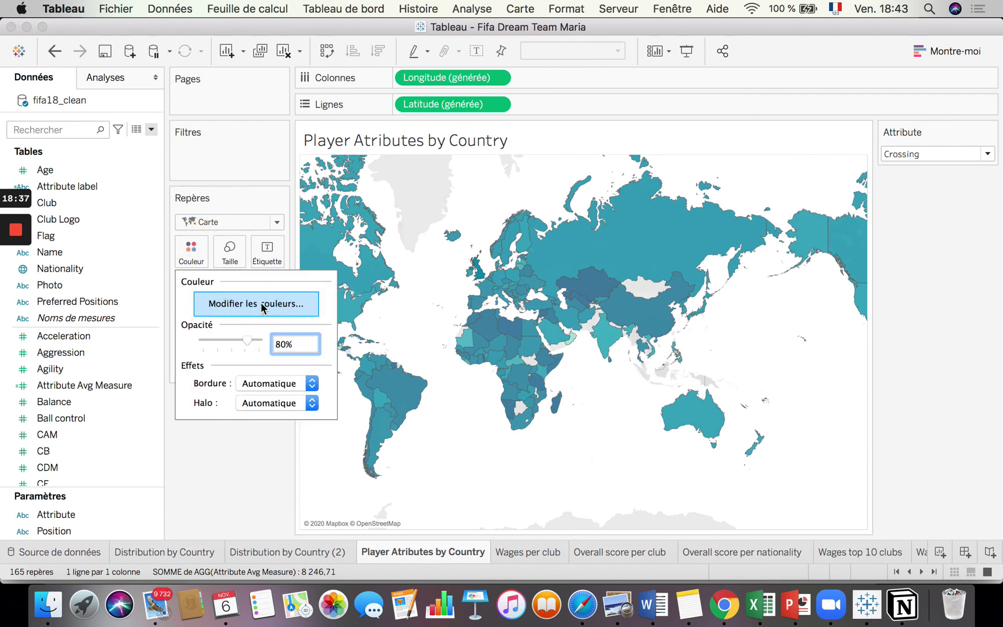
pyautogui.click(284, 306)
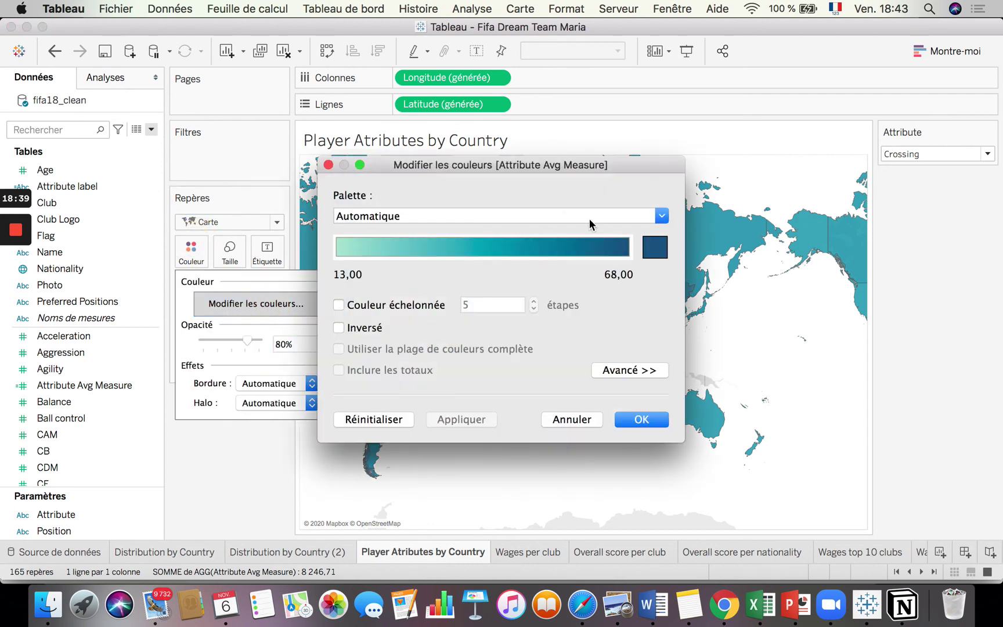
pyautogui.click(589, 219)
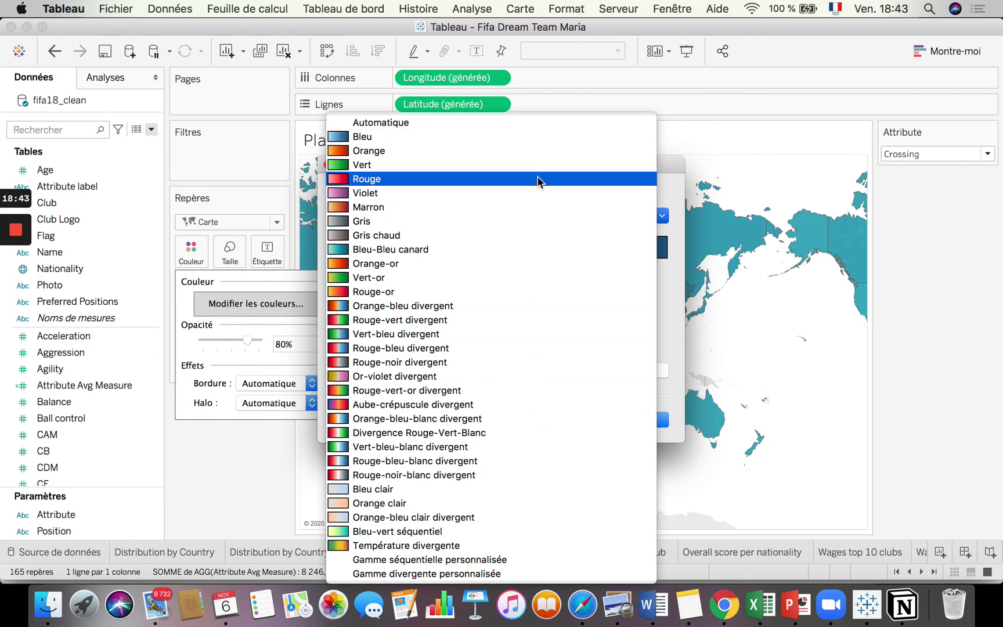
pyautogui.click(538, 181)
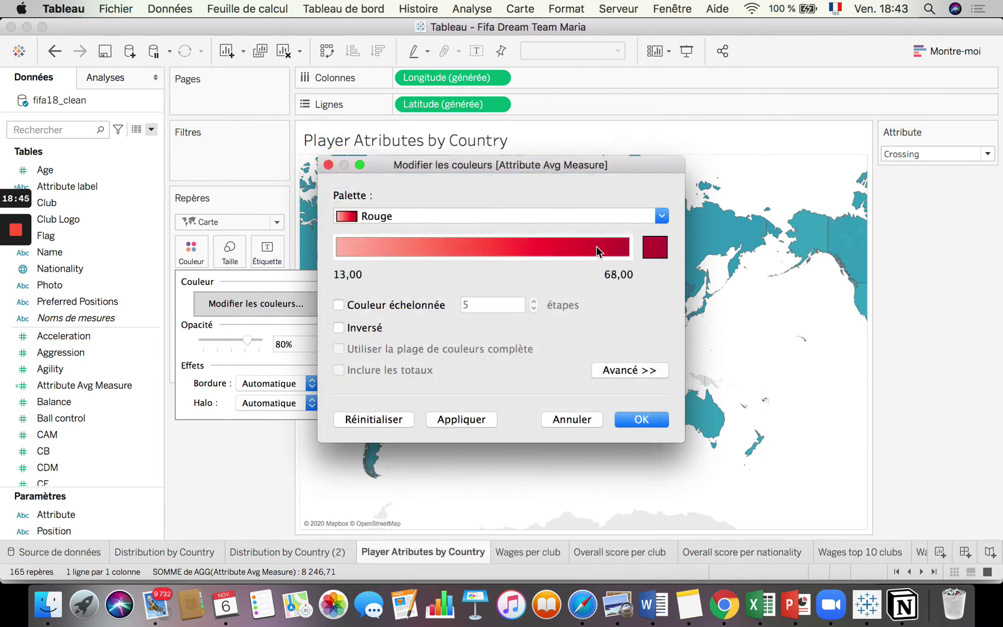
# Try stepped colour with 5 steps, return to the continuous gradient, and apply the colour settings to the map.
pyautogui.click(392, 309)
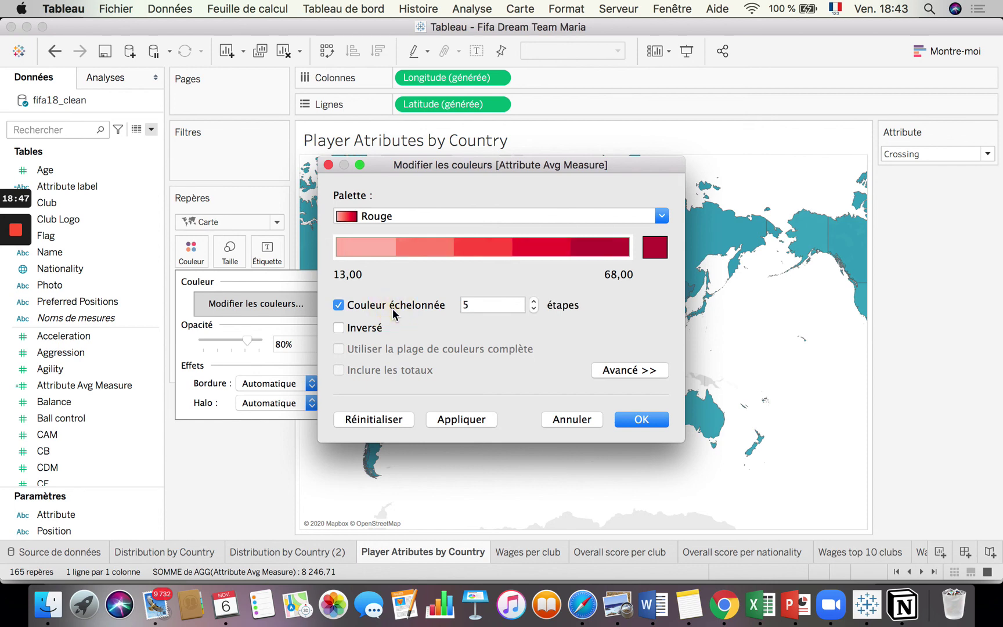
pyautogui.click(392, 311)
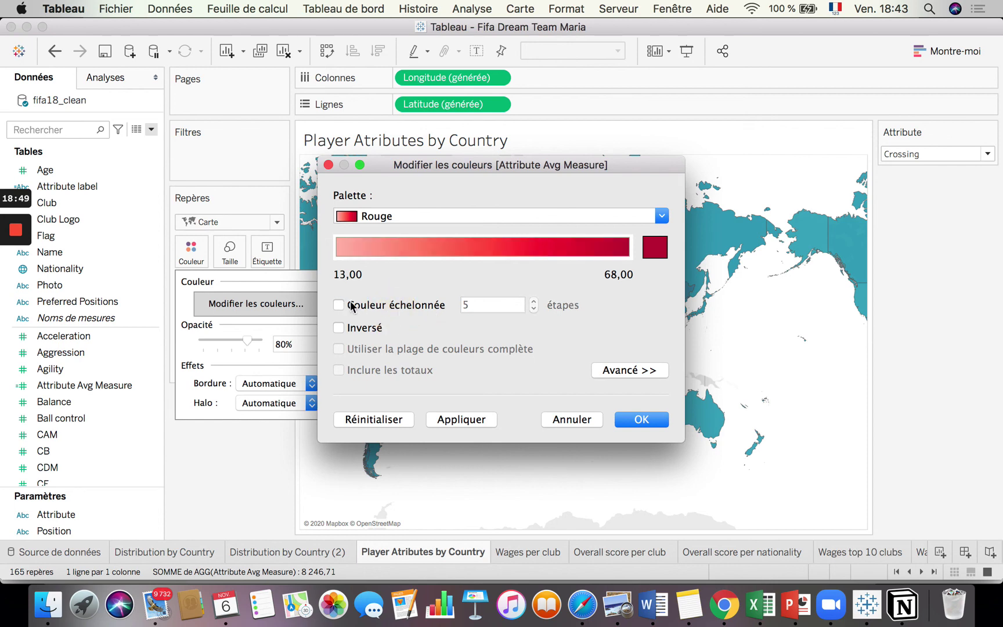
pyautogui.click(386, 306)
pyautogui.click(386, 305)
pyautogui.click(656, 421)
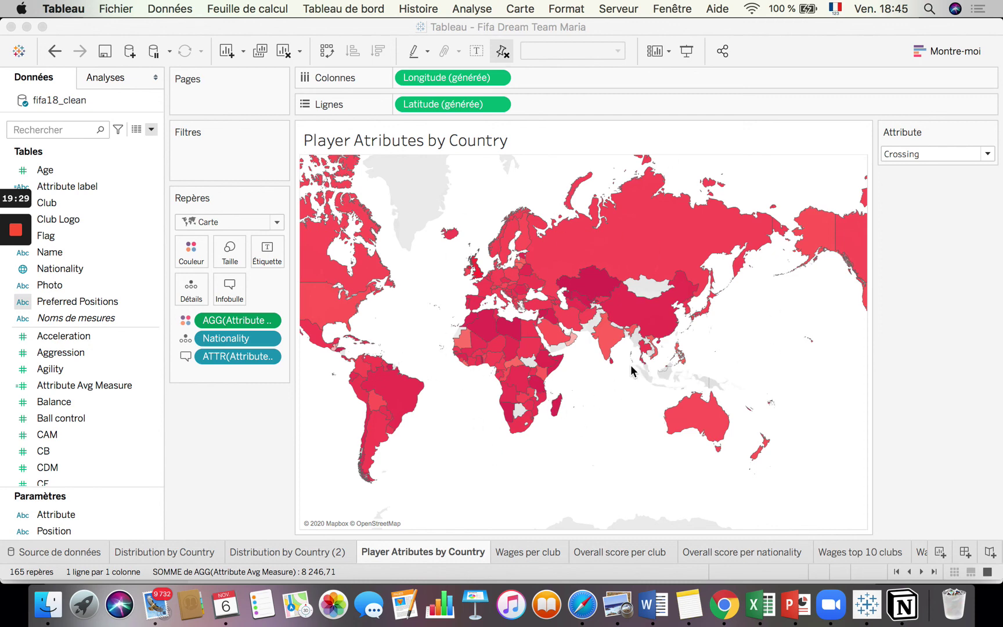
pyautogui.moveTo(3, 348)
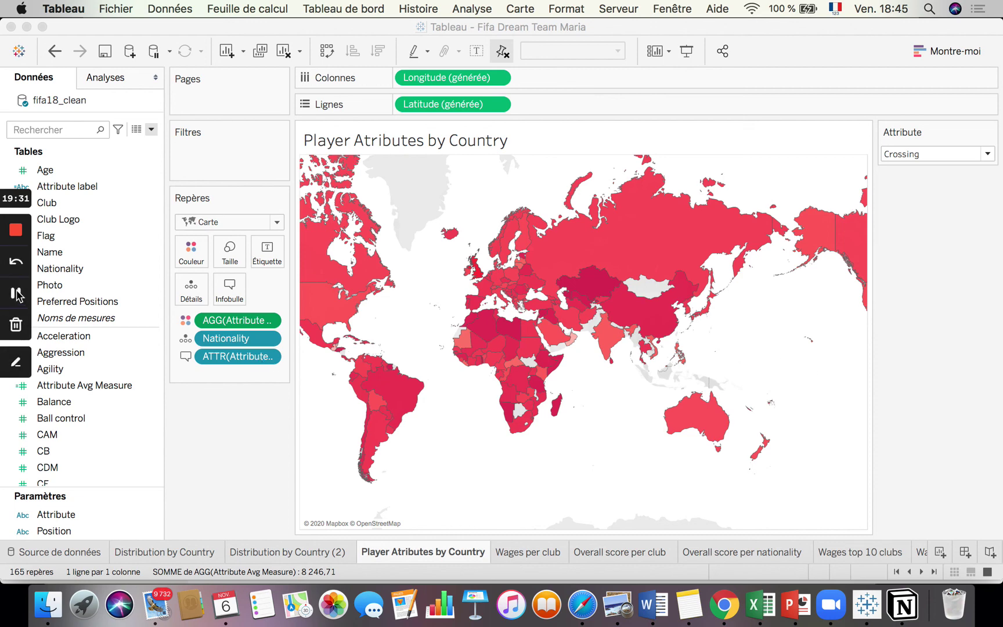